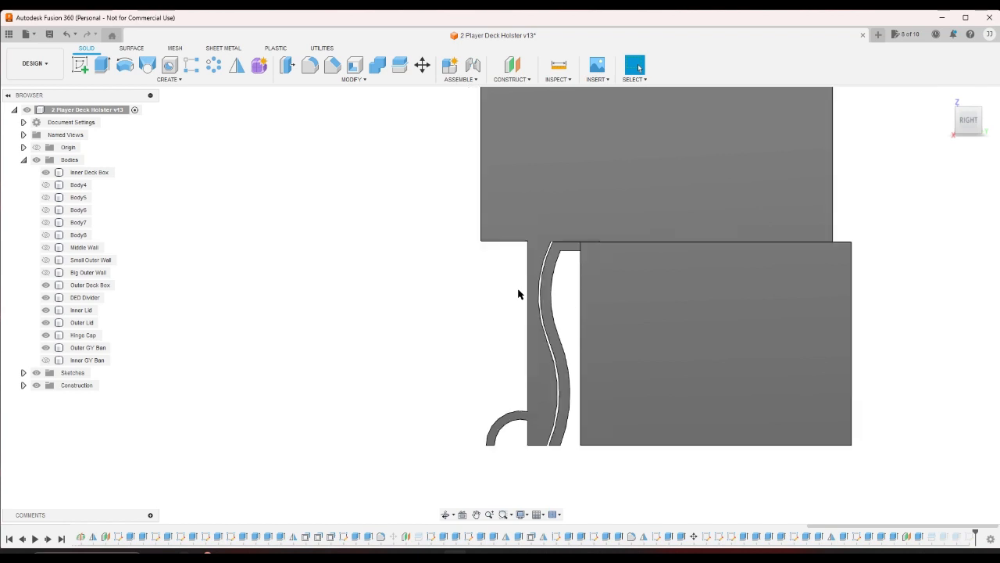
- Examine how the Outer GY Ban body fits against the Outer Deck Box from the right side and from an angled top view
left_click(562, 413)
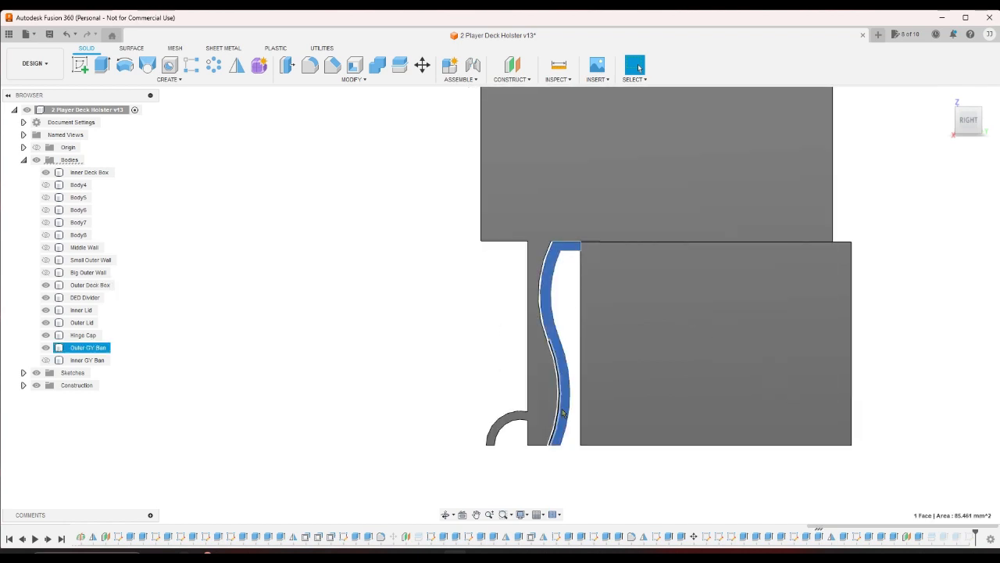
left_click(568, 452)
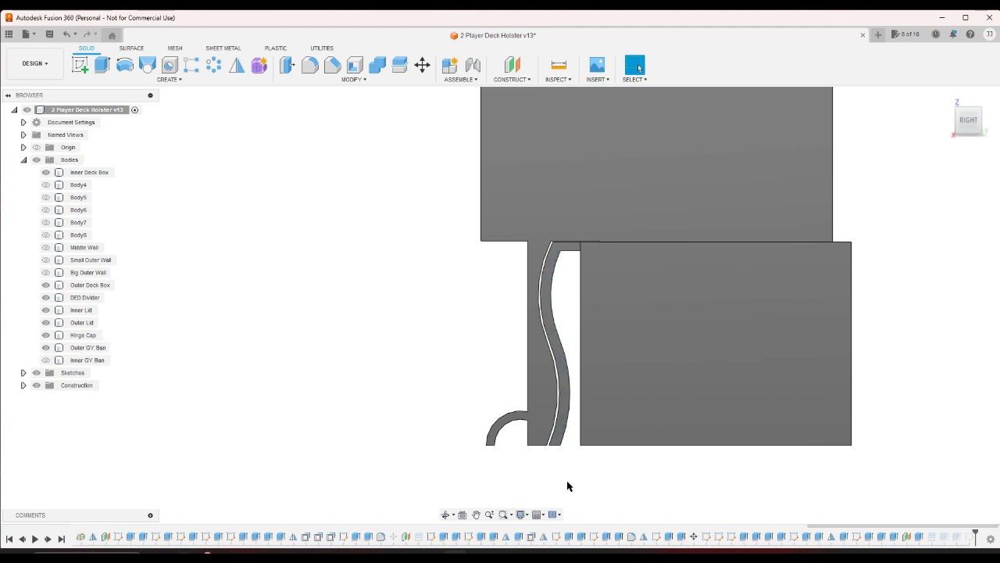
left_click(969, 115)
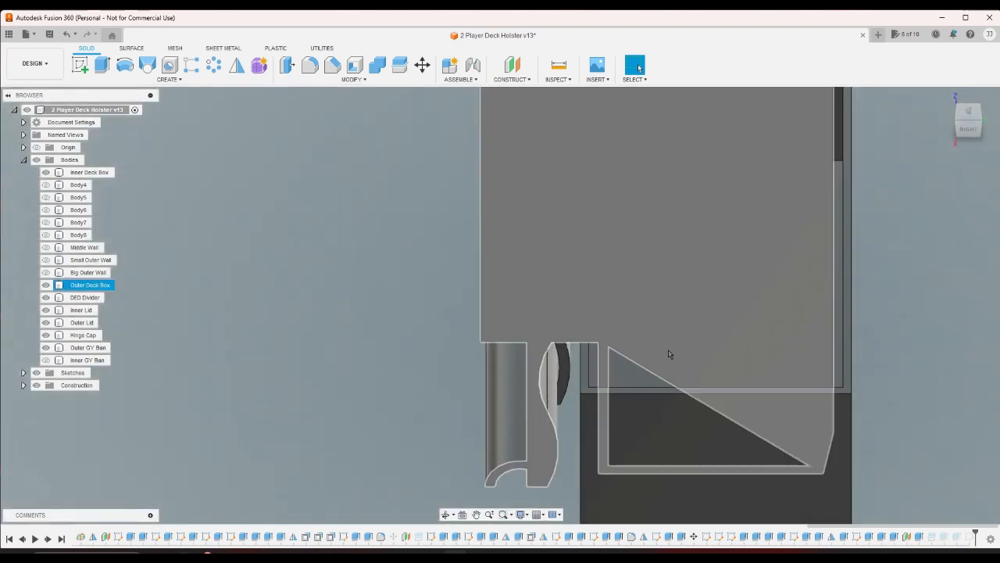
scroll(664, 355, "up", 3)
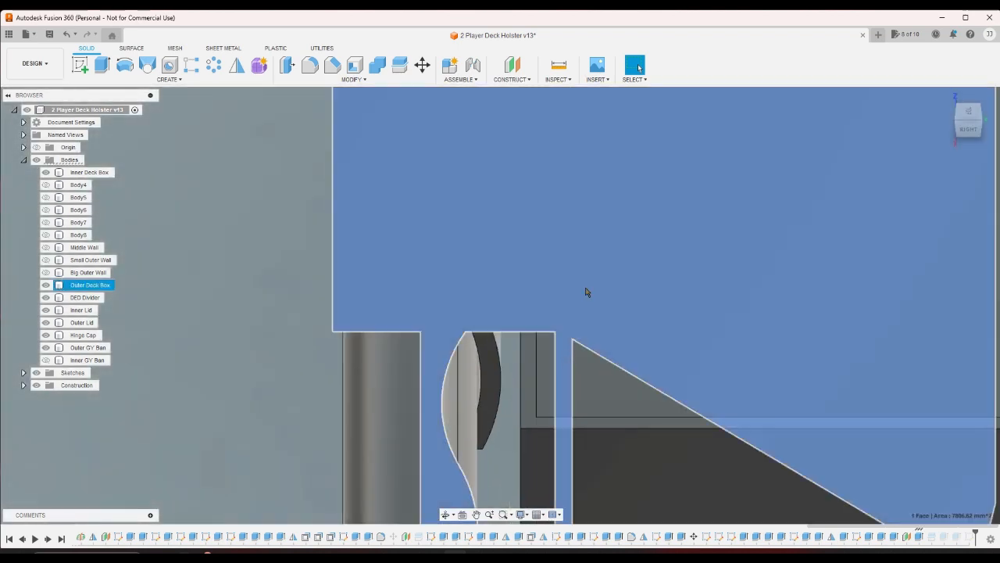
scroll(586, 288, "down", 3)
left_click(585, 286)
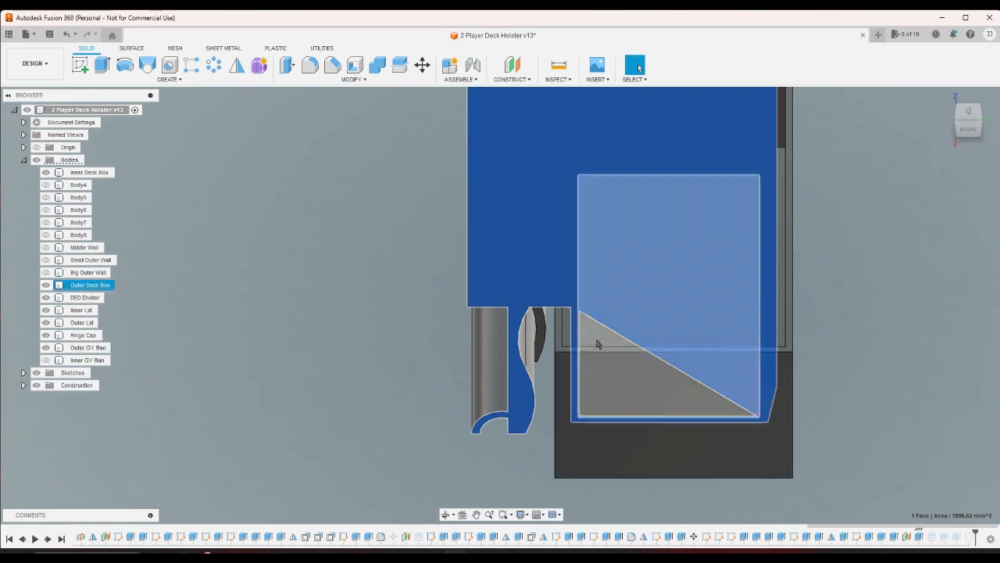
left_click(839, 290)
left_click(603, 172)
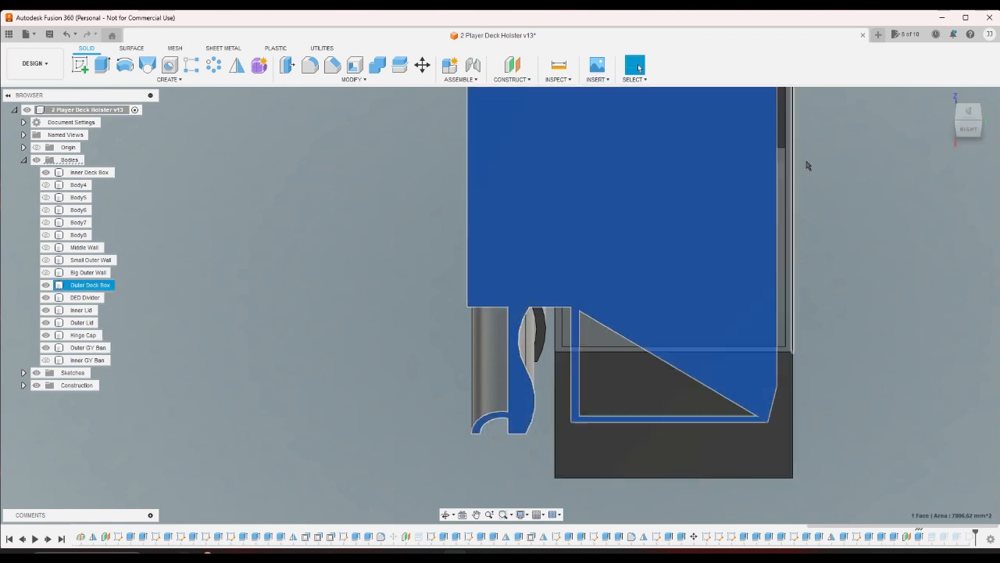
left_click(967, 131)
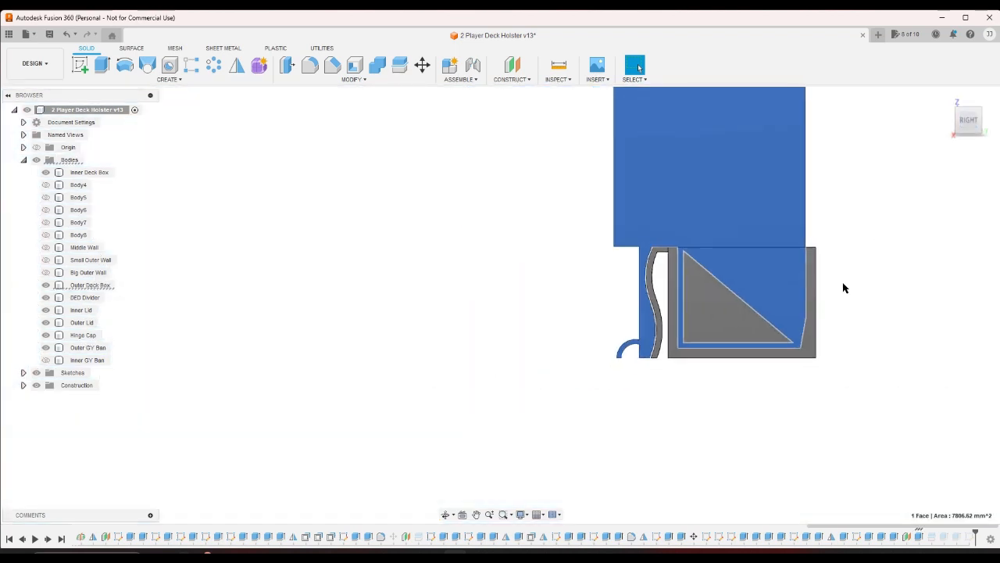
scroll(865, 266, "up", 3)
left_click(758, 257)
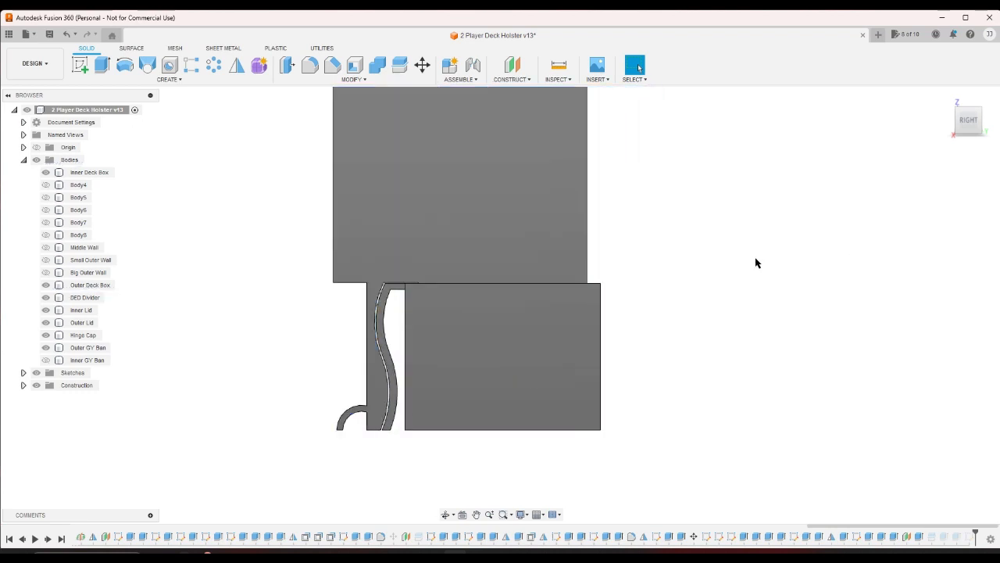
left_click(422, 65)
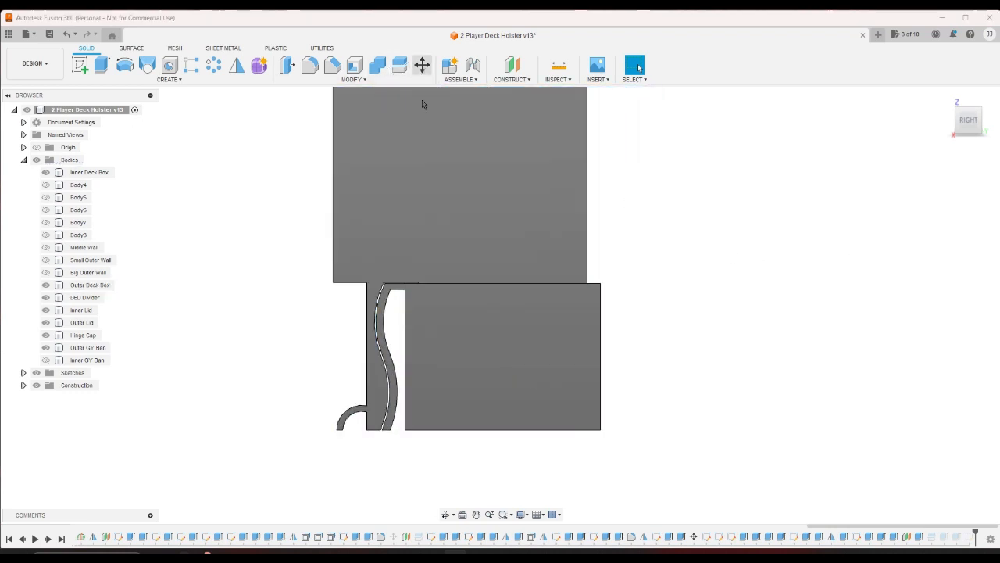
left_click(508, 326)
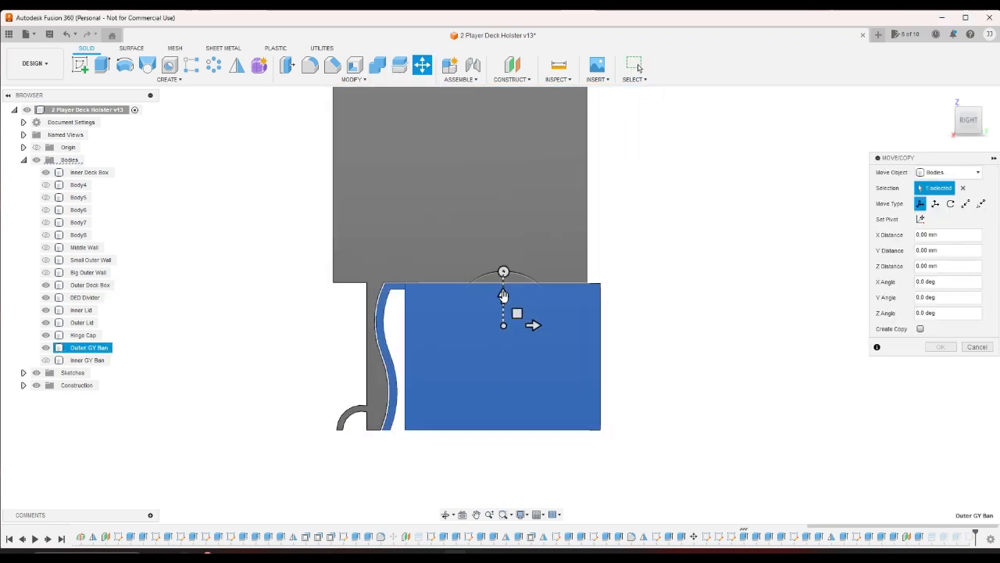
mouse_move(503, 297)
left_mouse_down()
mouse_move(530, 321)
mouse_move(524, 274)
mouse_move(522, 291)
mouse_move(556, 344)
mouse_move(670, 434)
mouse_move(527, 310)
mouse_move(568, 339)
mouse_move(587, 361)
mouse_move(512, 311)
left_mouse_up()
left_click(977, 347)
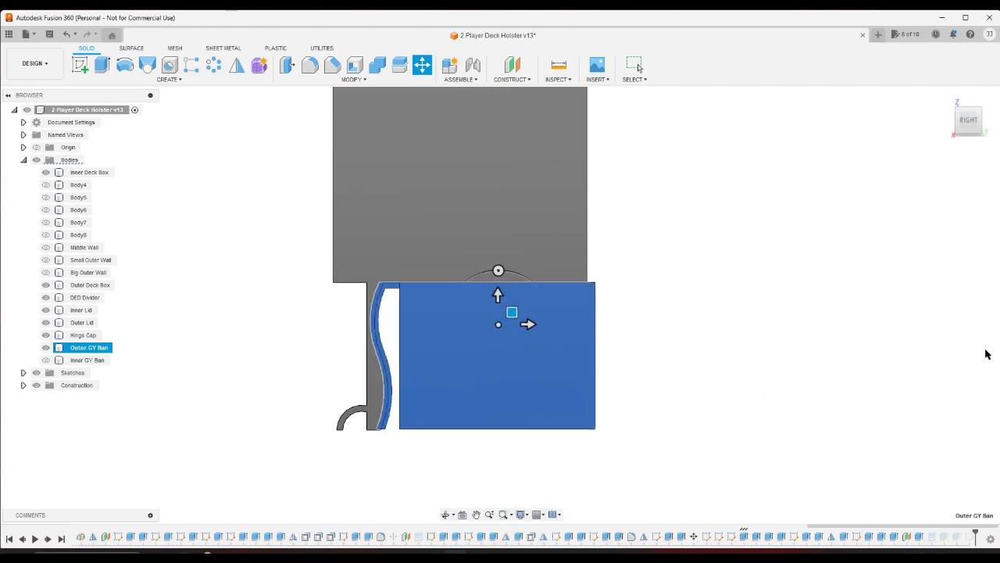
- Inspect the curved gap between the Outer Deck Box and the Outer GY Ban along its full height in the right view
scroll(391, 394, "up", 3)
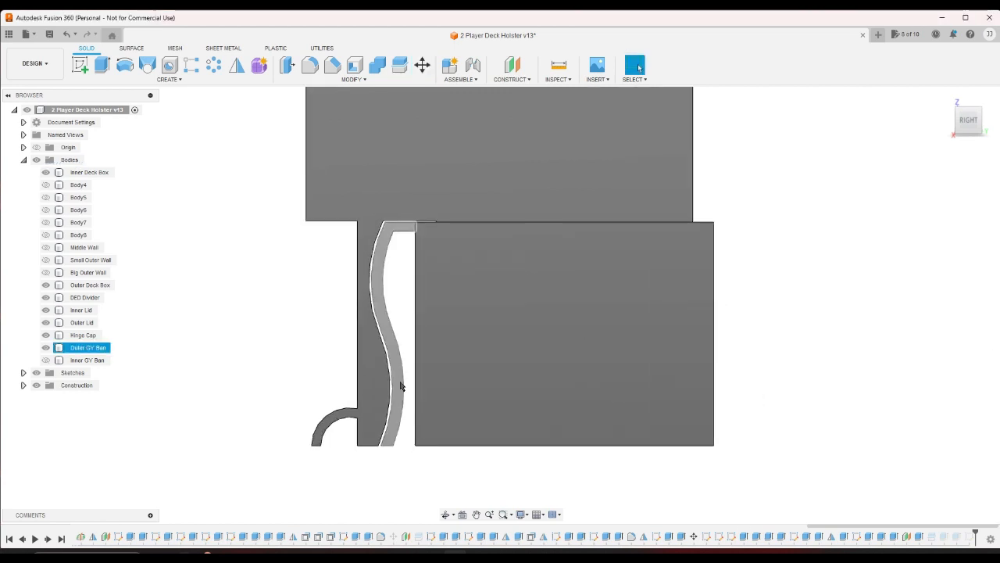
scroll(398, 385, "down", 2)
scroll(387, 328, "up", 3)
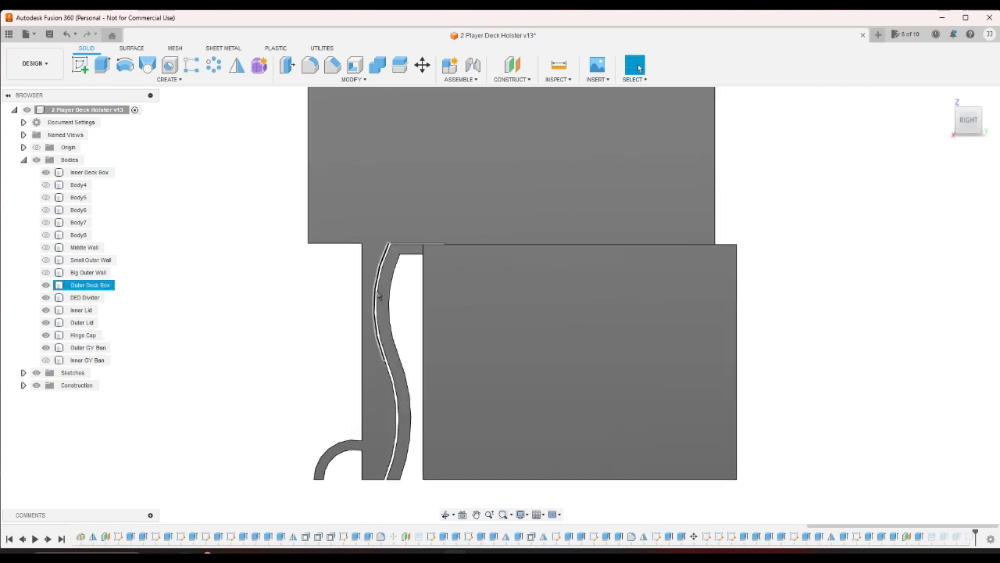
scroll(379, 295, "down", 2)
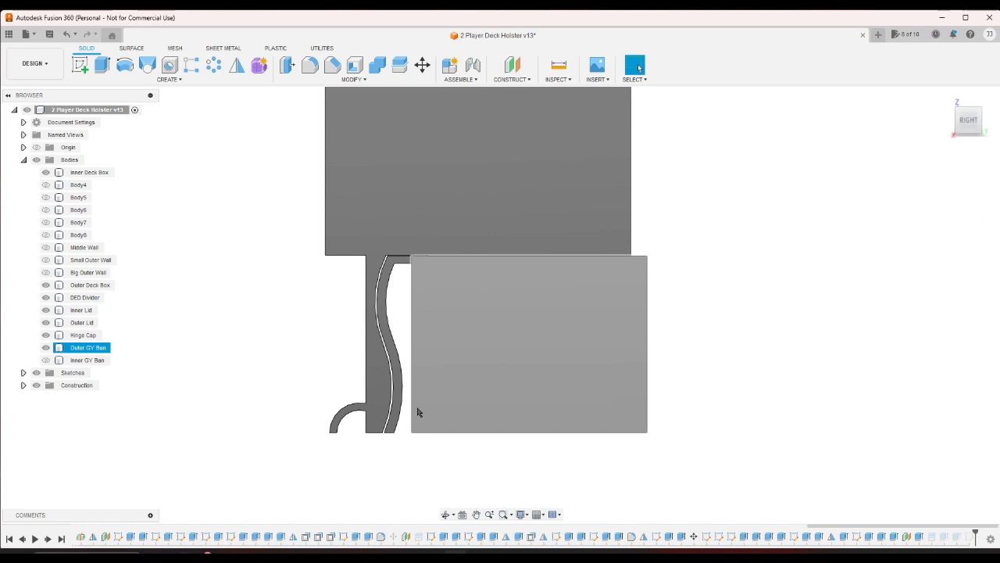
scroll(415, 414, "up", 3)
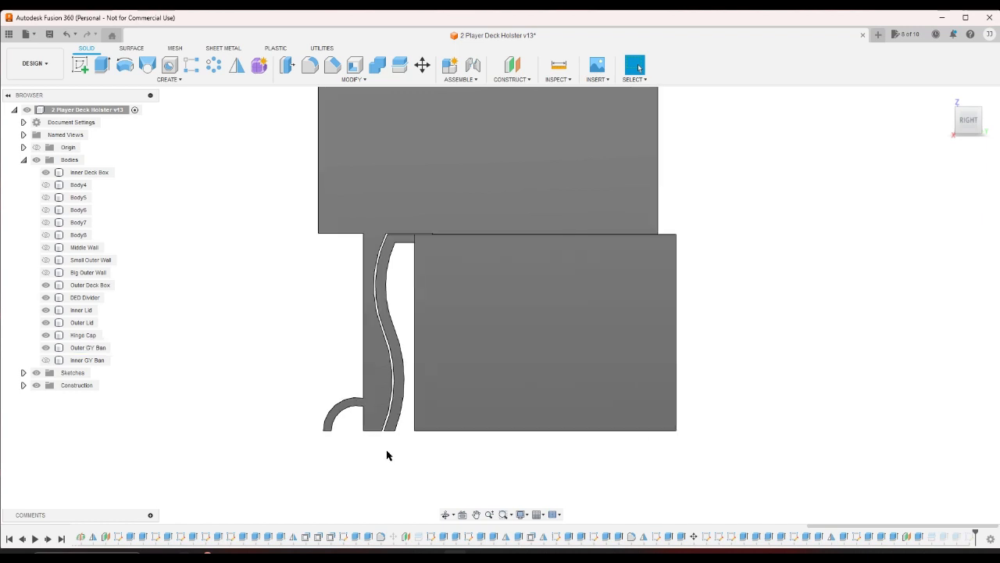
scroll(389, 445, "down", 5)
scroll(391, 440, "up", 2)
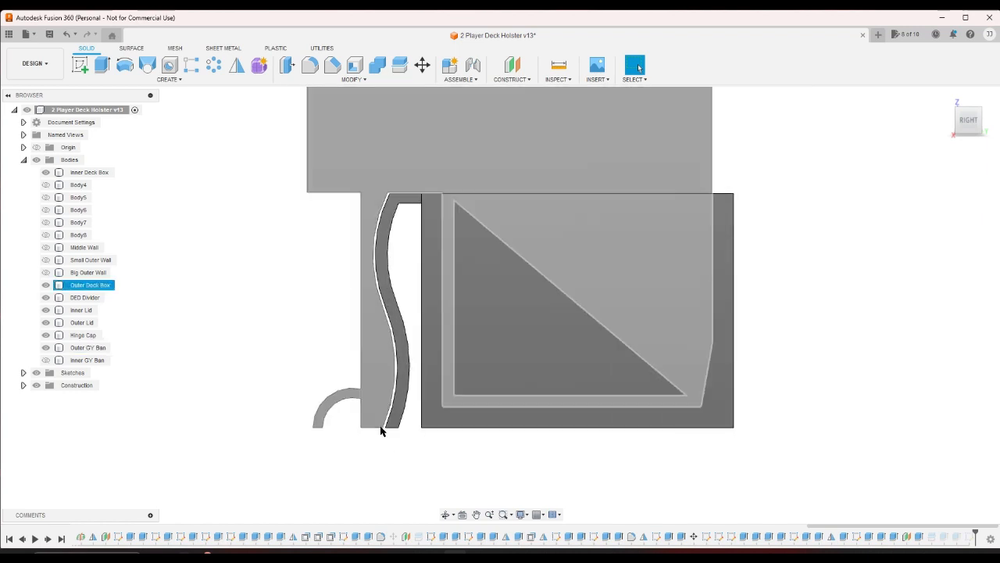
scroll(381, 430, "up", 4)
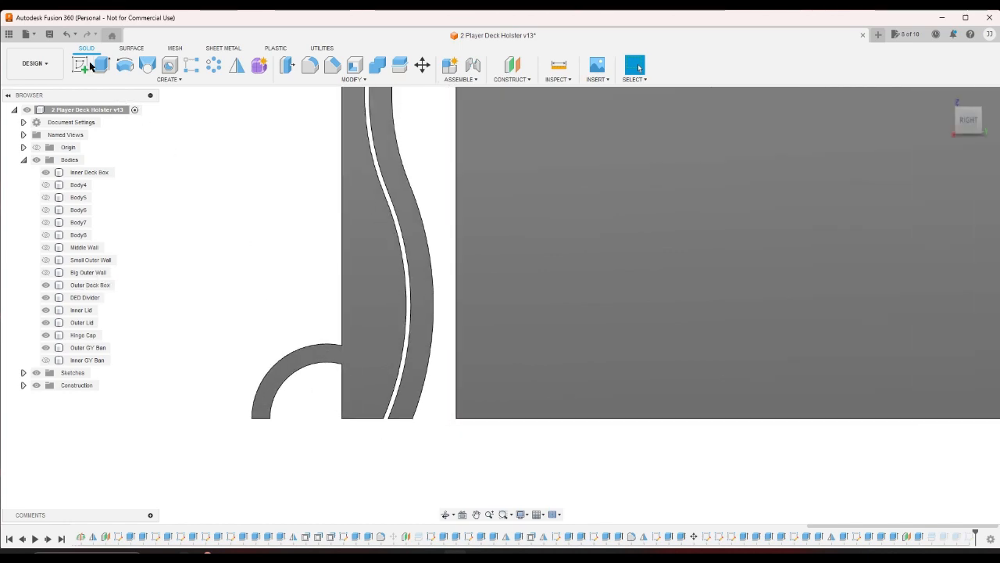
- Sketch a rectangle about 1 mm high on the Outer Deck Box's side face, starting at its lower outer corner and spanning beneath both curved walls
left_click(91, 67)
left_click(376, 258)
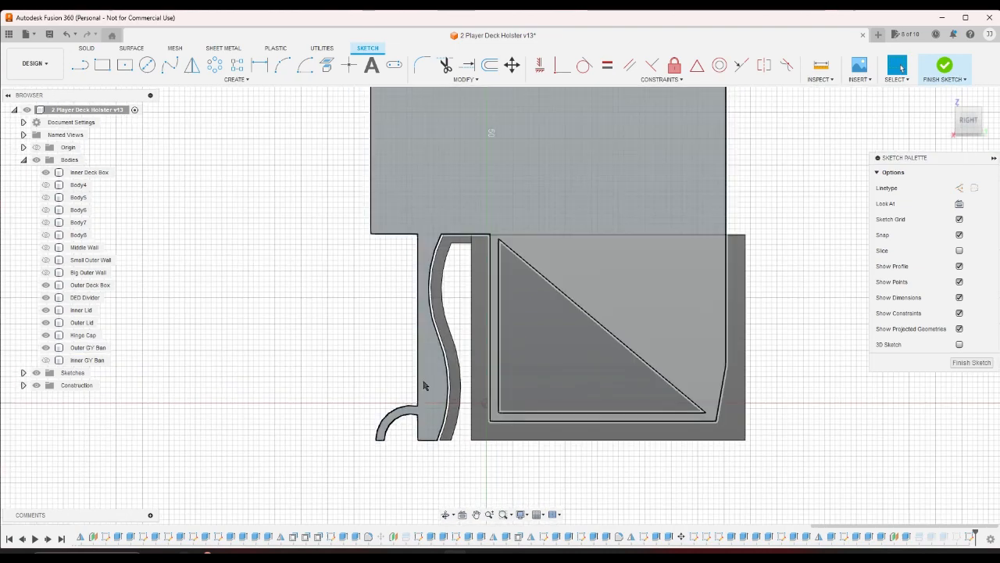
left_click(102, 65)
scroll(420, 429, "up", 3)
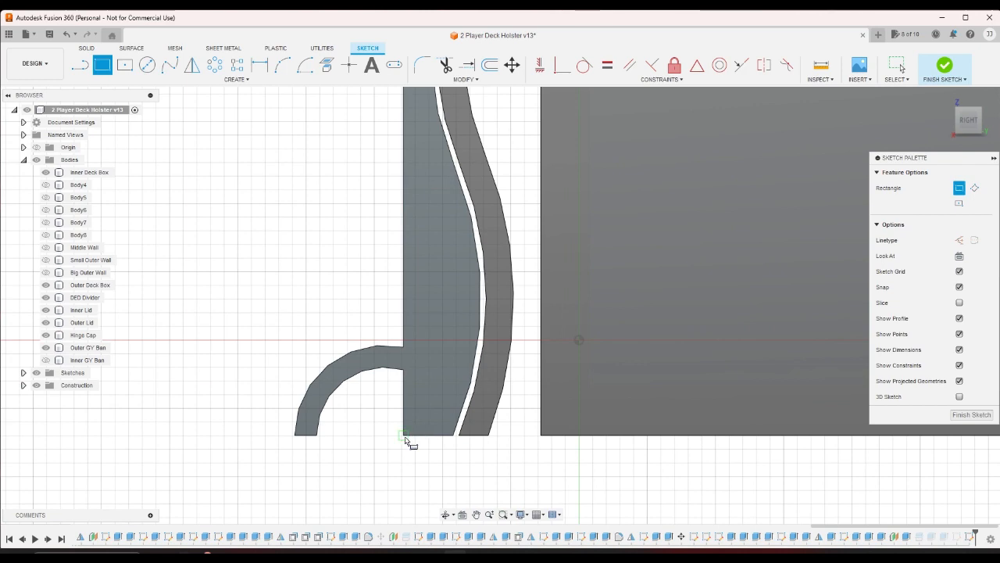
left_click(404, 436)
left_click(501, 449)
right_click(527, 464)
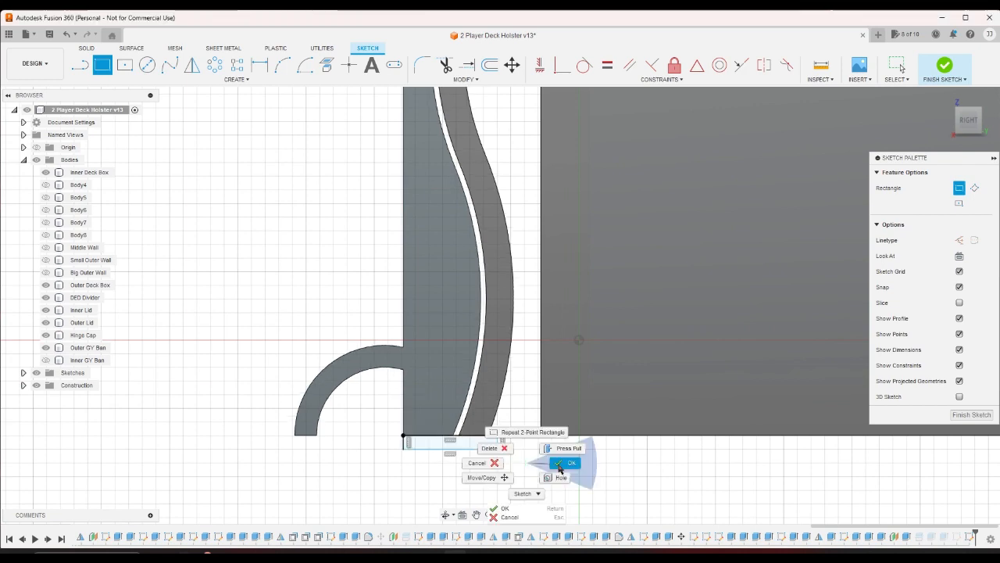
left_click(560, 463)
- Shorten the rectangle by moving its vertical edge inward until it ends beneath the Outer GY Ban's curved wall
scroll(502, 439, "up", 5)
scroll(502, 404, "down", 4)
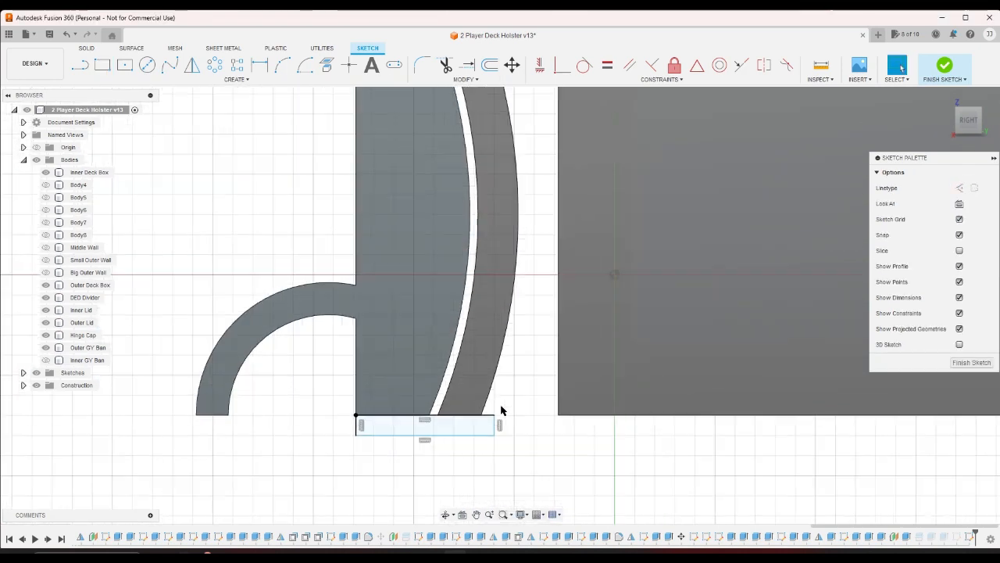
scroll(483, 351, "down", 5)
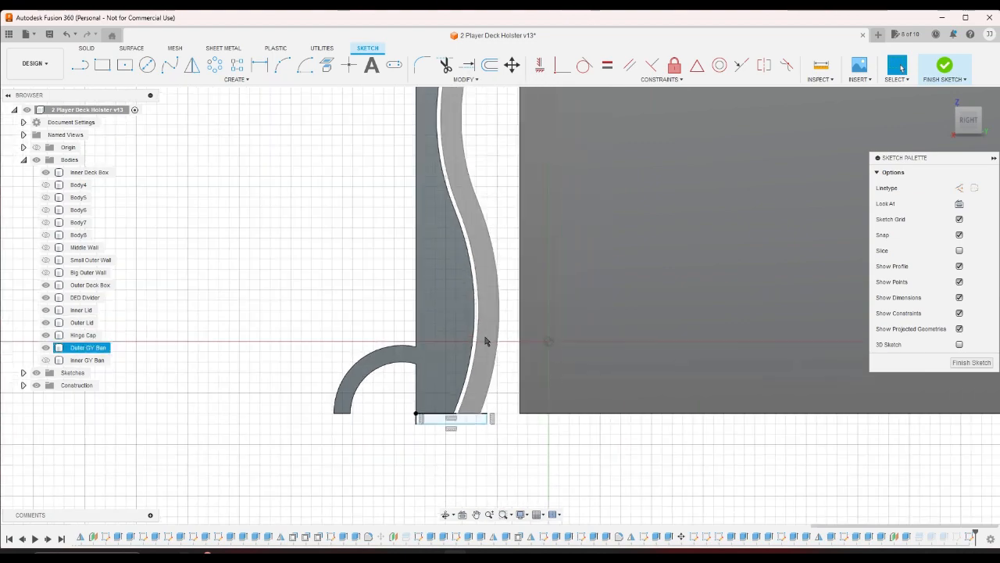
scroll(482, 372, "up", 8)
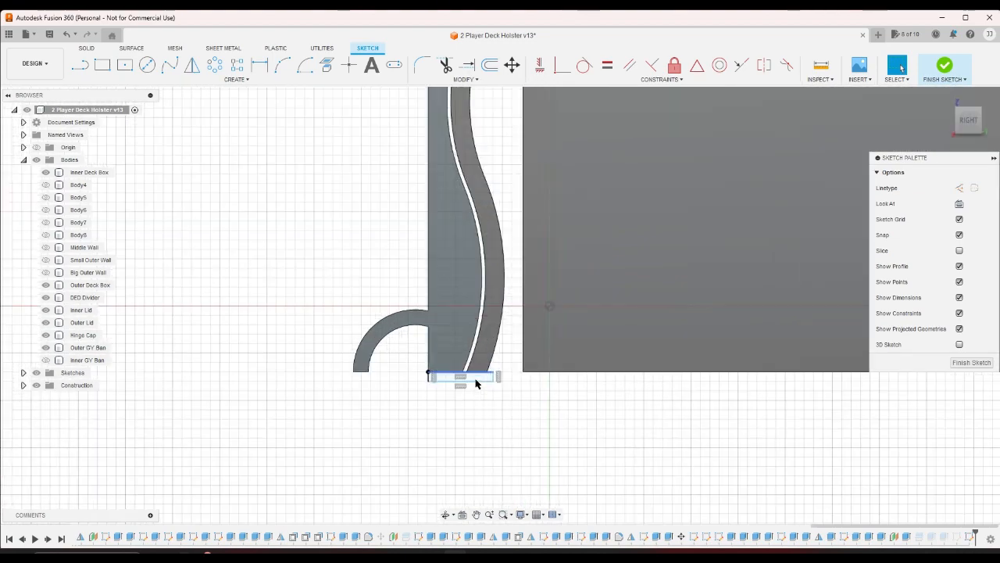
left_click_drag(504, 376, 473, 376)
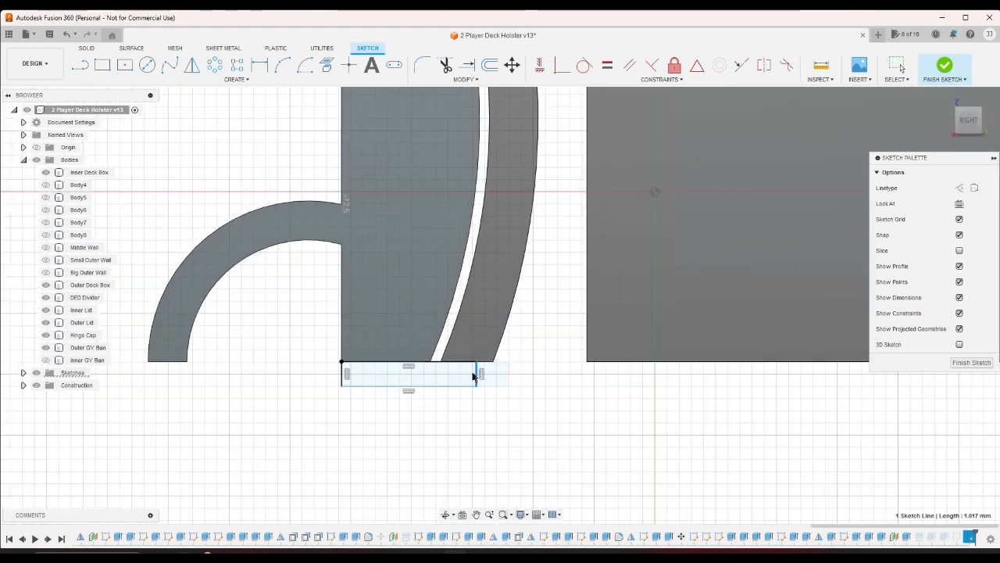
scroll(500, 386, "down", 6)
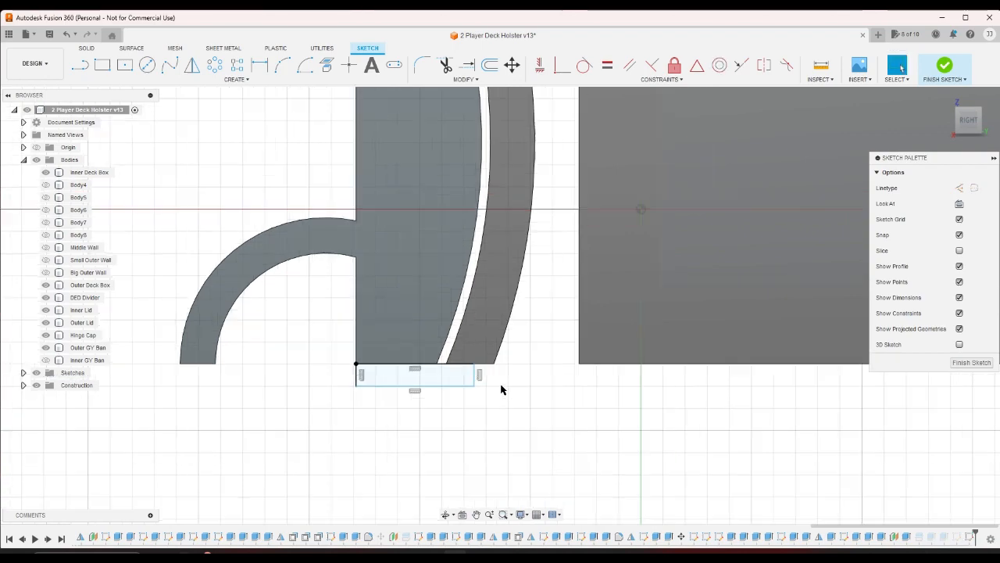
scroll(492, 378, "down", 1)
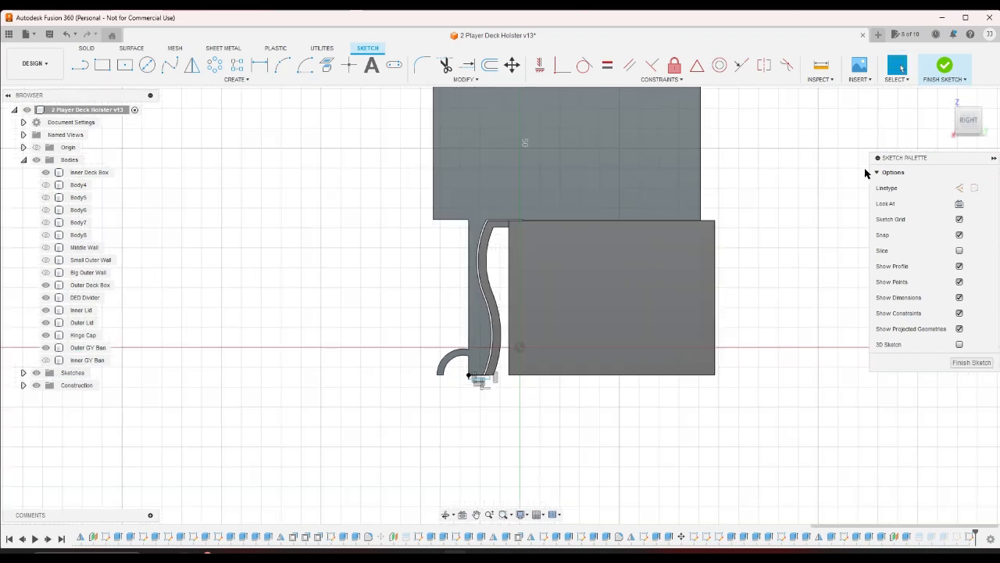
- Make the Inner GY Ban body visible and return to the right view
left_click(980, 116)
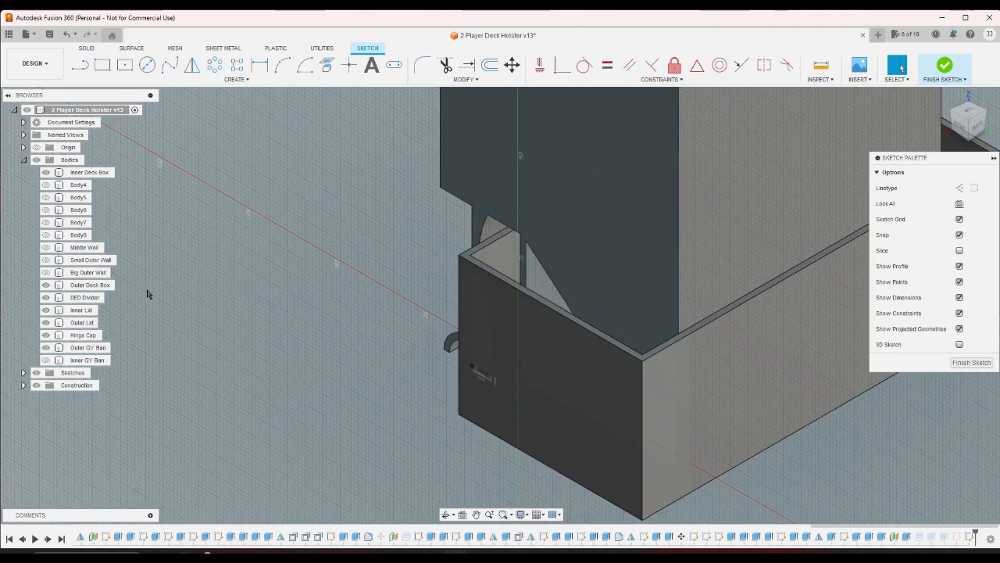
left_click(48, 363)
left_click(48, 363)
left_click(49, 363)
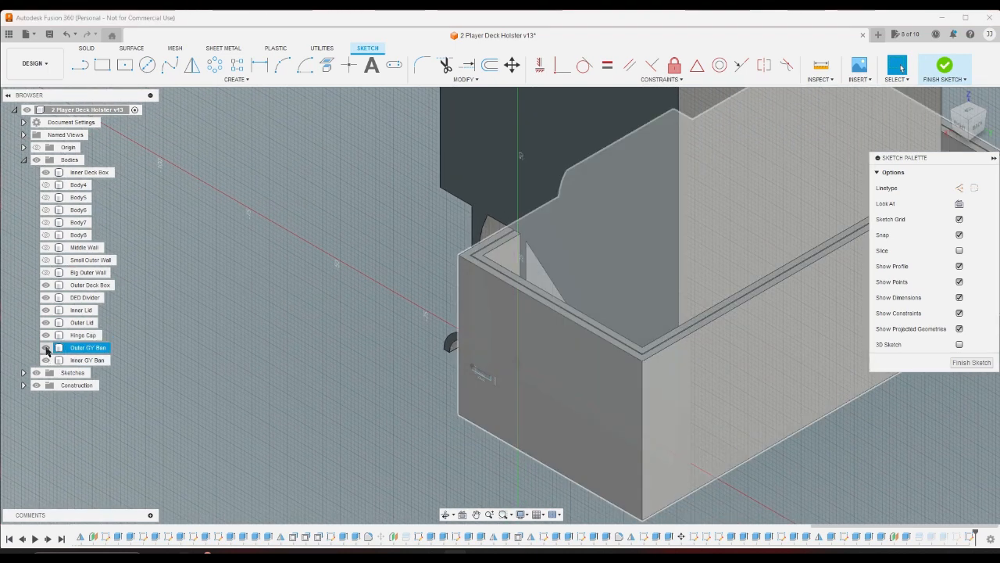
left_click(48, 362)
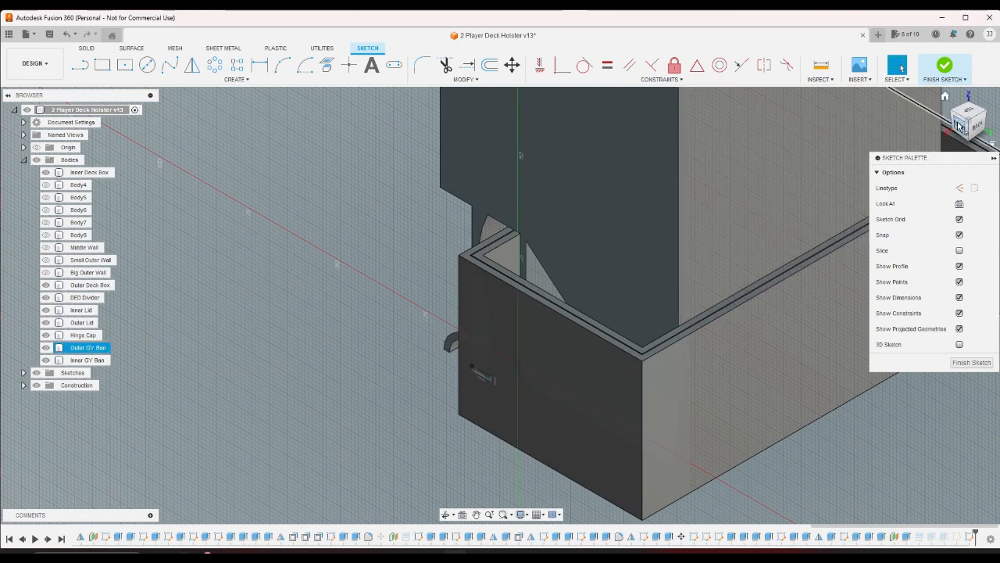
left_click(963, 125)
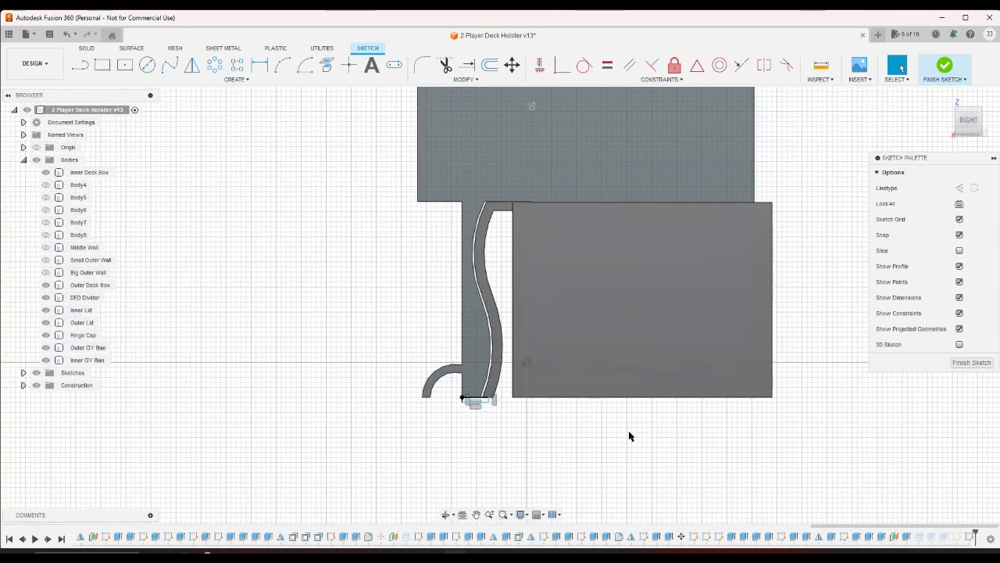
- Examine the Inner GY Ban's position between the Outer GY Ban and the deck box from an angled top view, returning to the sketched rectangle
left_click(964, 113)
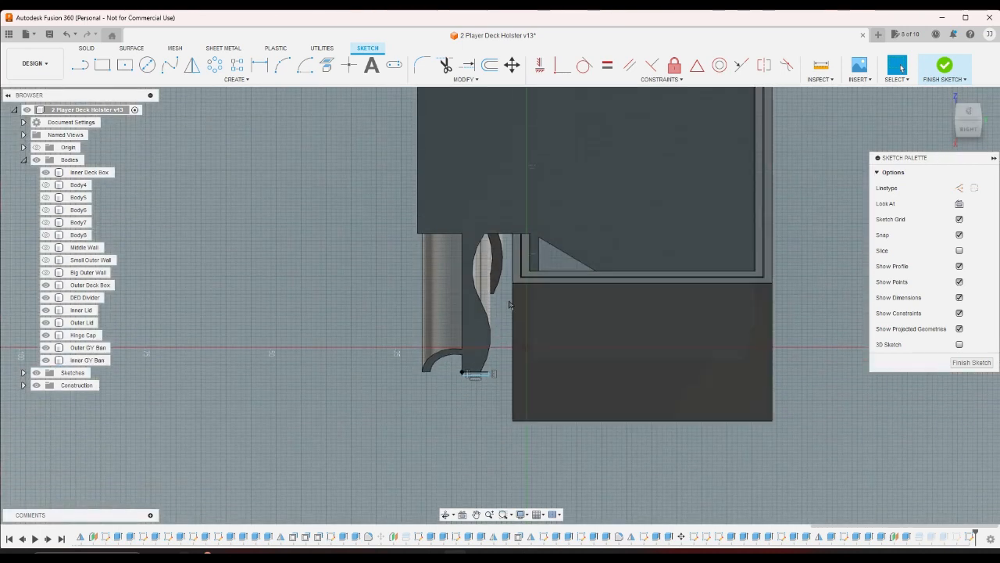
scroll(508, 305, "up", 3)
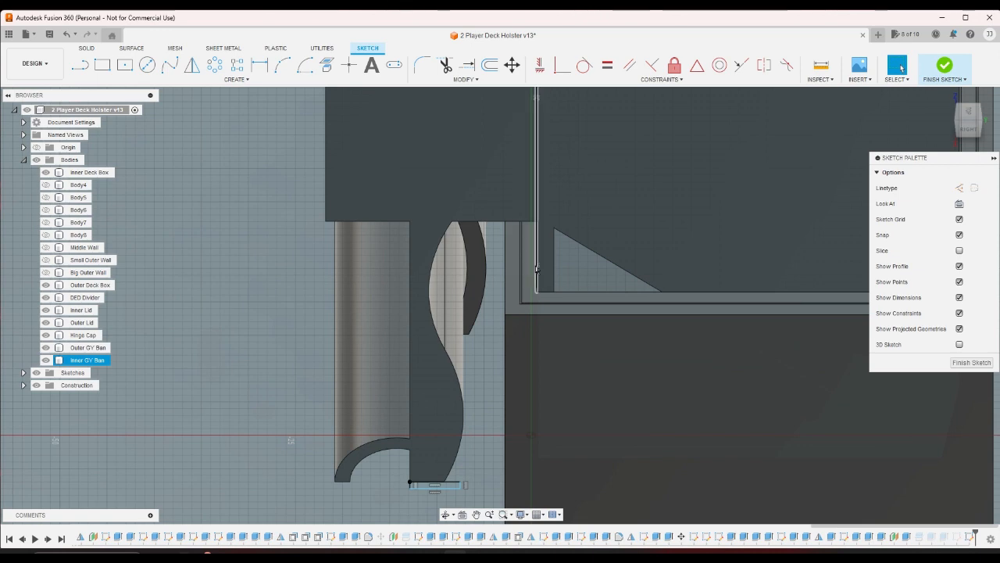
scroll(519, 260, "down", 4)
scroll(742, 245, "up", 3)
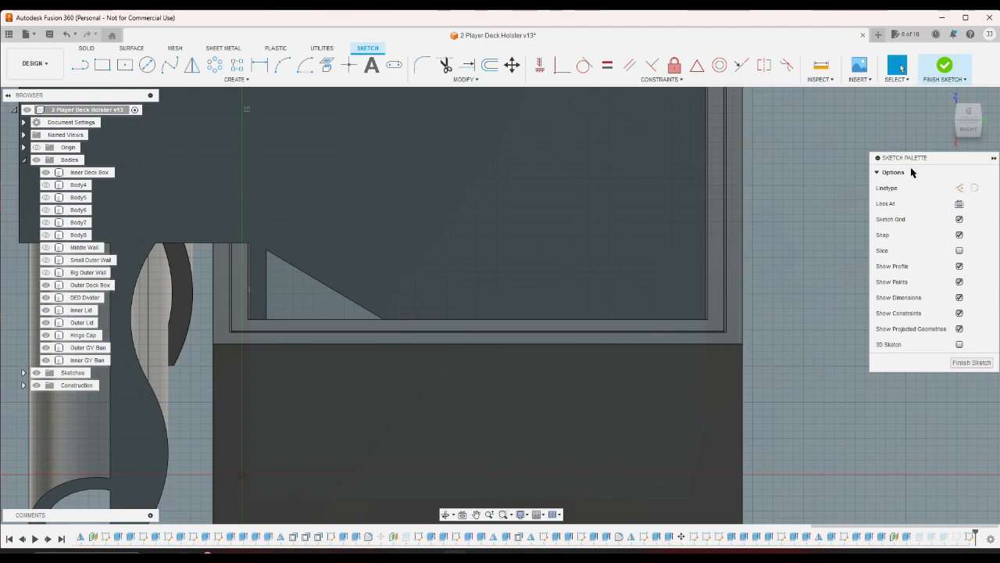
left_click(969, 131)
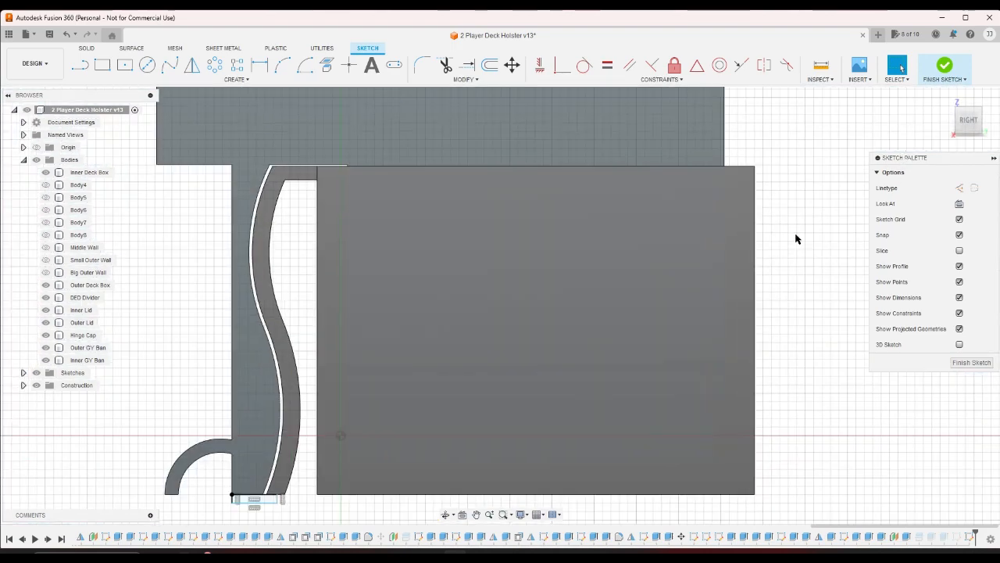
scroll(425, 469, "up", 8)
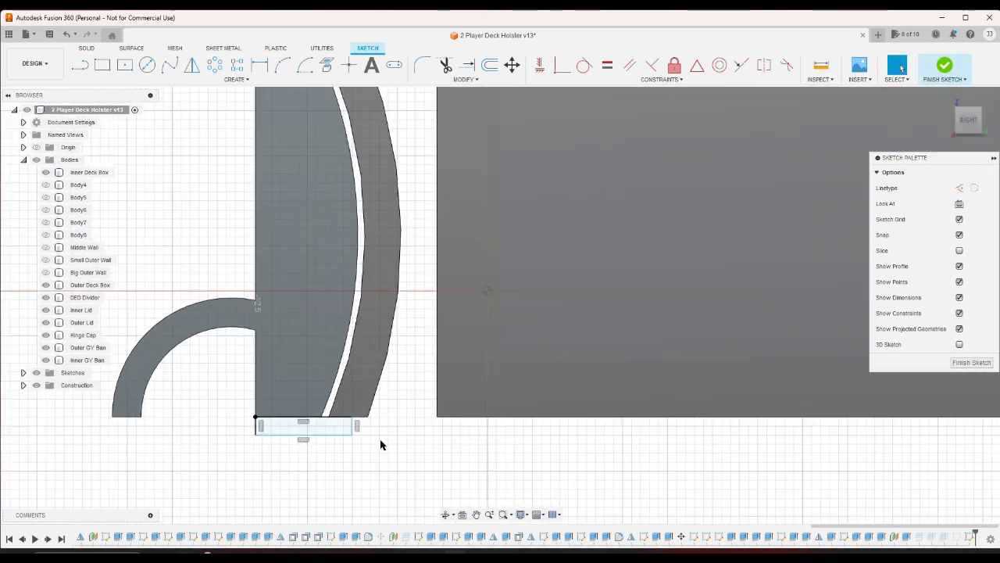
- Move the rectangle's vertical edge inward to the Outer GY Ban wall's inner lower corner and try to dimension it from there
mouse_move(345, 422)
left_mouse_down()
mouse_move(303, 423)
mouse_move(388, 428)
mouse_move(303, 426)
left_mouse_up()
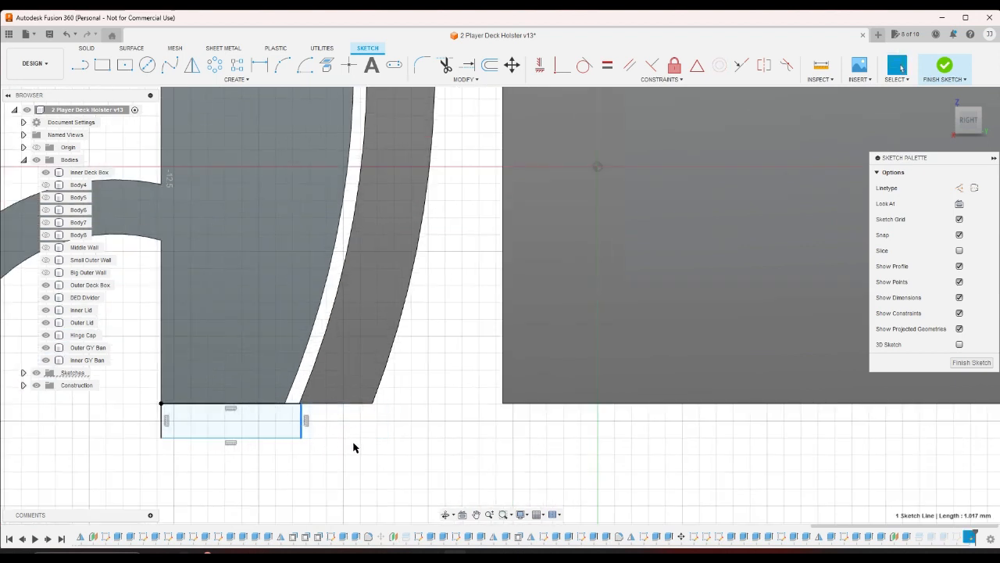
left_click(259, 65)
scroll(303, 413, "up", 4)
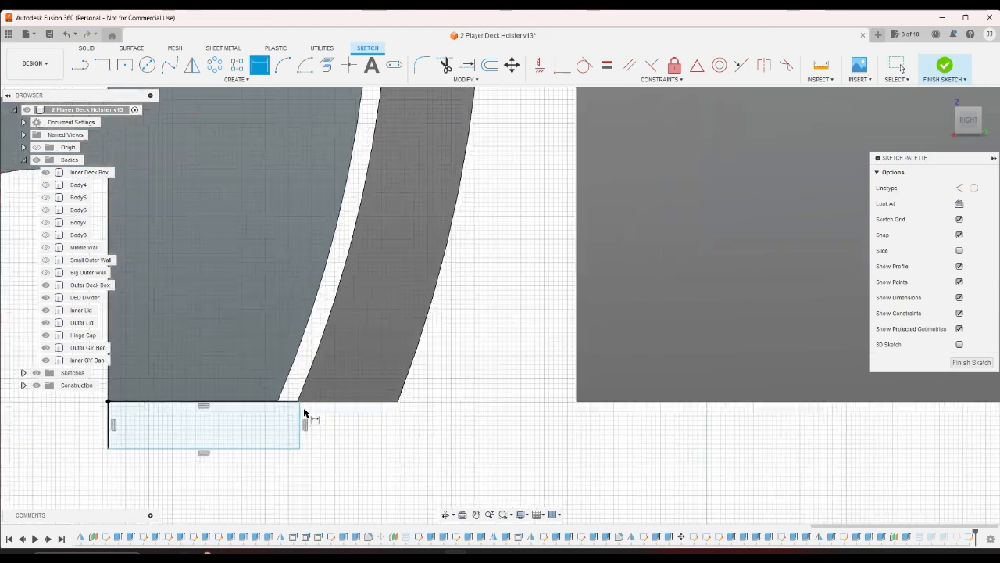
scroll(299, 404, "up", 4)
left_click(298, 401)
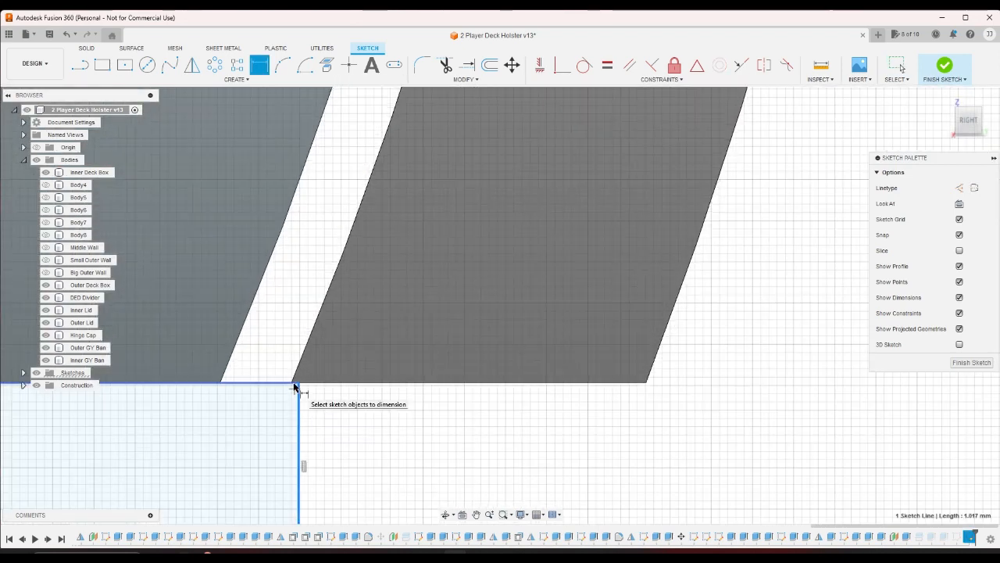
left_click(295, 384)
right_click(343, 419)
left_click(311, 419)
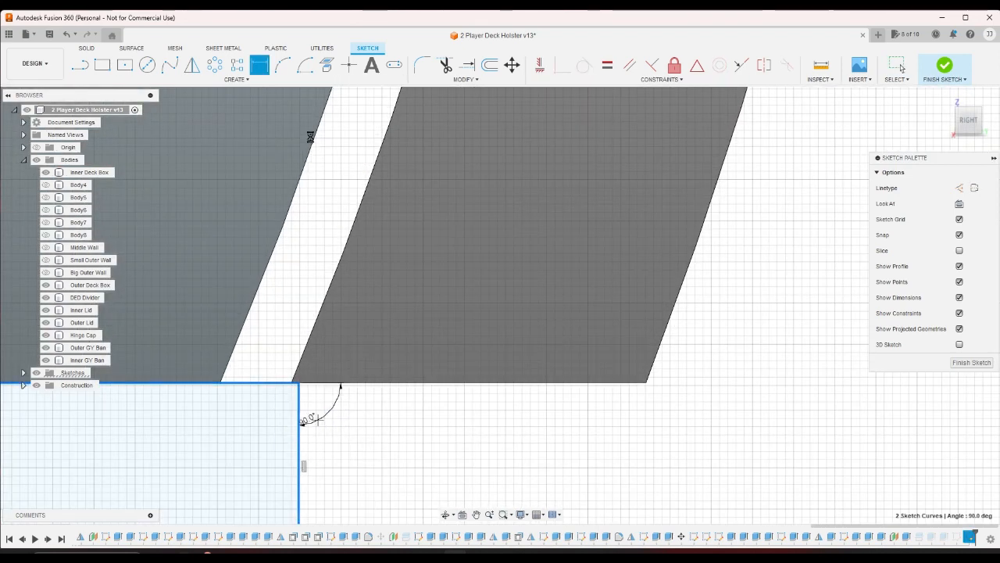
- Project the Outer GY Ban's curved wall profile into the sketch
left_click(326, 65)
left_click(391, 262)
left_click(808, 222)
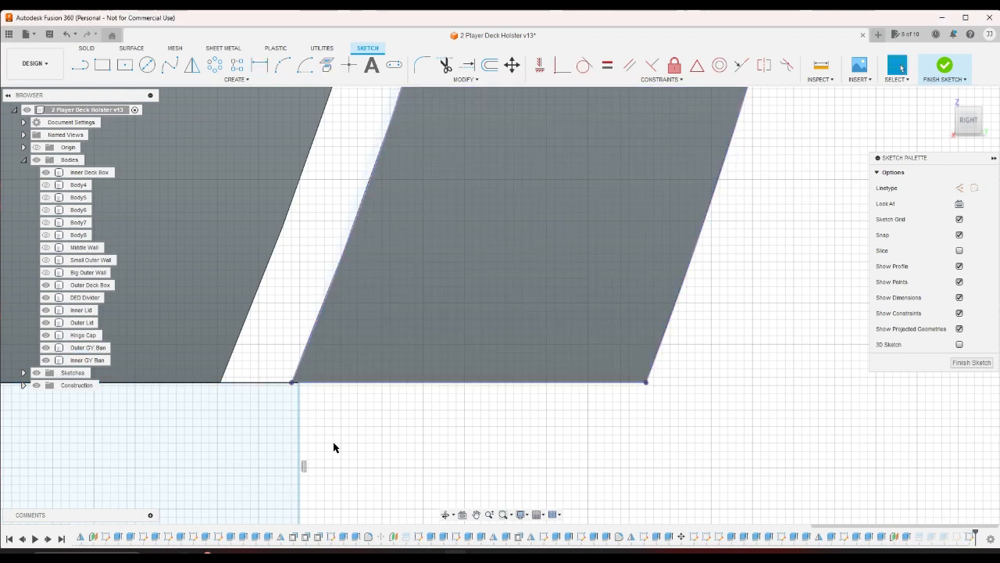
- Dimension the rectangle's vertical edge 1 mm outward from the inner lower corner of the projected Outer GY Ban profile
left_click_drag(298, 423, 337, 438)
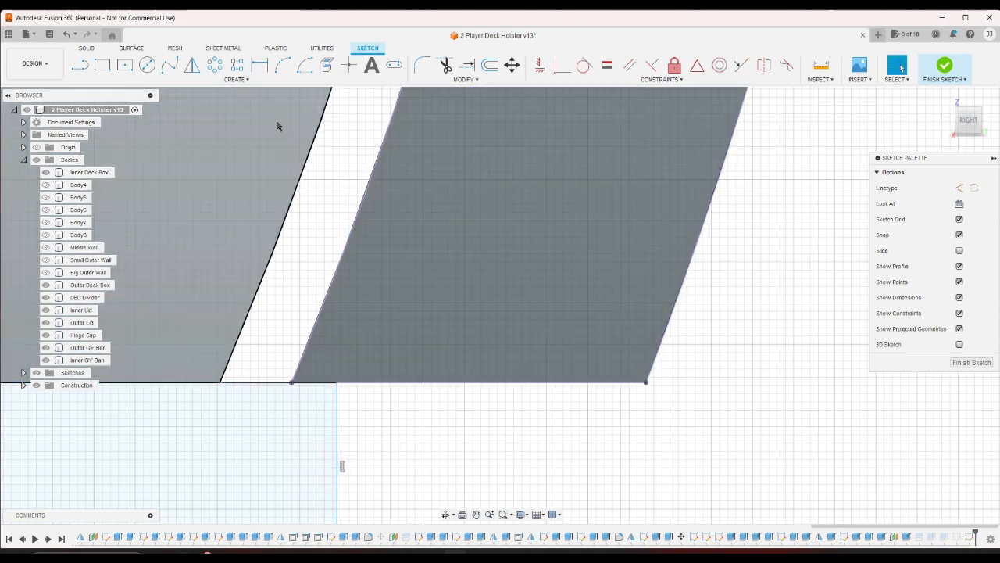
left_click(260, 65)
left_click(292, 382)
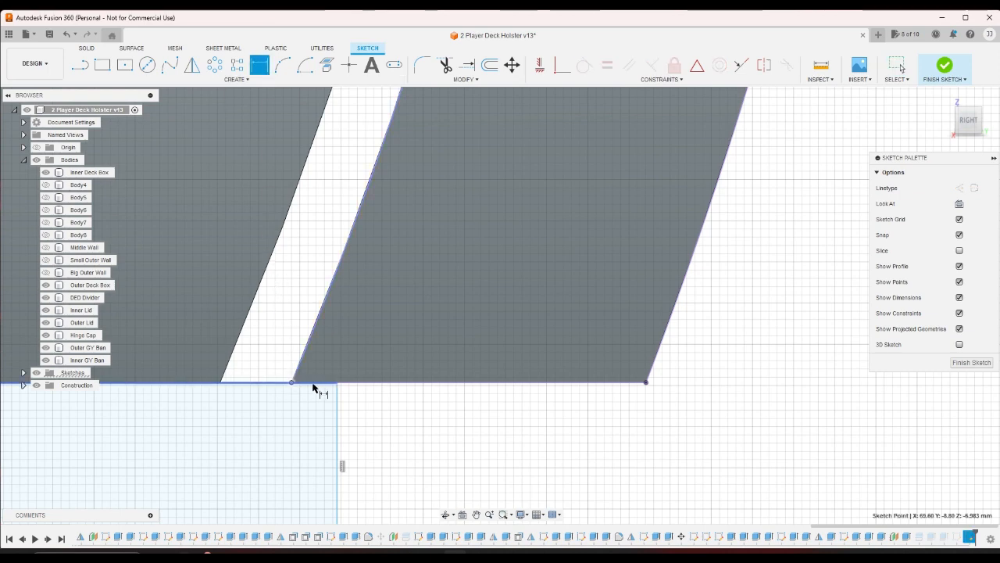
left_click(336, 384)
left_click(329, 371)
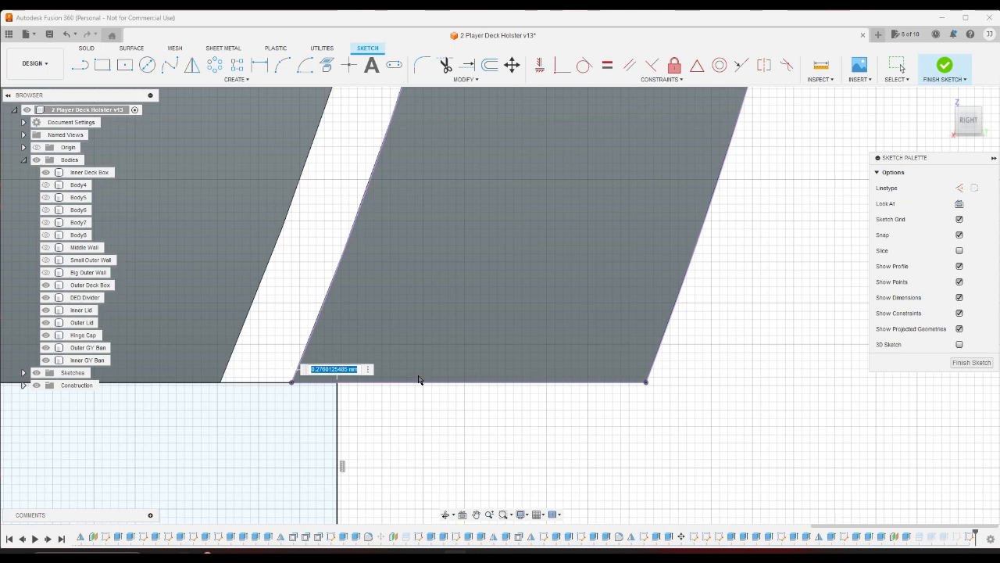
type("1")
key("Return")
scroll(422, 381, "down", 5)
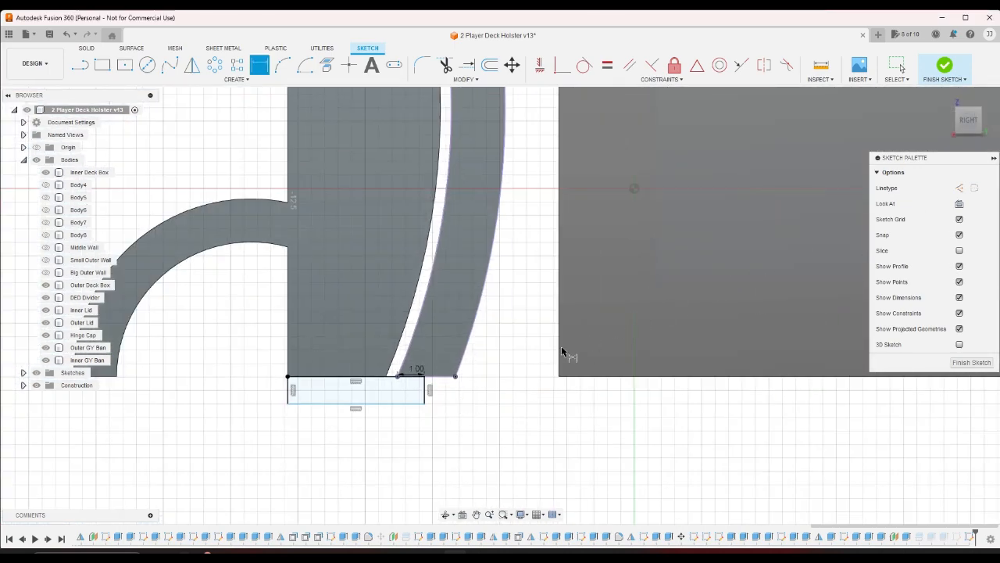
scroll(235, 364, "up", 3)
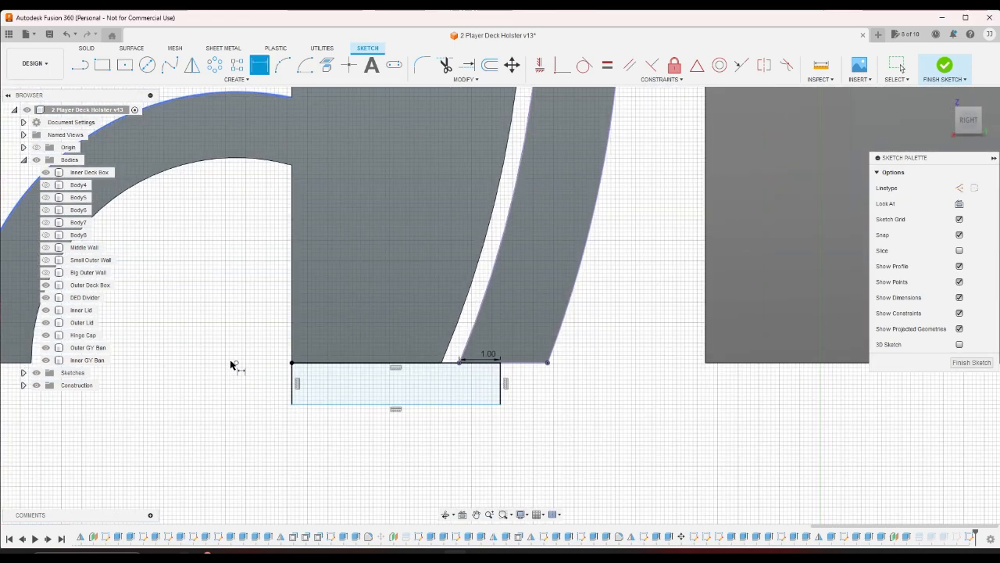
- Sketch a thin rectangle about 0.26 mm high from the lower end of the Outer Deck Box's curve to the first rectangle's vertical edge
left_click(102, 65)
scroll(435, 324, "up", 3)
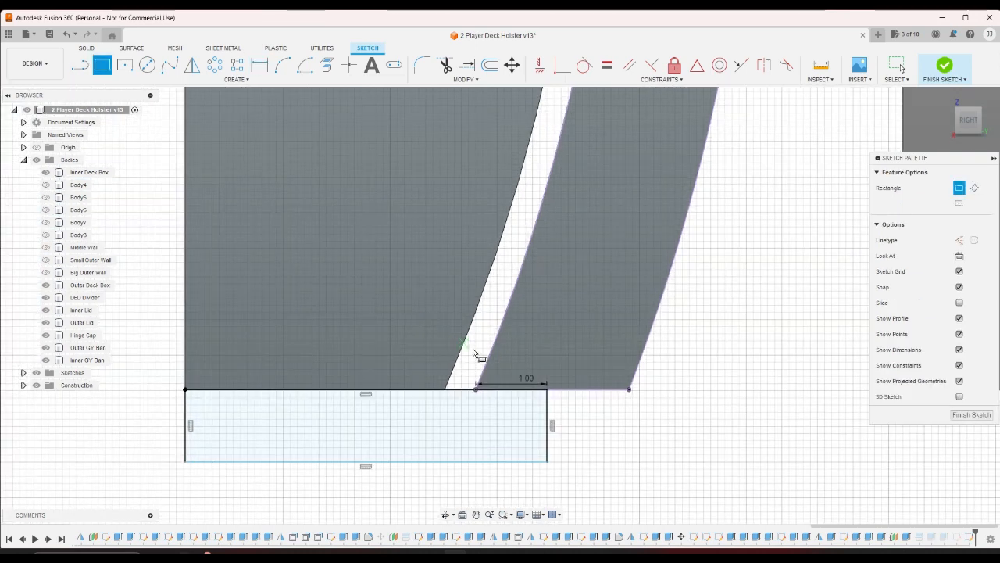
left_click(445, 390)
left_click(548, 407)
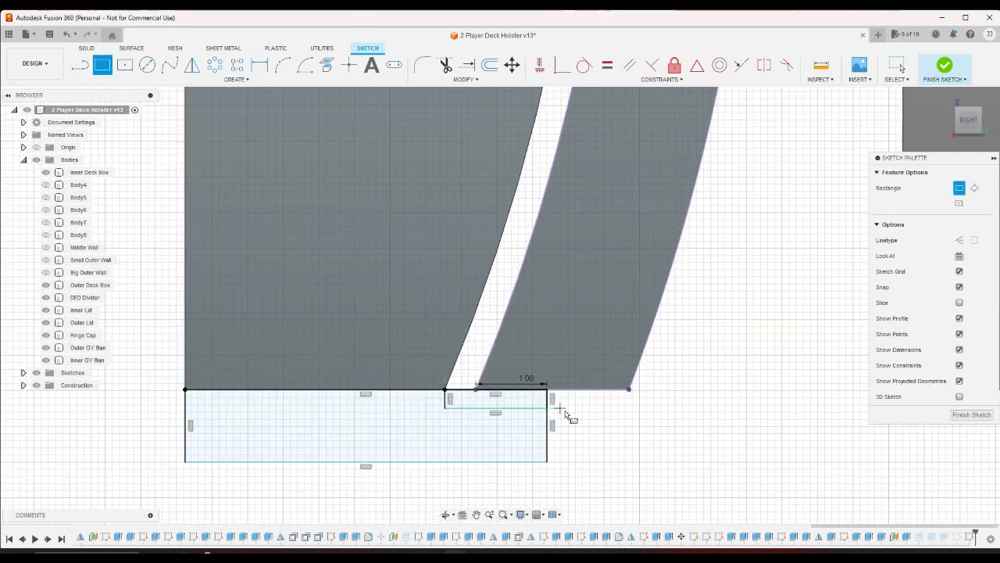
right_click(596, 419)
left_click(625, 420)
- Set the thin clearance rectangle's height to 0.1 mm
left_click(278, 66)
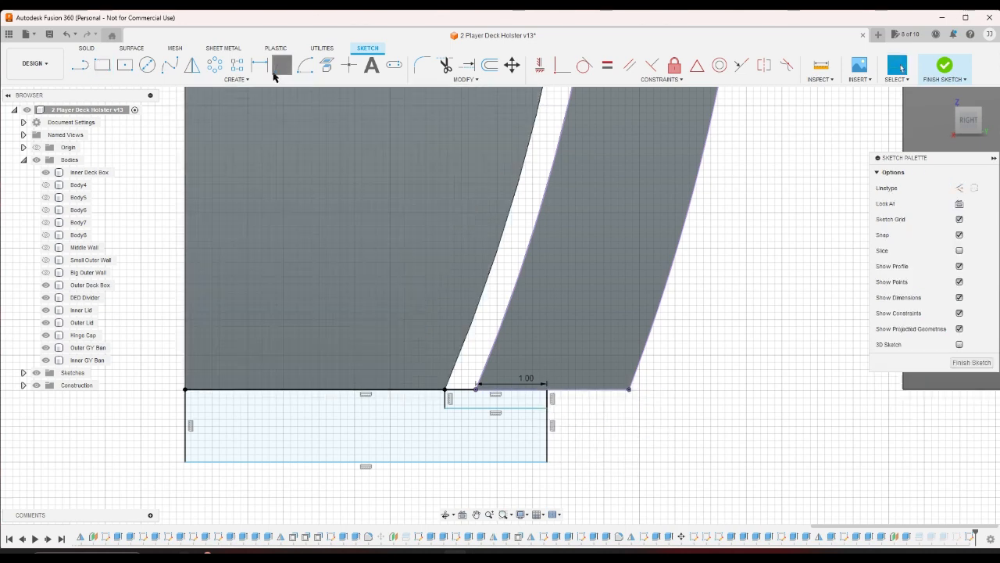
left_click(259, 66)
left_click(444, 405)
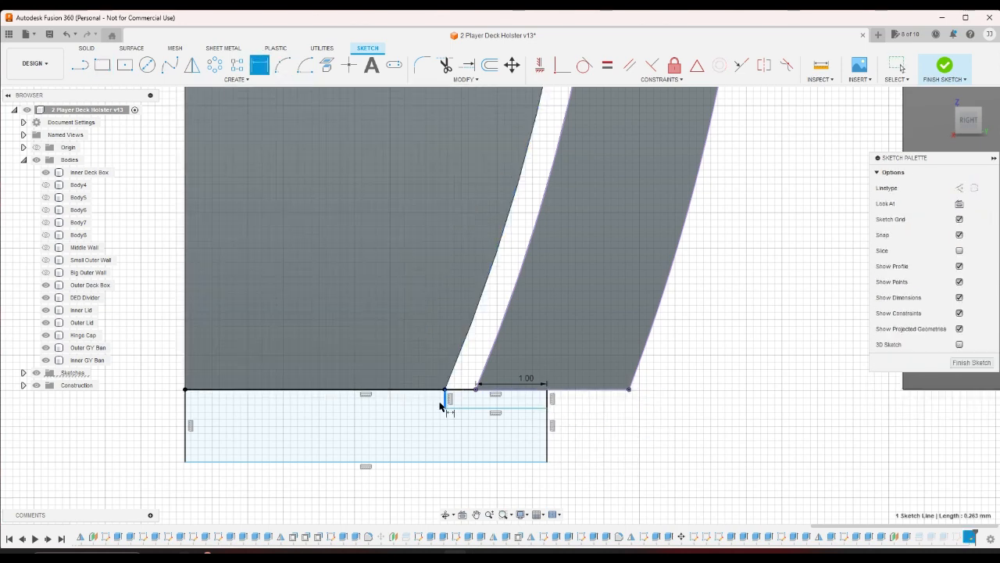
left_click(433, 404)
type(".1")
key("Return")
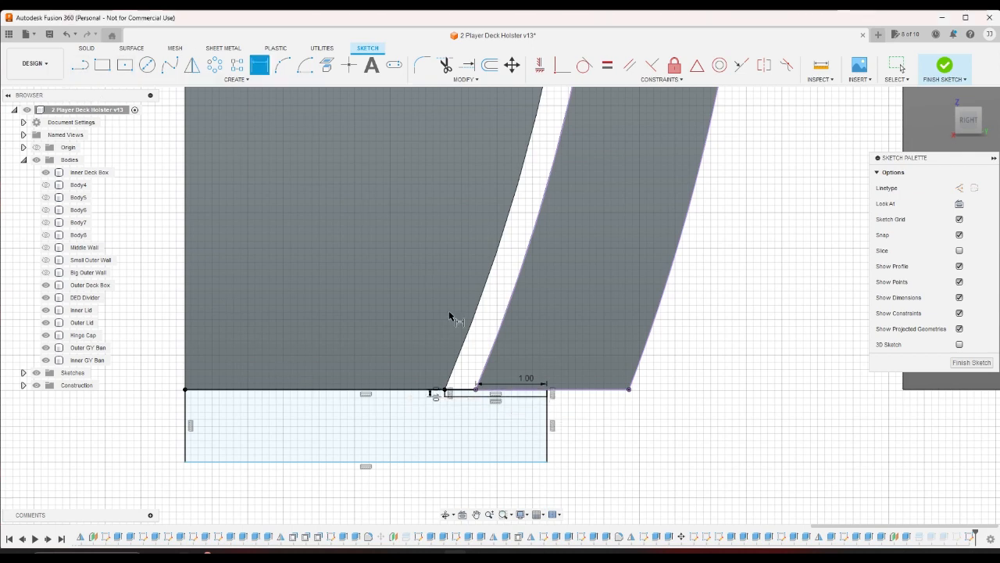
- Set the vertical distance from the thin rectangle's lower corner to the large rectangle's lower corner to 1.6 mm
left_click(549, 396)
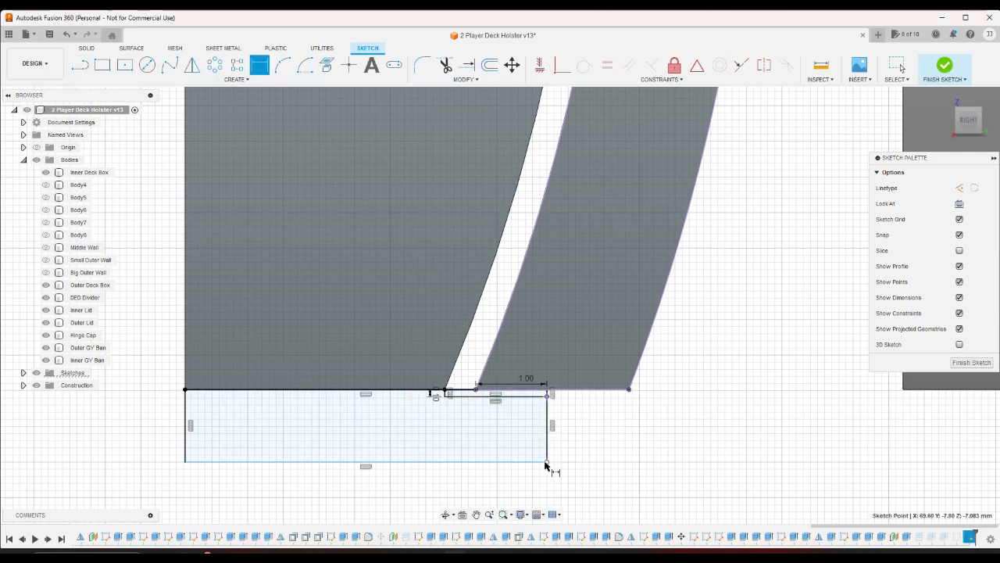
left_click(546, 462)
left_click(569, 445)
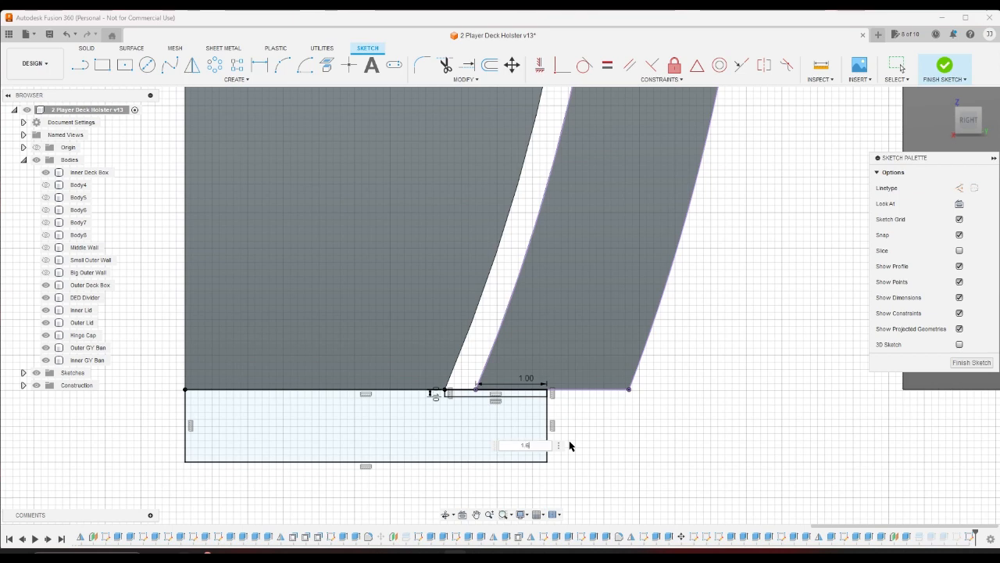
key("Return")
right_click(637, 448)
left_click(608, 450)
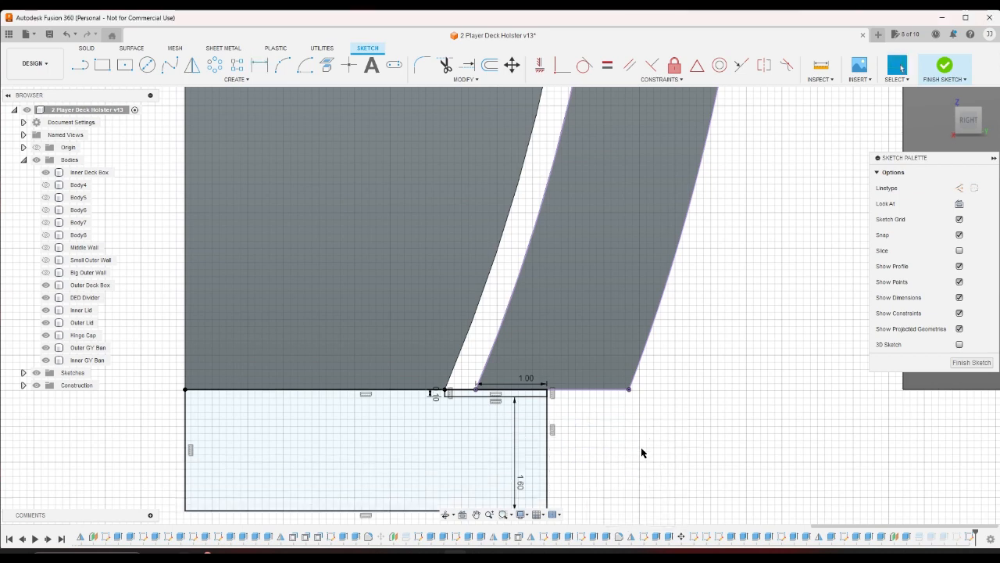
- Examine the stop sketch's profiles and position beneath the curved walls in the right view and from angled views
scroll(637, 450, "down", 5)
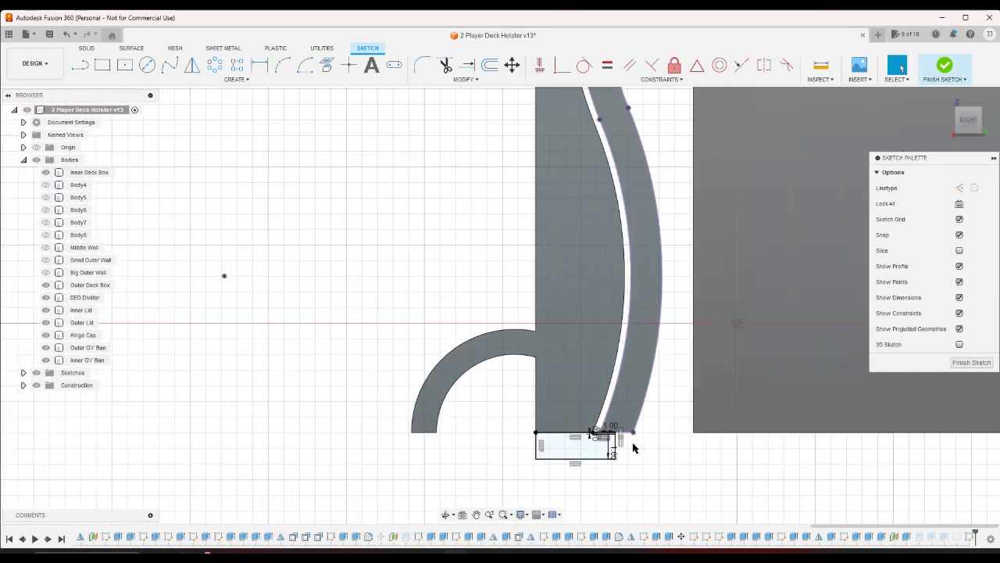
scroll(634, 447, "down", 3)
scroll(649, 435, "up", 3)
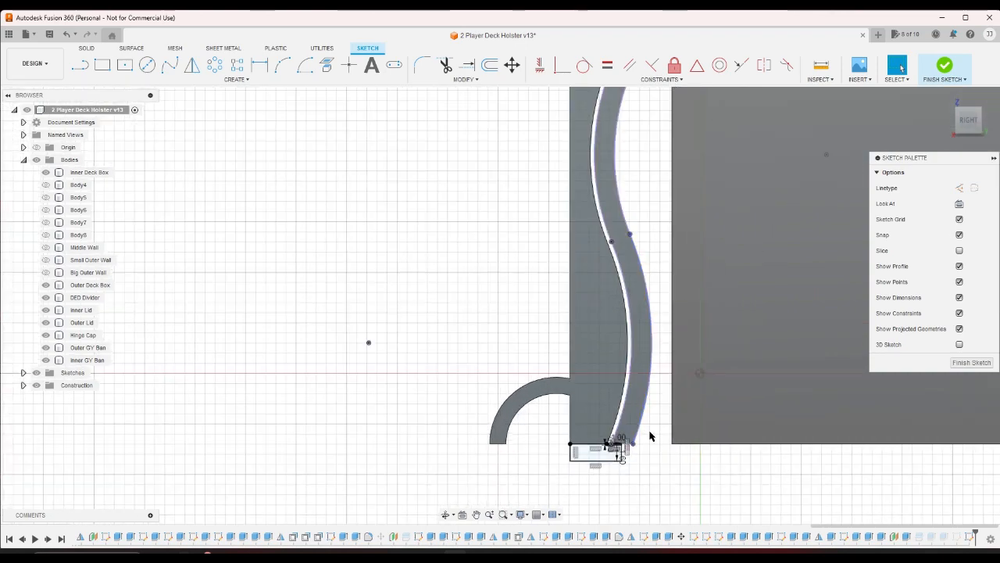
scroll(642, 445, "down", 3)
scroll(641, 461, "up", 2)
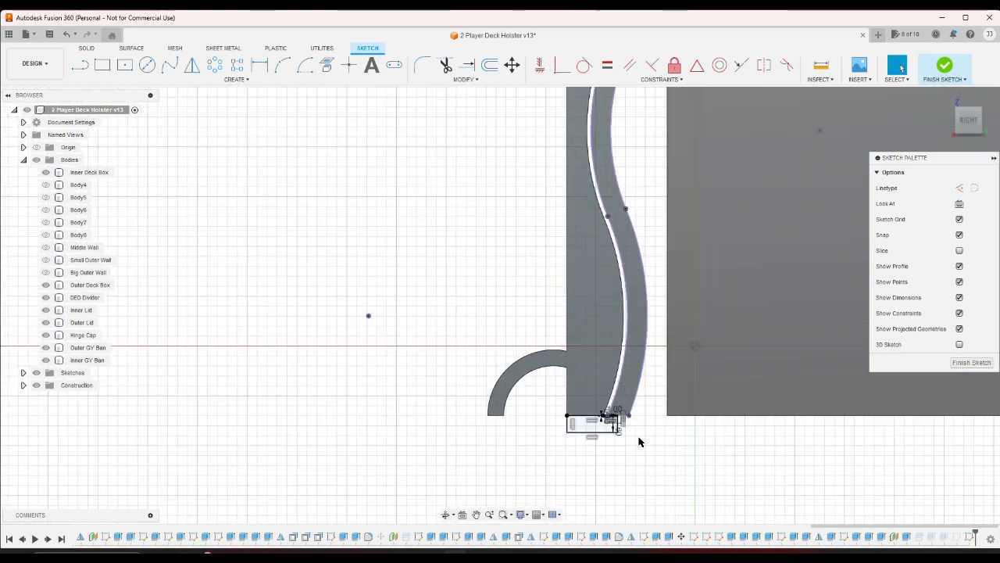
scroll(644, 465, "up", 3)
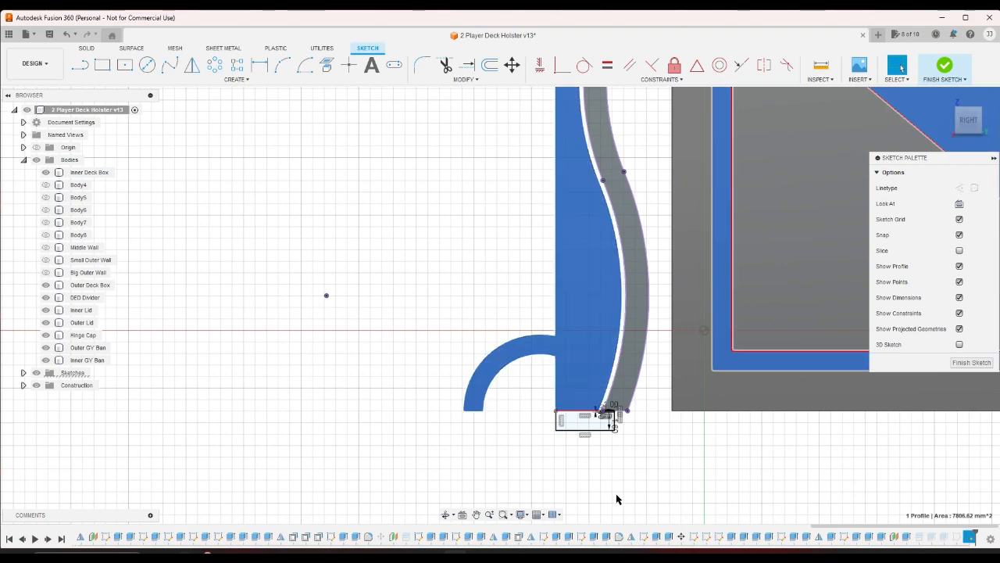
scroll(603, 427, "up", 4)
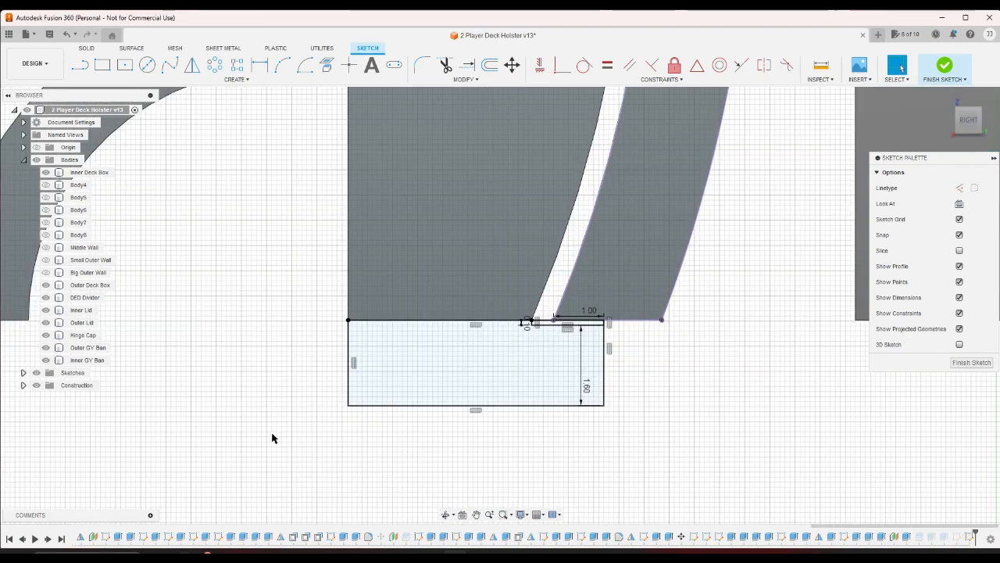
mouse_move(272, 437)
left_mouse_down()
mouse_move(737, 312)
mouse_move(751, 287)
left_mouse_up()
left_click(665, 382)
scroll(650, 392, "down", 2)
left_click(540, 373)
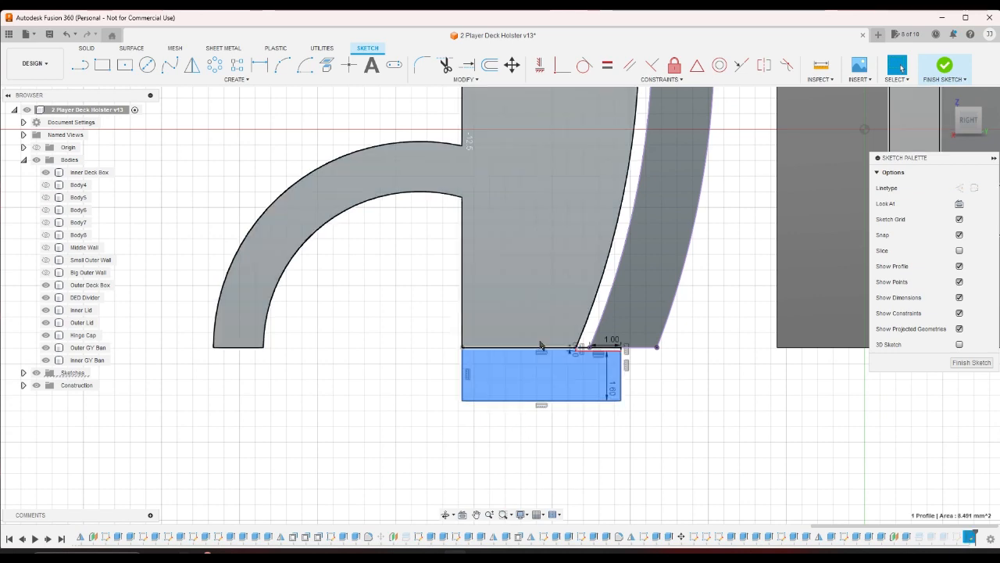
left_click(543, 269)
left_click(697, 469)
scroll(696, 468, "down", 4)
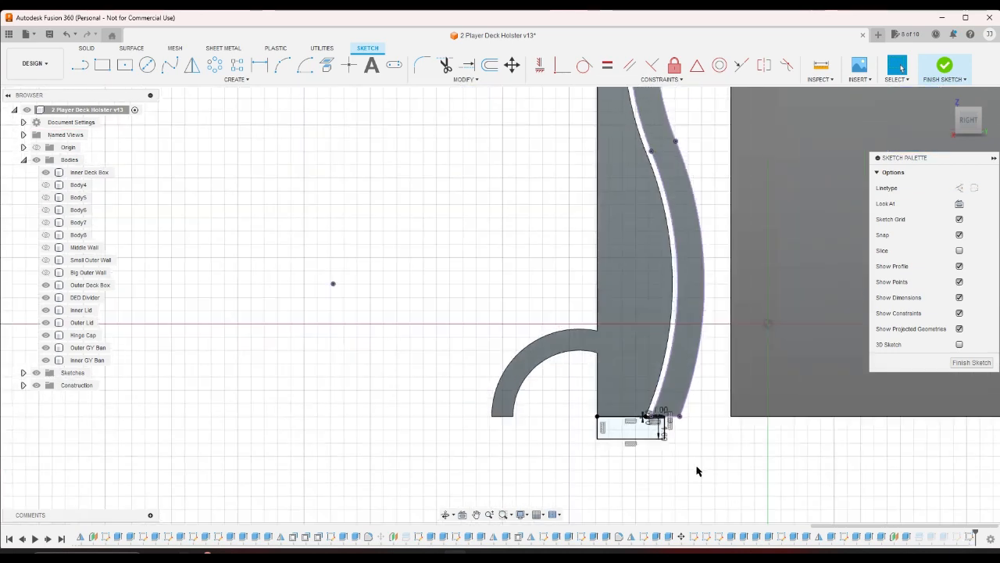
scroll(690, 422, "up", 2)
scroll(684, 414, "down", 2)
scroll(683, 410, "down", 1)
scroll(680, 406, "up", 1)
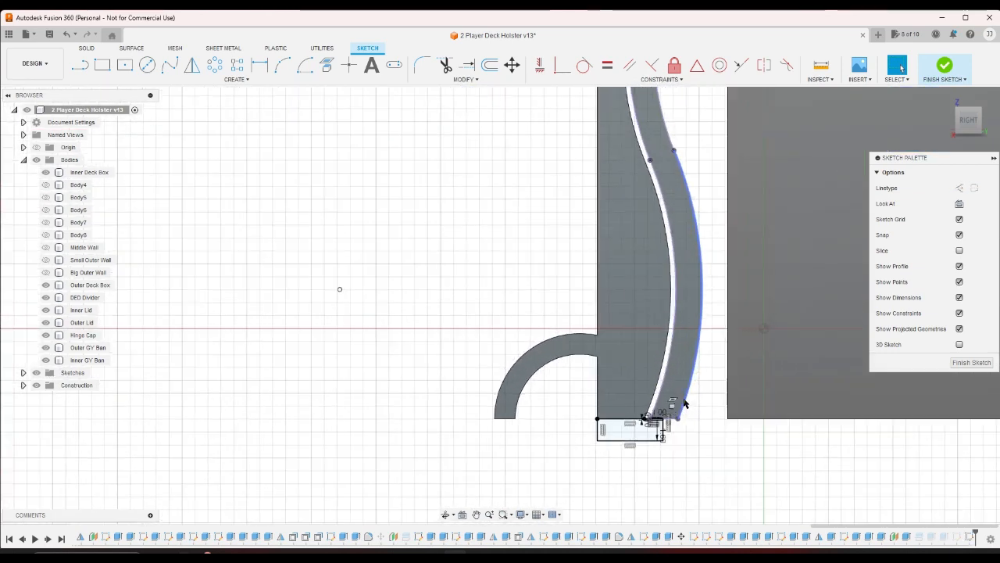
scroll(685, 398, "down", 1)
scroll(678, 402, "down", 3)
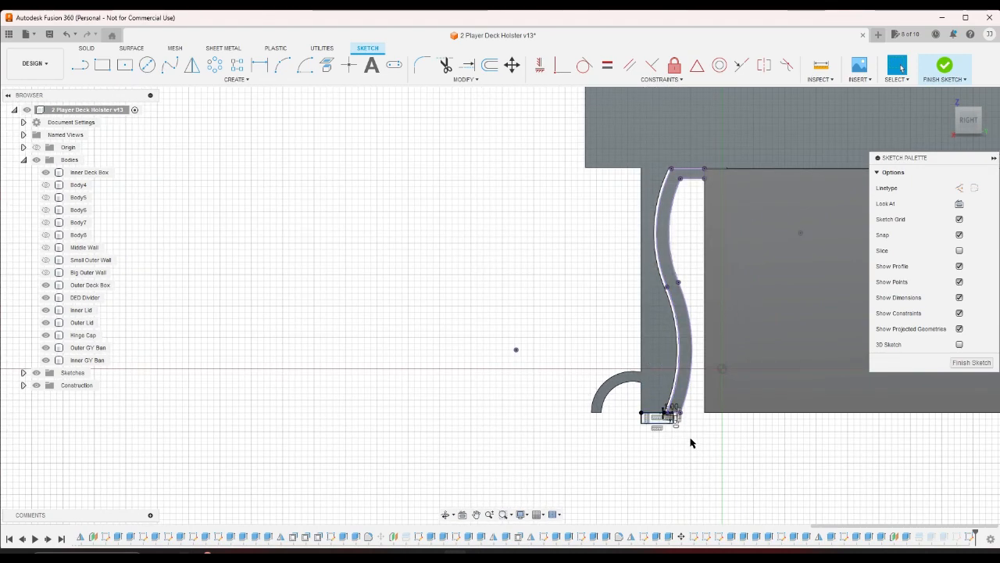
scroll(685, 451, "up", 1)
scroll(516, 420, "down", 3)
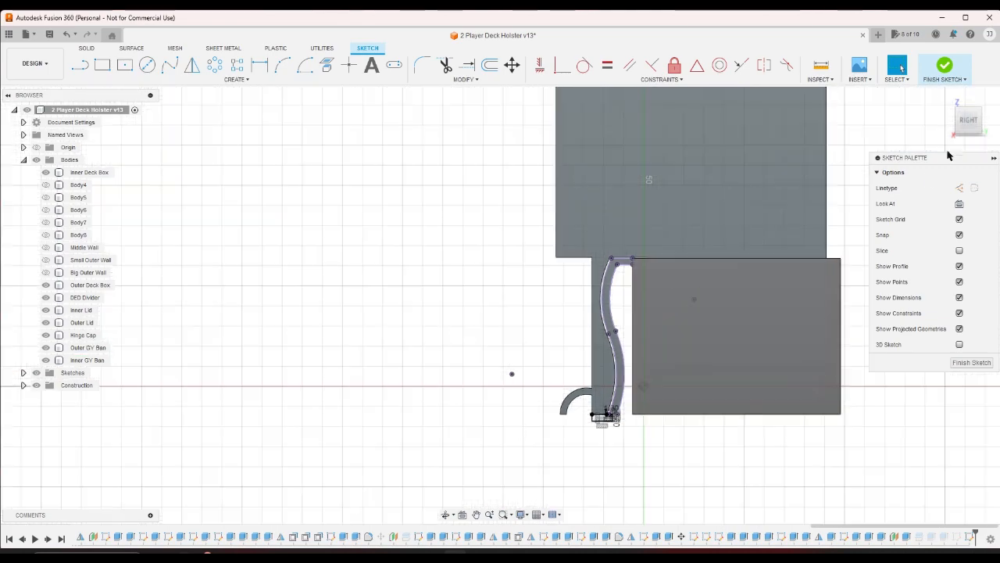
left_click(983, 114)
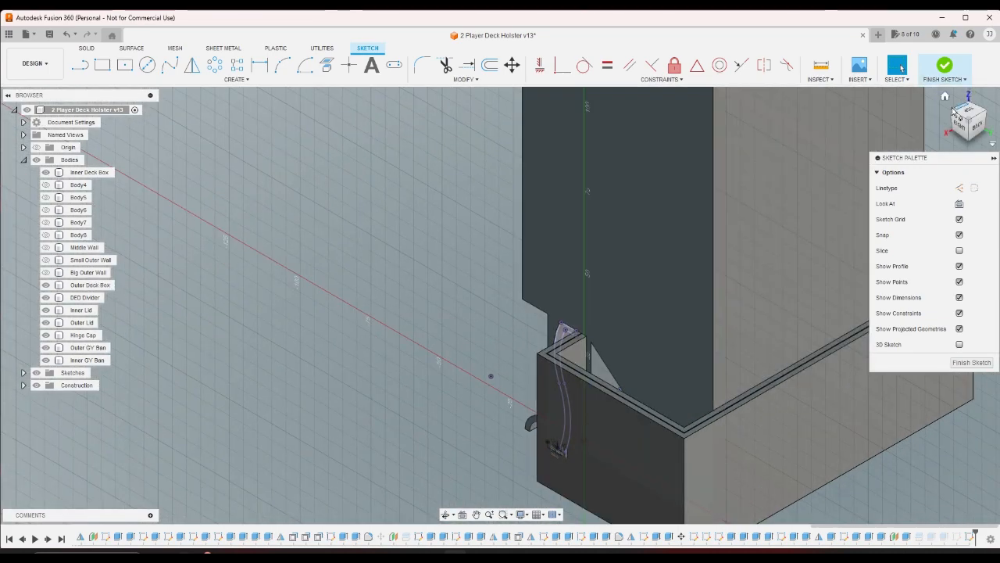
scroll(591, 374, "up", 5)
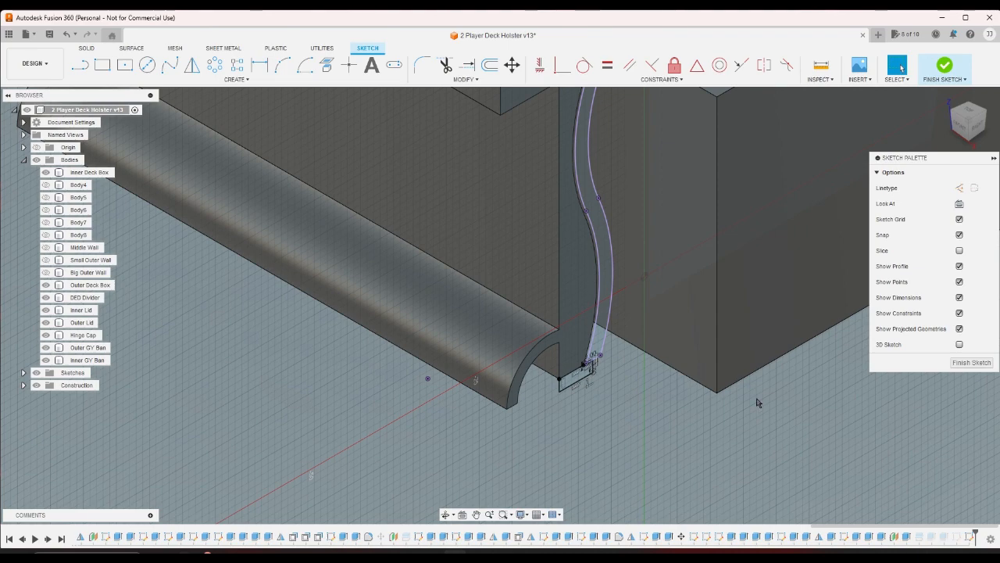
- Return to the right view and finish the stop sketch
left_click(974, 124)
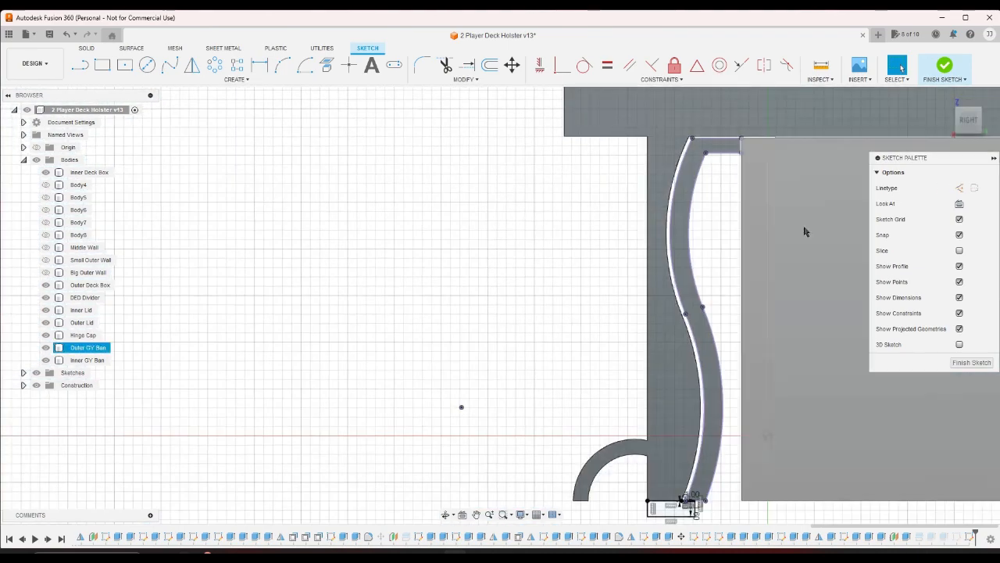
scroll(578, 371, "down", 2)
scroll(680, 370, "up", 4)
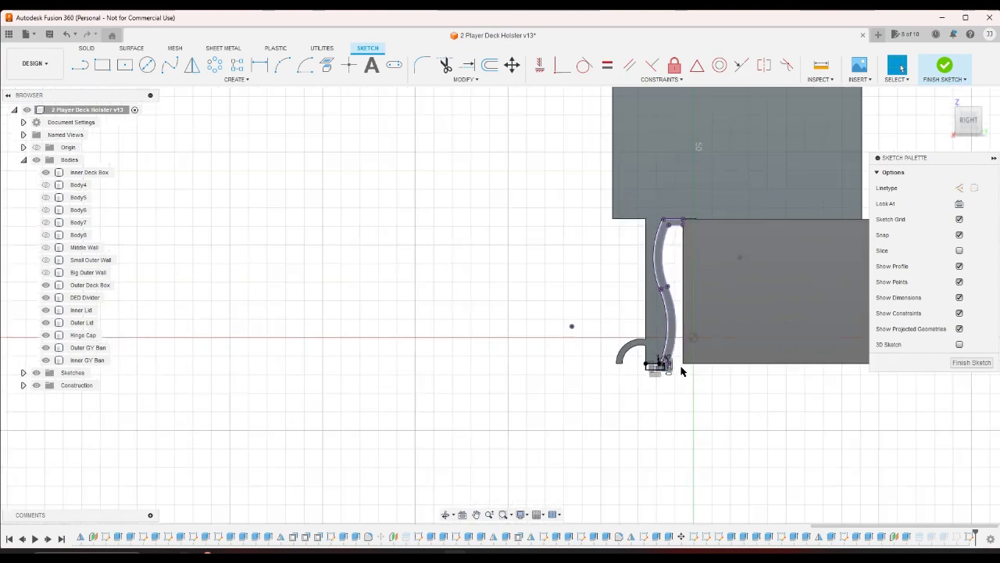
scroll(581, 245, "down", 3)
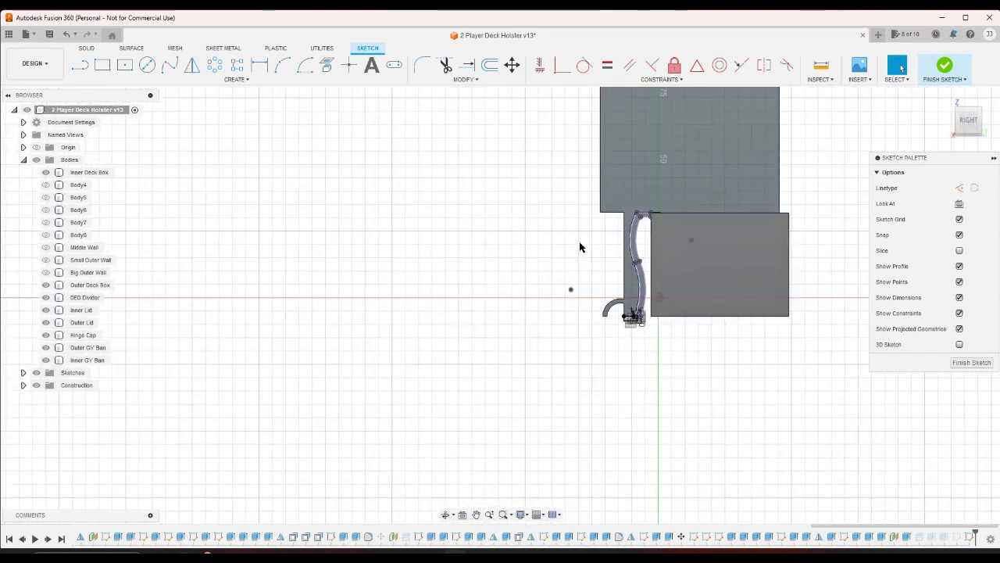
scroll(621, 296, "up", 3)
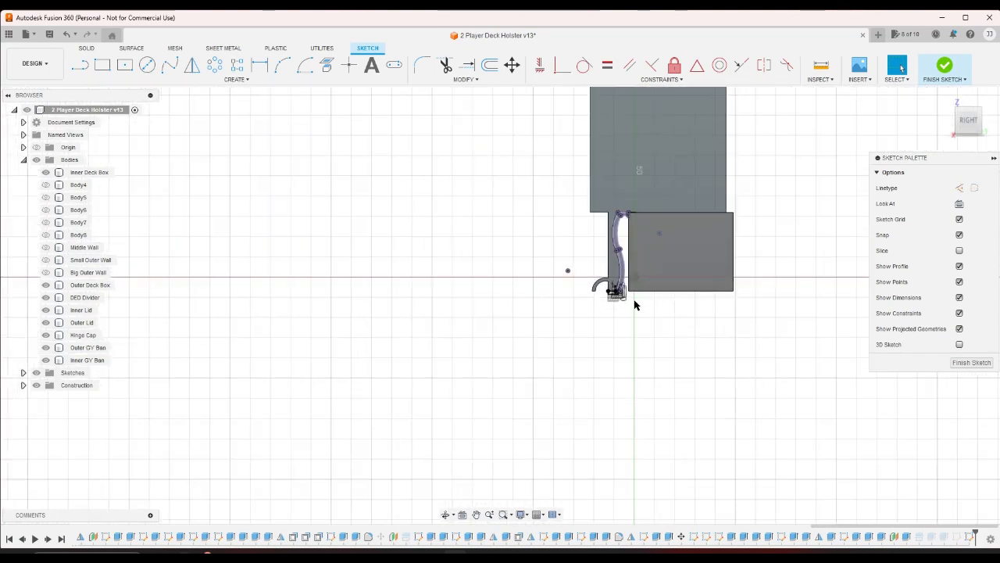
left_click(945, 66)
scroll(648, 302, "up", 5)
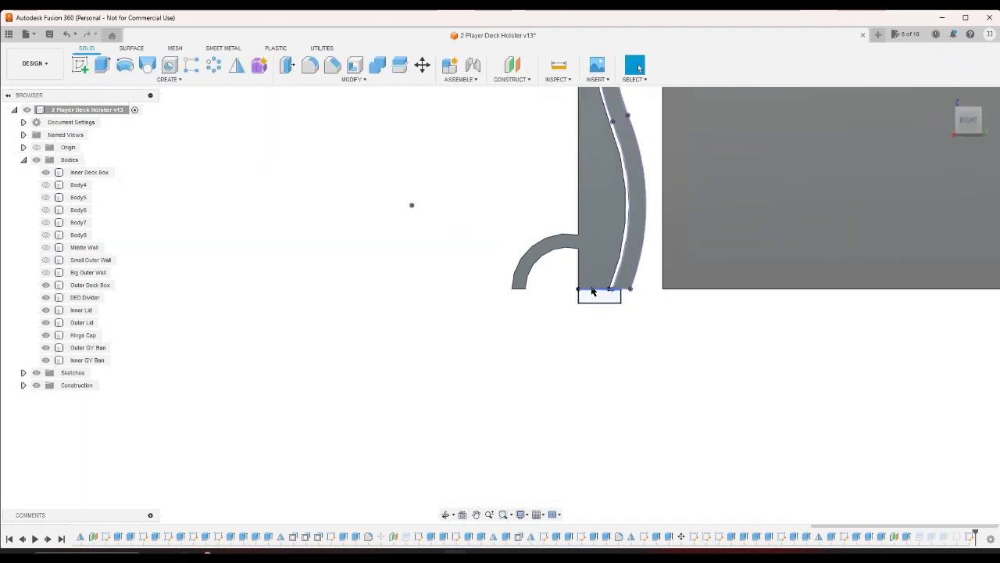
- Show construction plane Plane4 across the lower part of the deck box
scroll(628, 309, "down", 4)
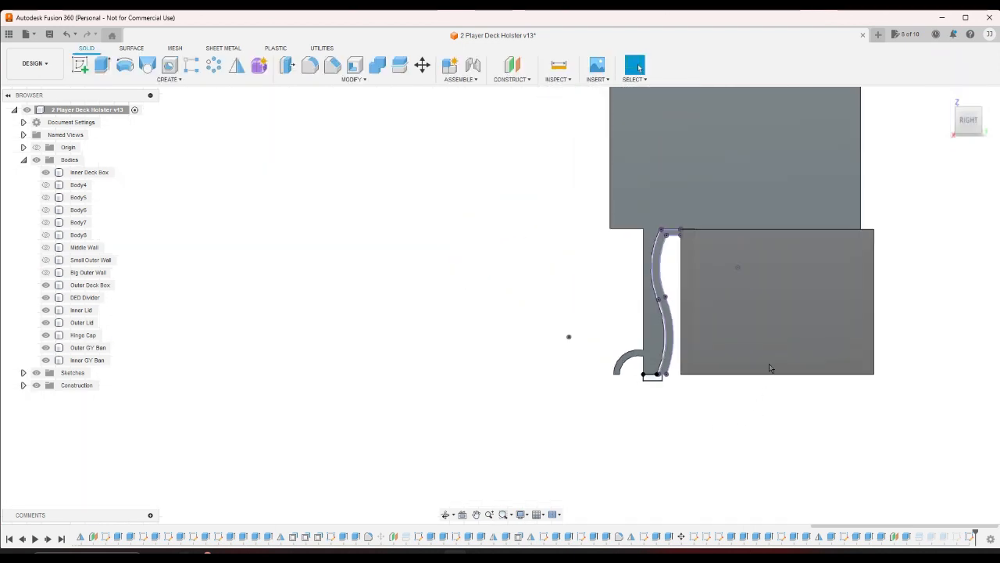
left_click(946, 99)
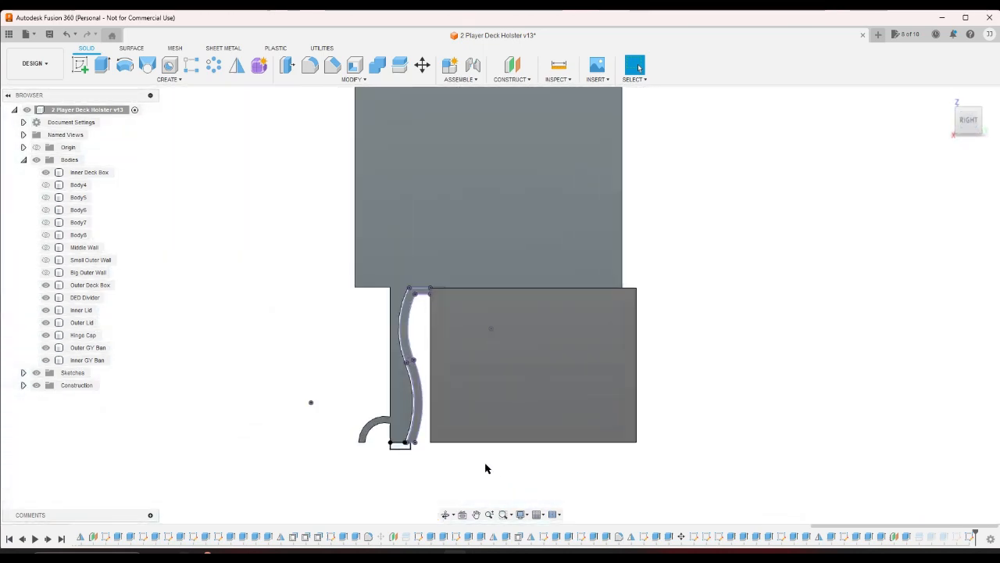
scroll(351, 289, "up", 3)
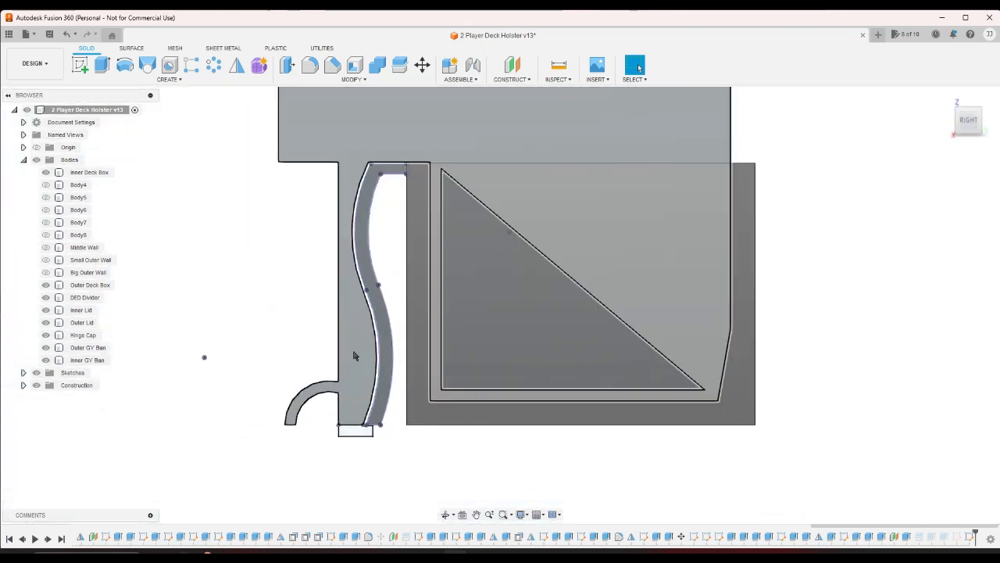
scroll(398, 458, "down", 3)
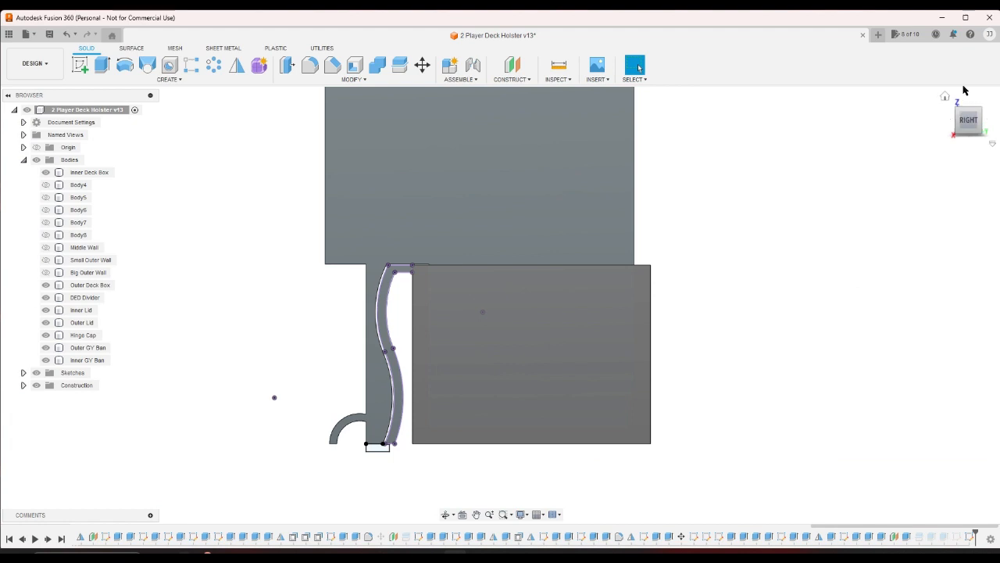
left_click(946, 99)
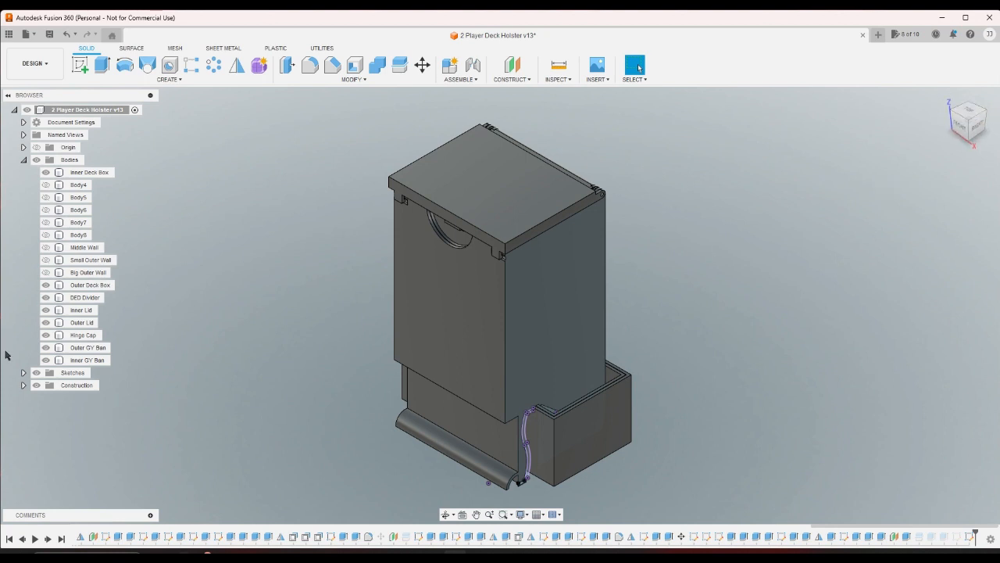
left_click(24, 385)
left_click(46, 435)
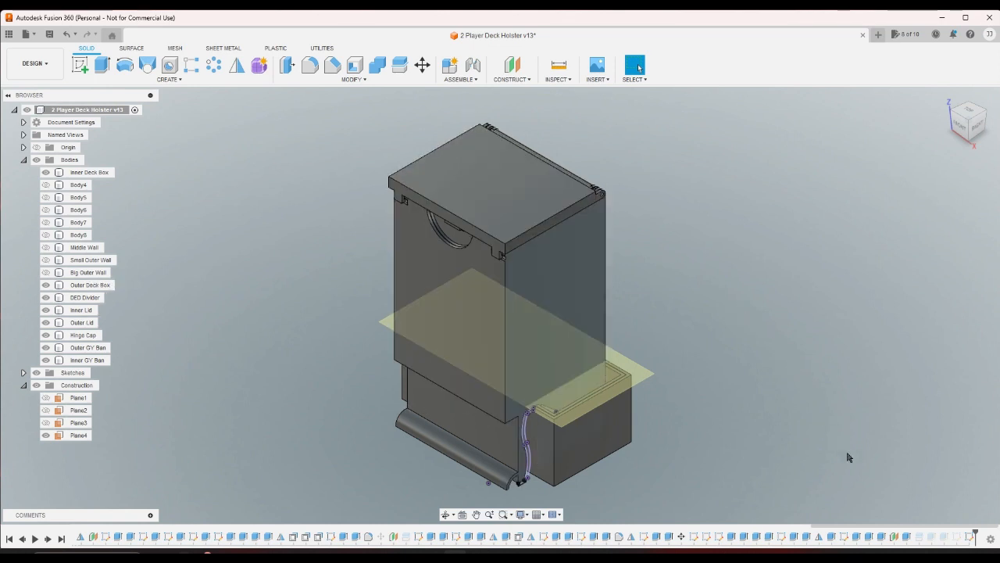
- Unsuppress the feature that splits the Outer Deck Box and show the Outer Deck Box (1) body
right_click(921, 539)
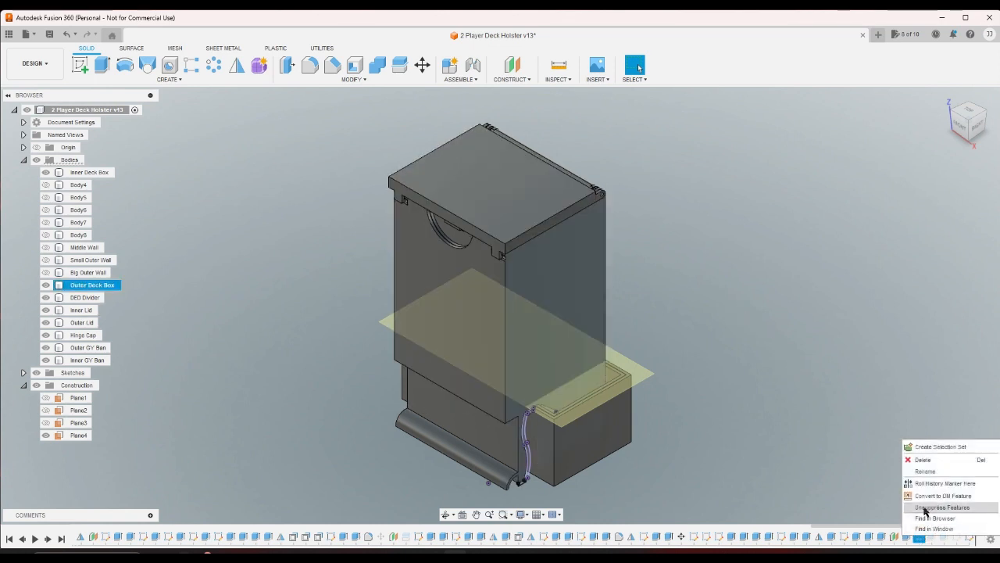
left_click(925, 509)
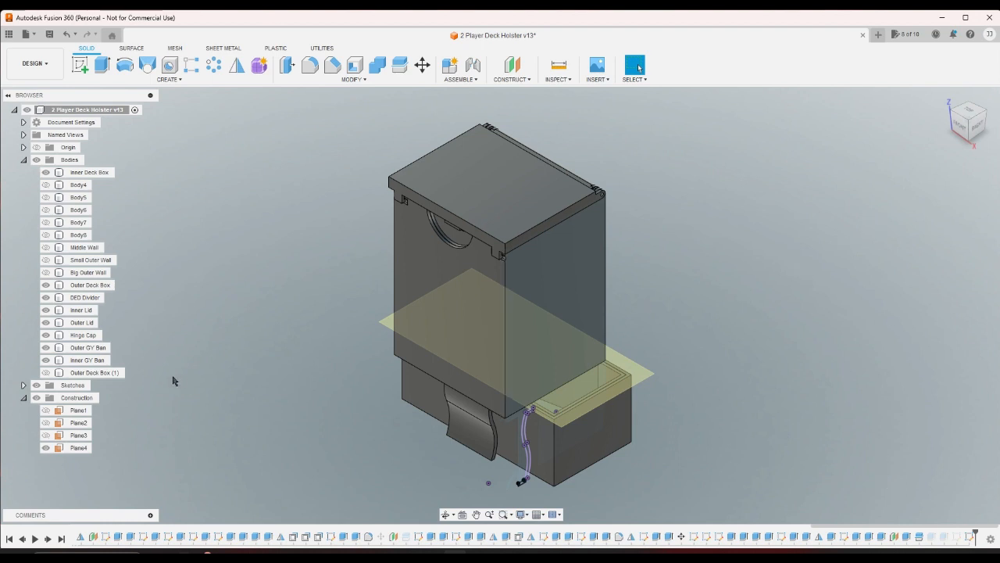
left_click(46, 372)
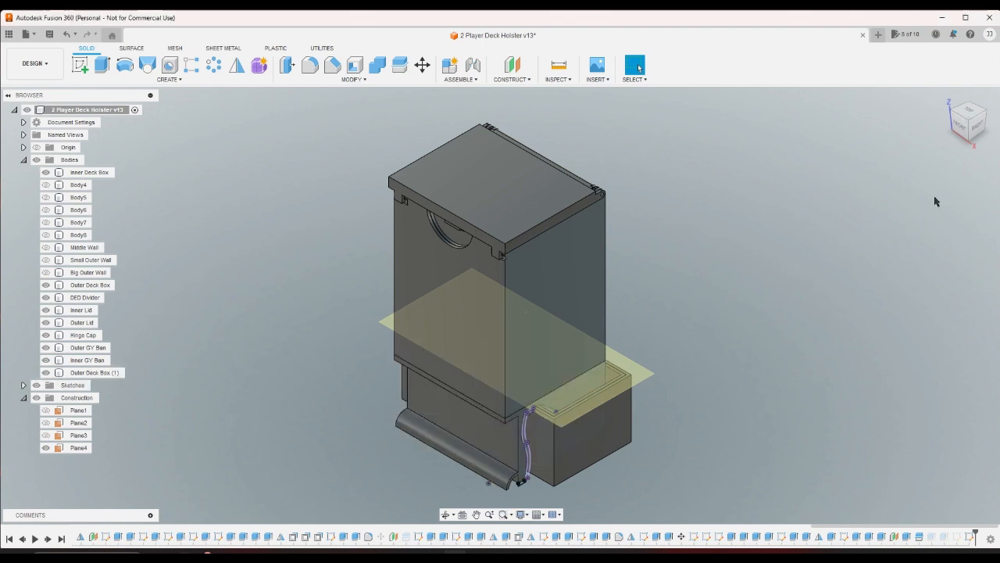
- Hide the upper Outer Deck Box body and examine the split-off lower section from the right and home views
left_click(976, 131)
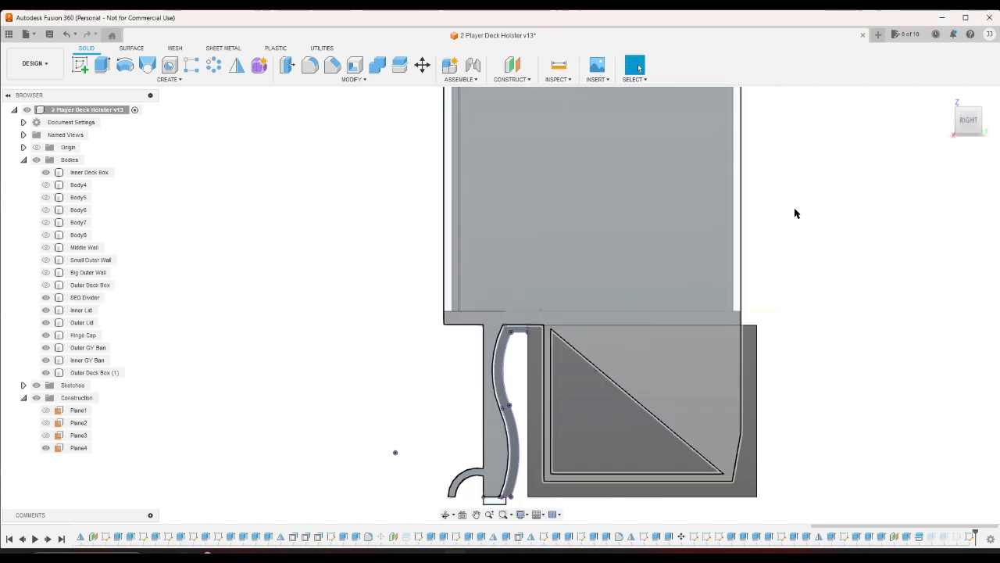
left_click(947, 98)
scroll(625, 381, "up", 4)
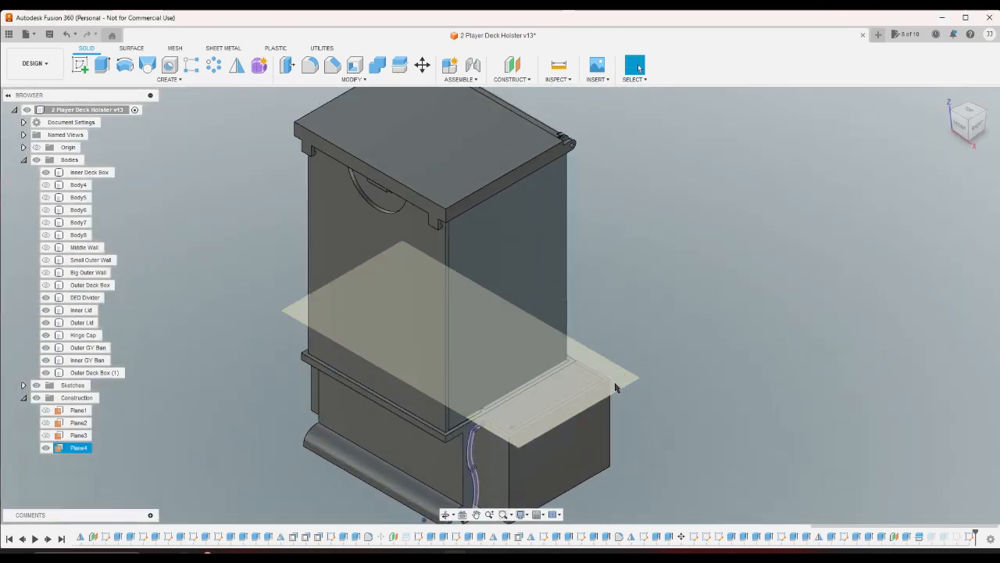
scroll(520, 401, "down", 2)
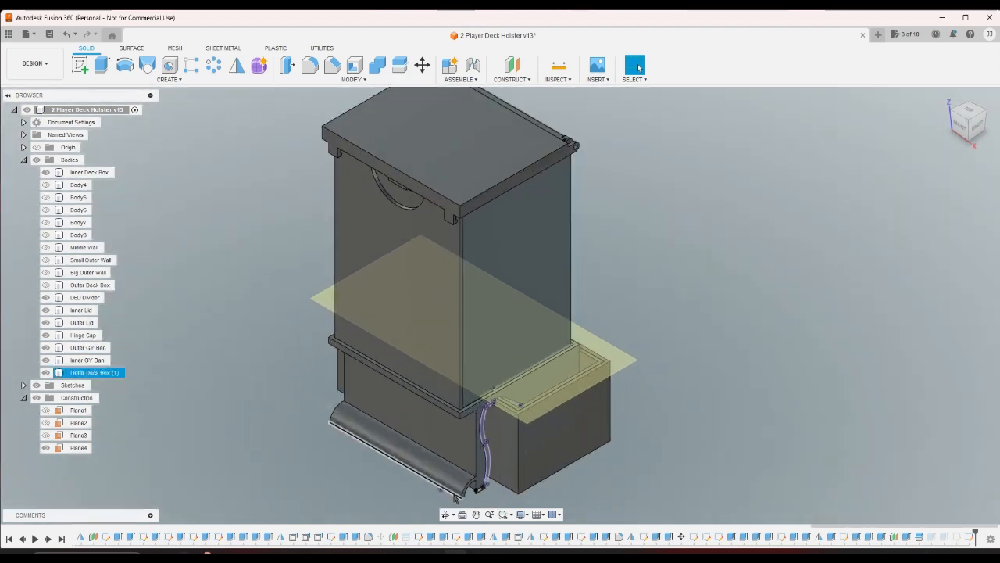
scroll(344, 348, "up", 3)
left_click(500, 458)
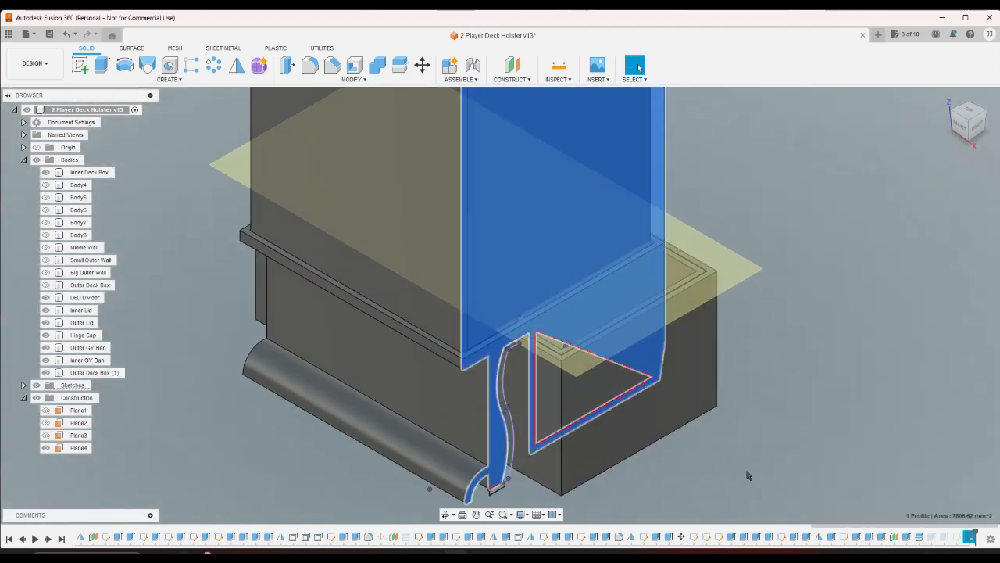
left_click(747, 475)
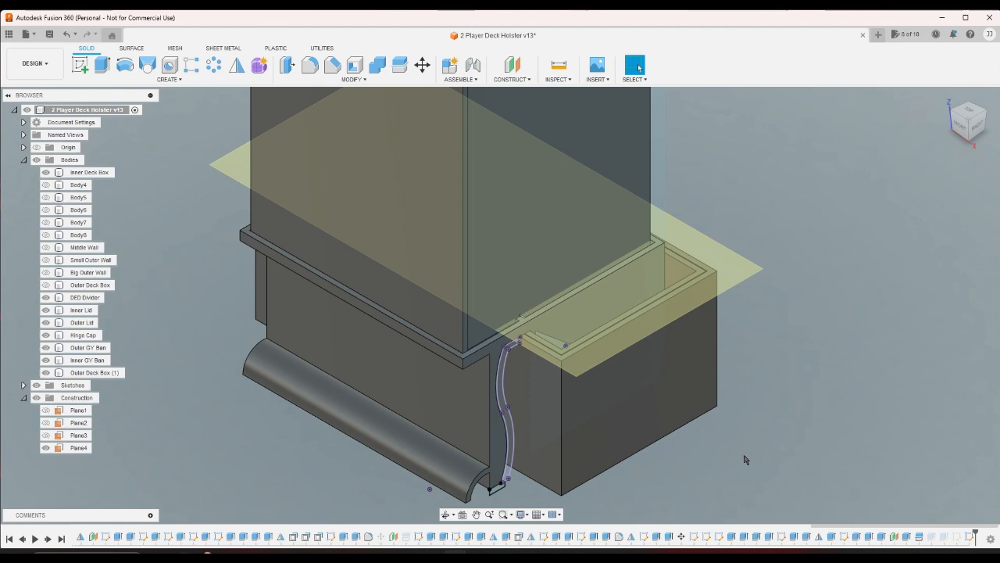
- Set up a mesh export of Outer Deck Box (1) in 3MF format with Medium refinement and preview its mesh
left_click(105, 373)
right_click(106, 372)
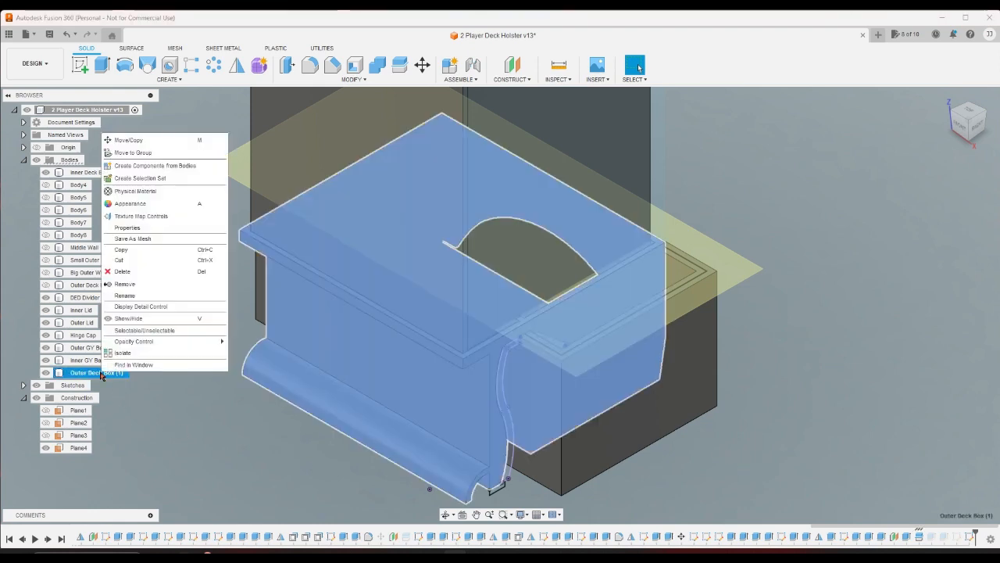
left_click(132, 238)
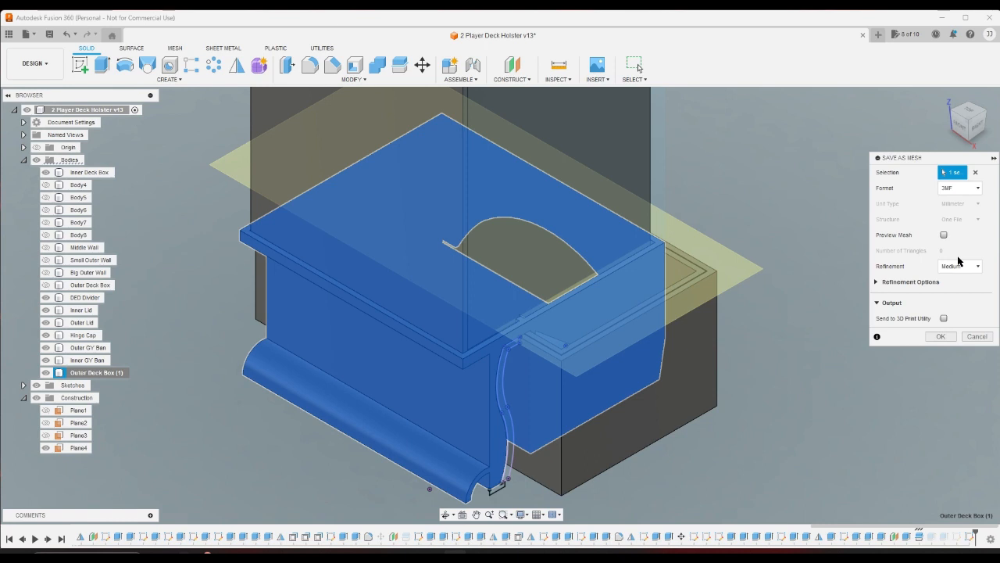
left_click(945, 236)
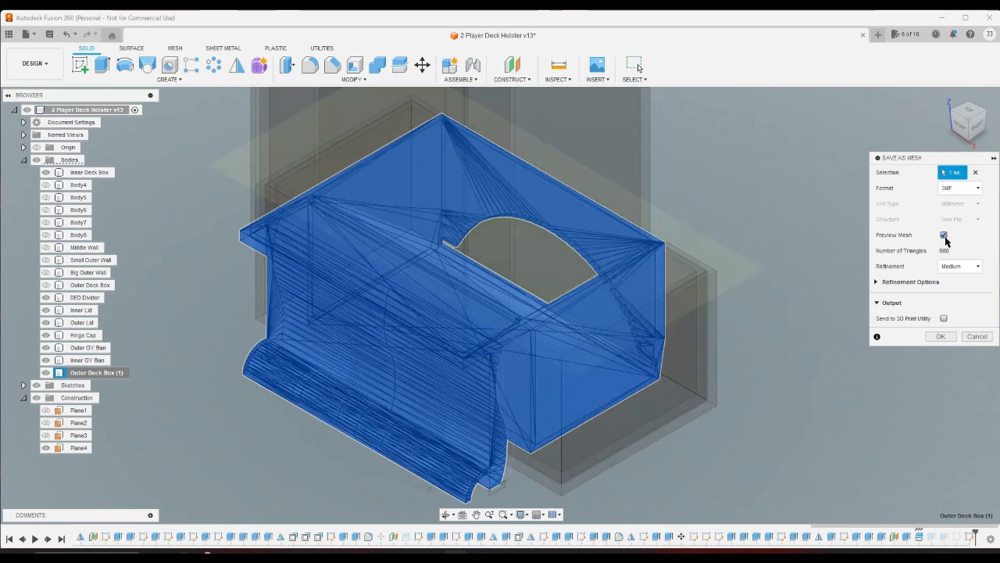
left_click(944, 235)
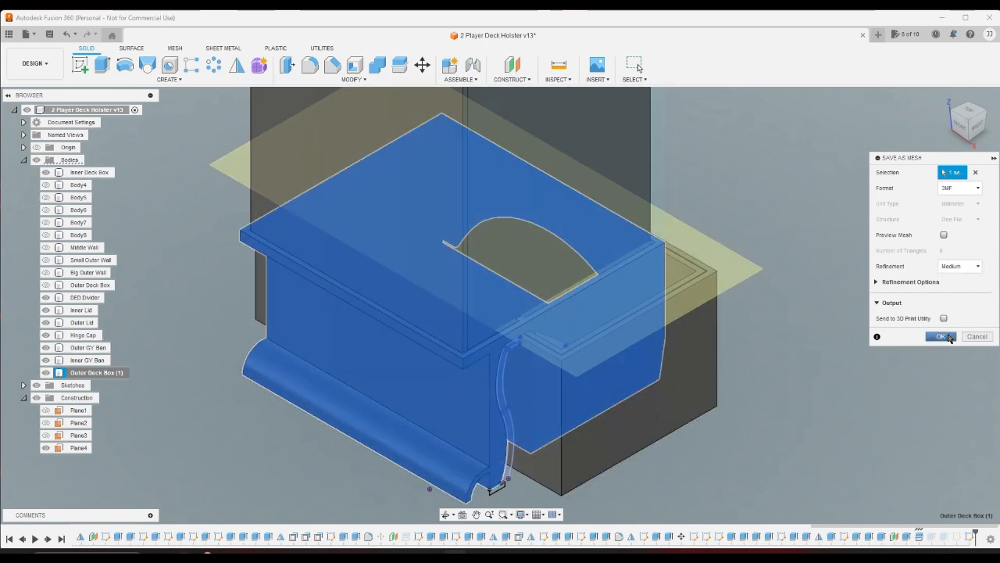
- Save the mesh to the computer in the 2 Player folder, replacing the existing Clip Test A.3mf
left_click(936, 336)
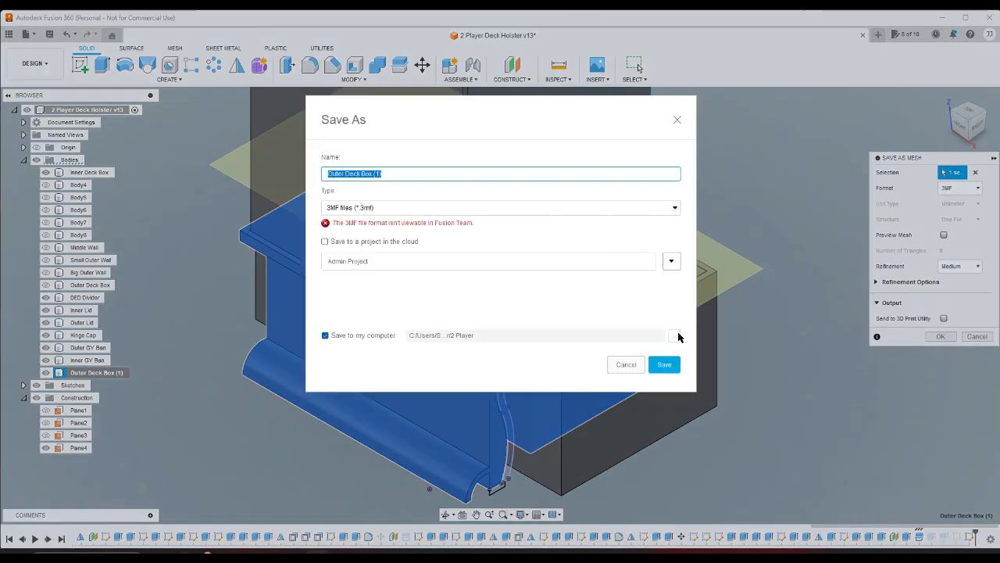
left_click(674, 336)
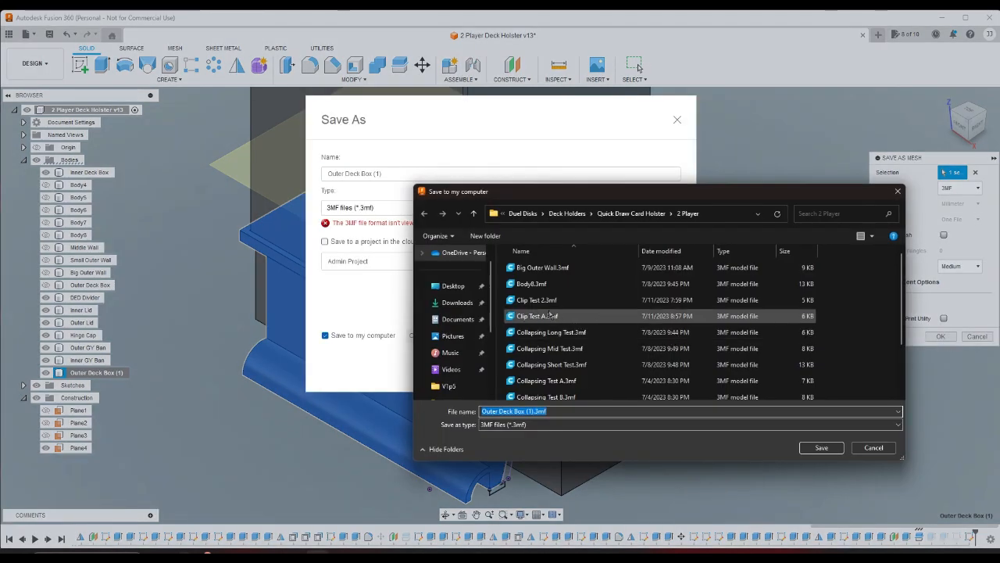
left_click(550, 314)
left_click(819, 447)
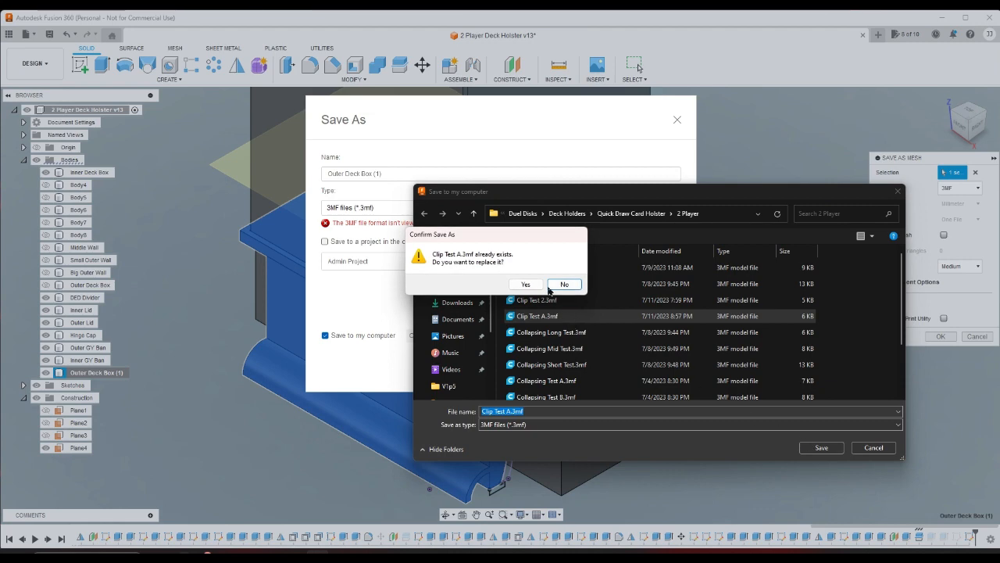
left_click(526, 284)
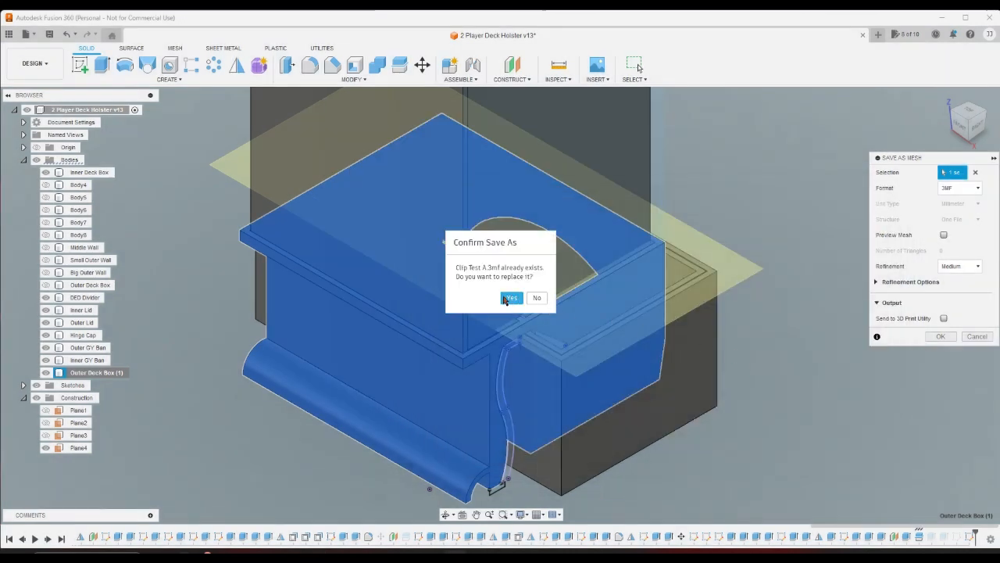
left_click(509, 298)
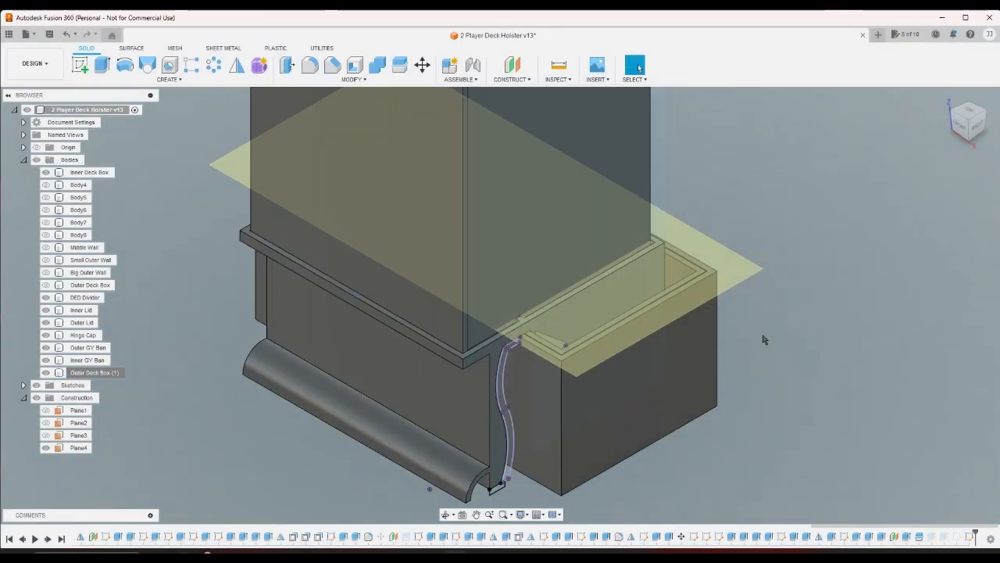
- Suppress the deck box split feature again and show the full Outer Deck Box body
left_click(978, 129)
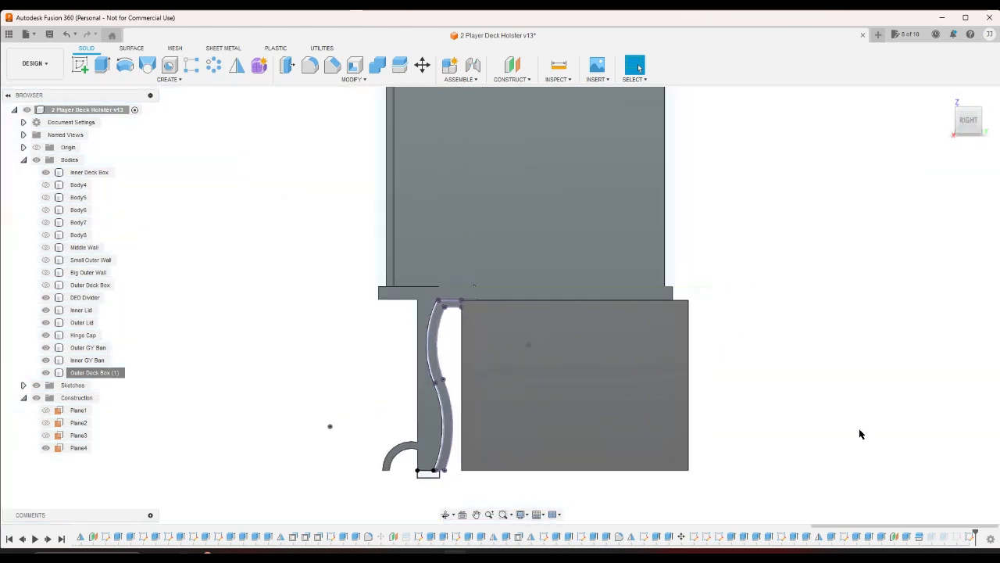
right_click(930, 536)
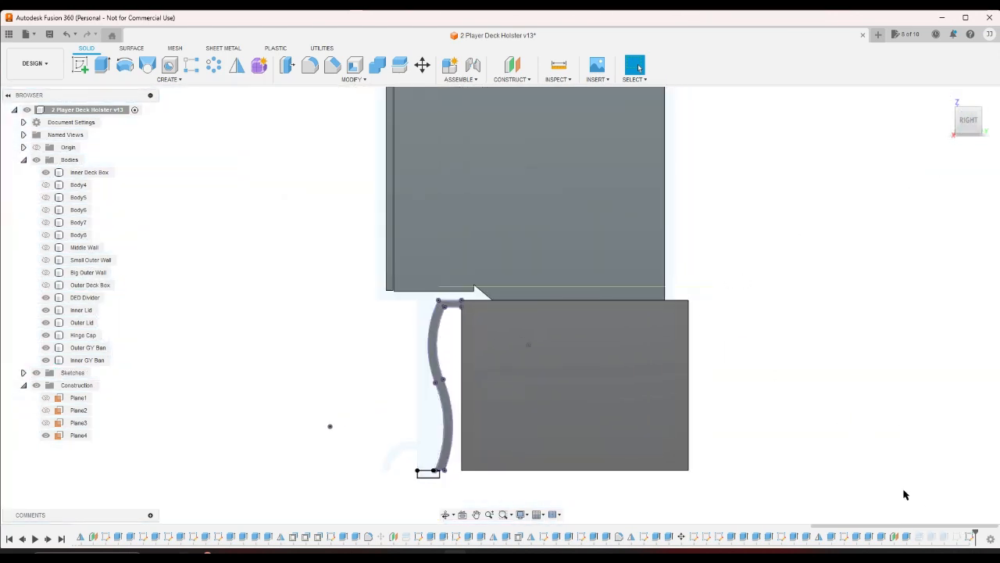
left_click(927, 512)
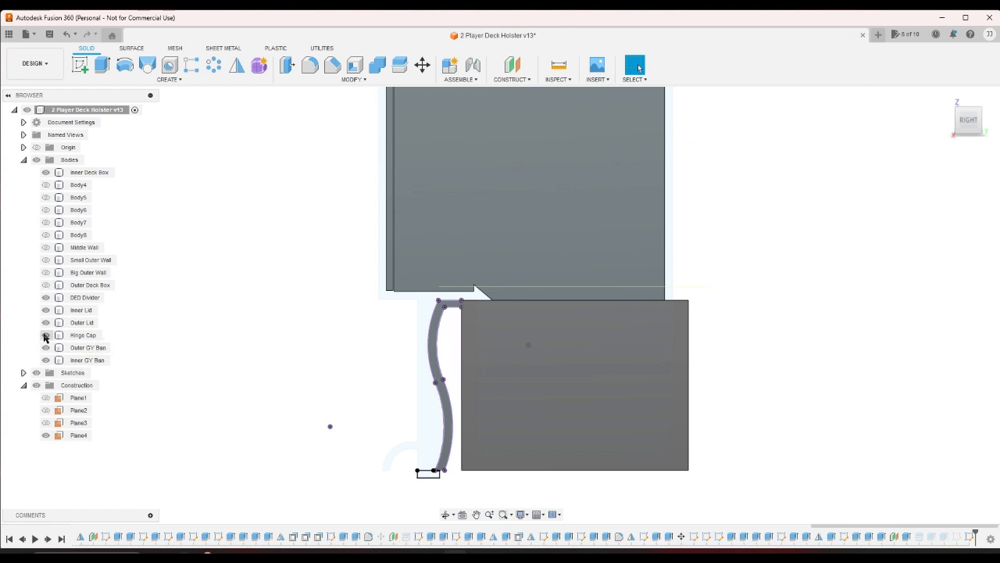
left_click(45, 285)
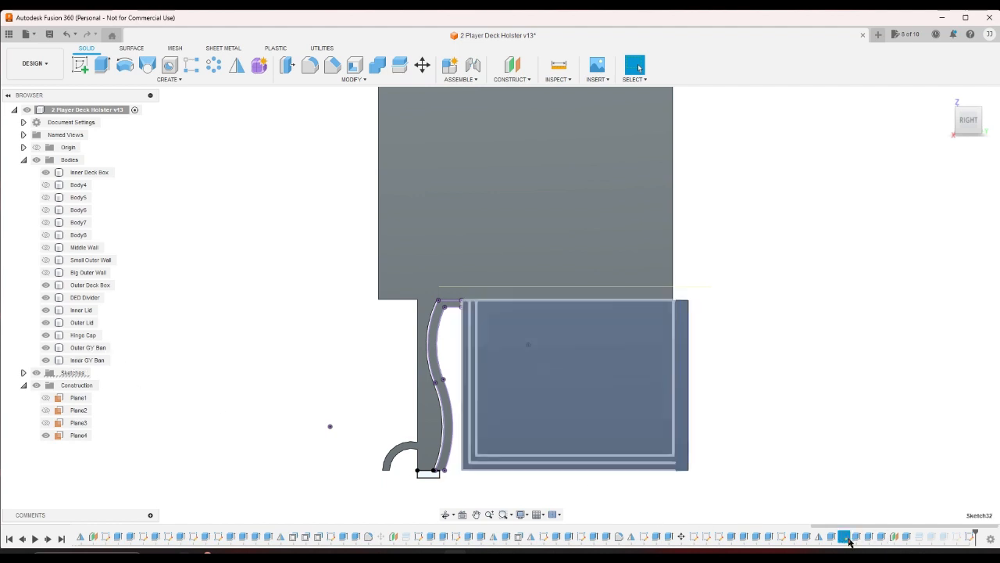
- Edit the curved slide profile sketch and draw a rectangle about 3.3 mm high upward from the base line across the curved walls
double_click(781, 539)
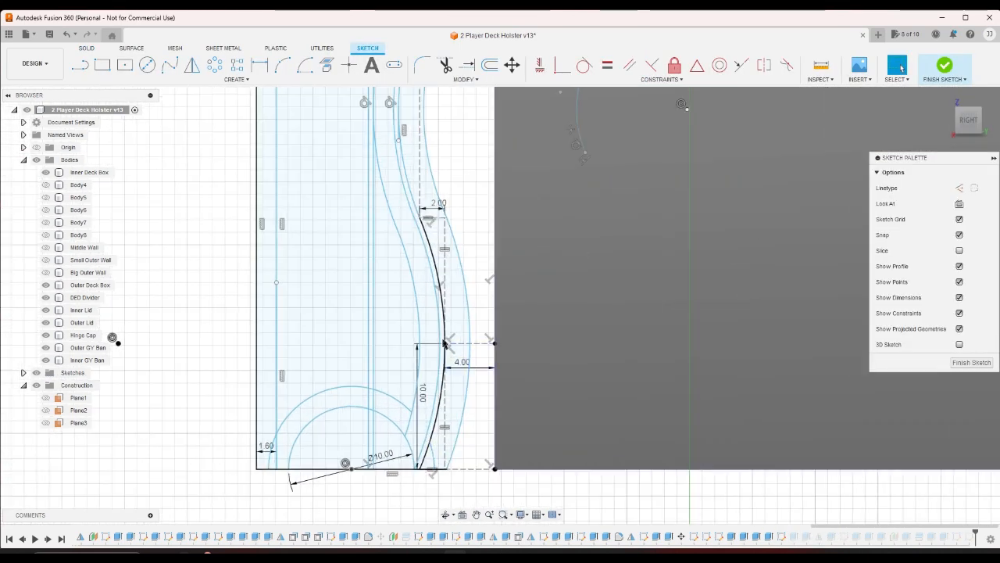
left_click(102, 66)
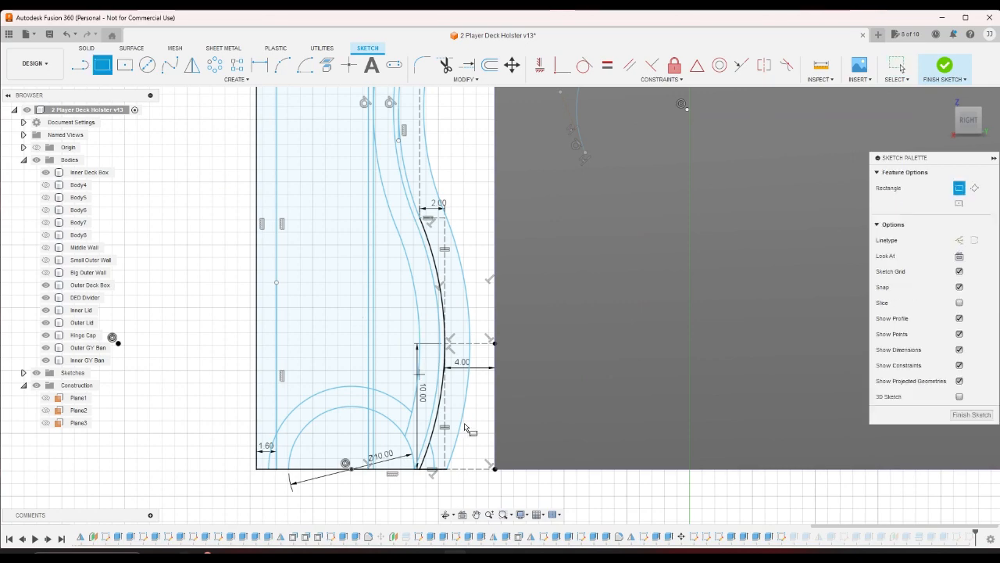
scroll(395, 383, "down", 4)
scroll(358, 445, "up", 5)
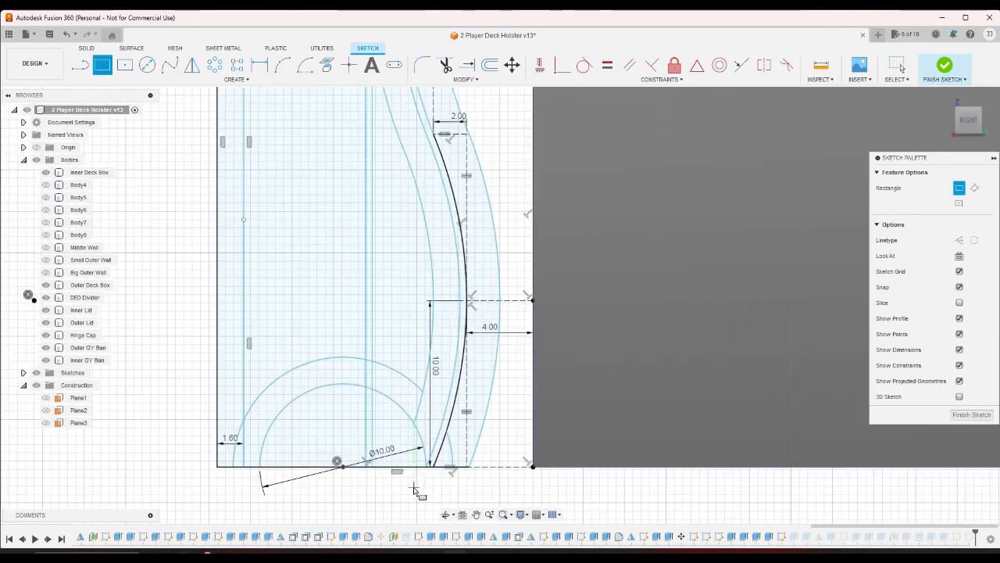
left_click(341, 455)
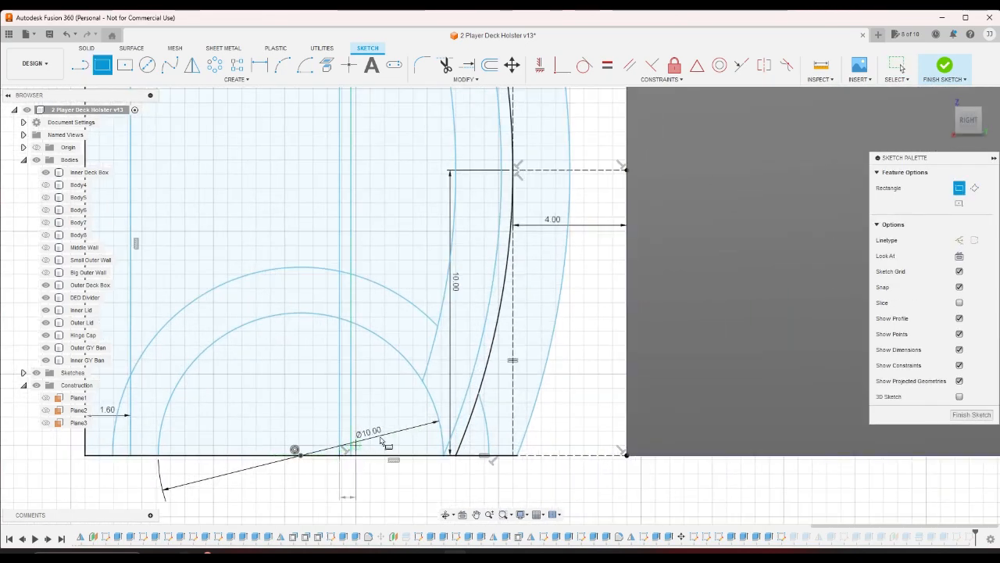
left_click(524, 365)
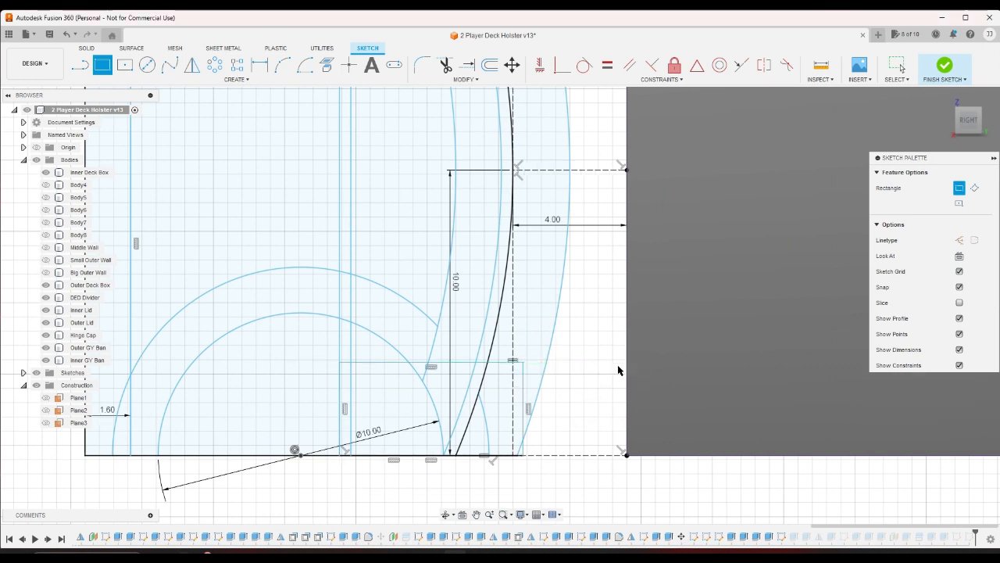
key("Escape")
- Set the new rectangle's height to 1.6 mm
left_click(259, 65)
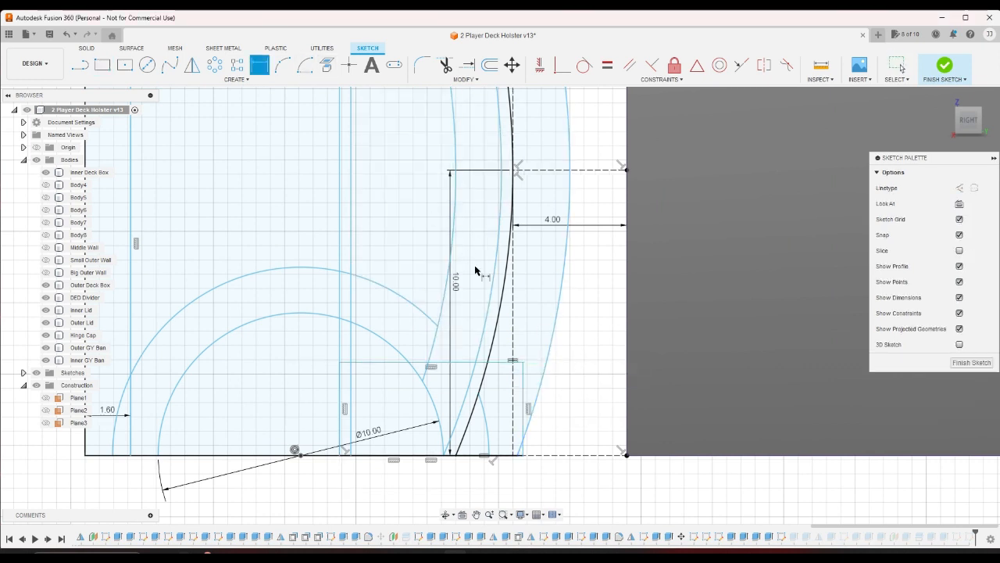
left_click(521, 376)
left_click(559, 401)
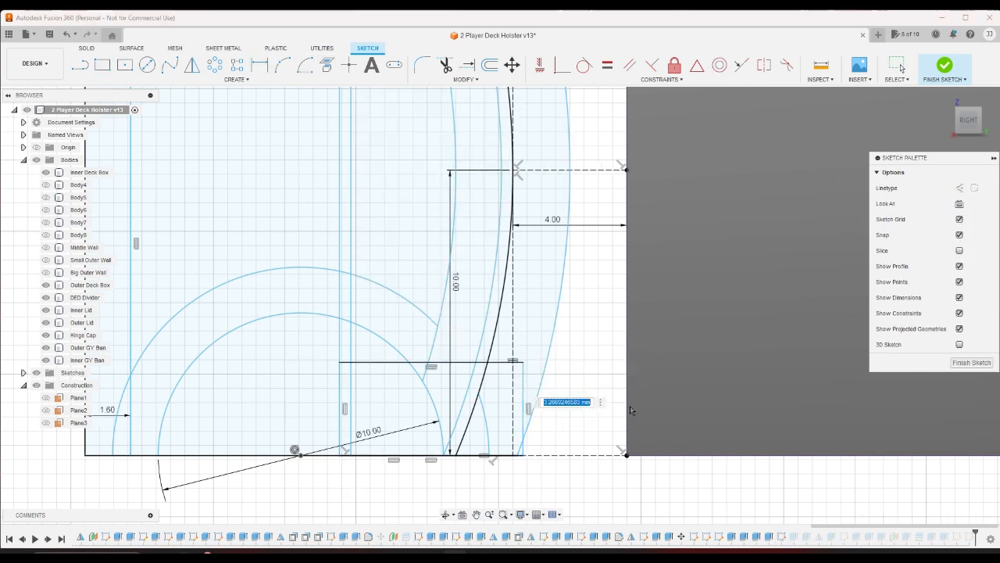
type("1.6")
key("Return")
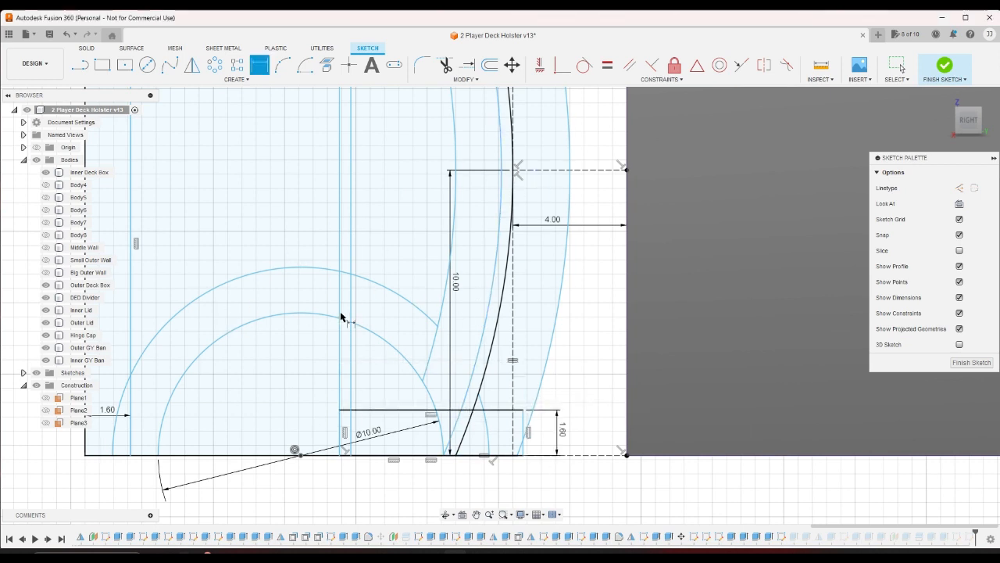
- Move the stop rectangle's outer edge inward until it sits just inside the dashed vertical construction line
right_click(486, 507)
left_click(441, 501)
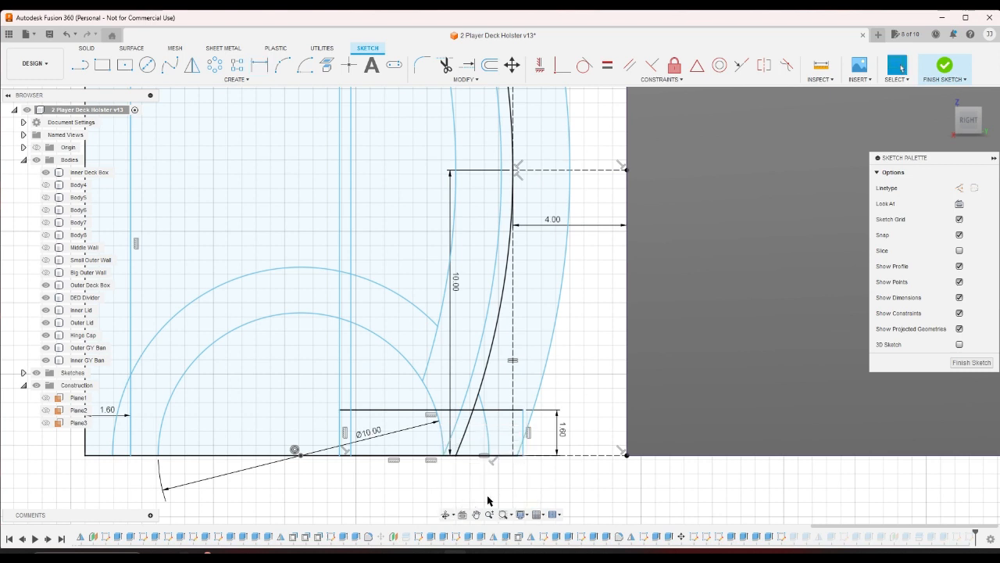
left_click(490, 433)
key("Delete")
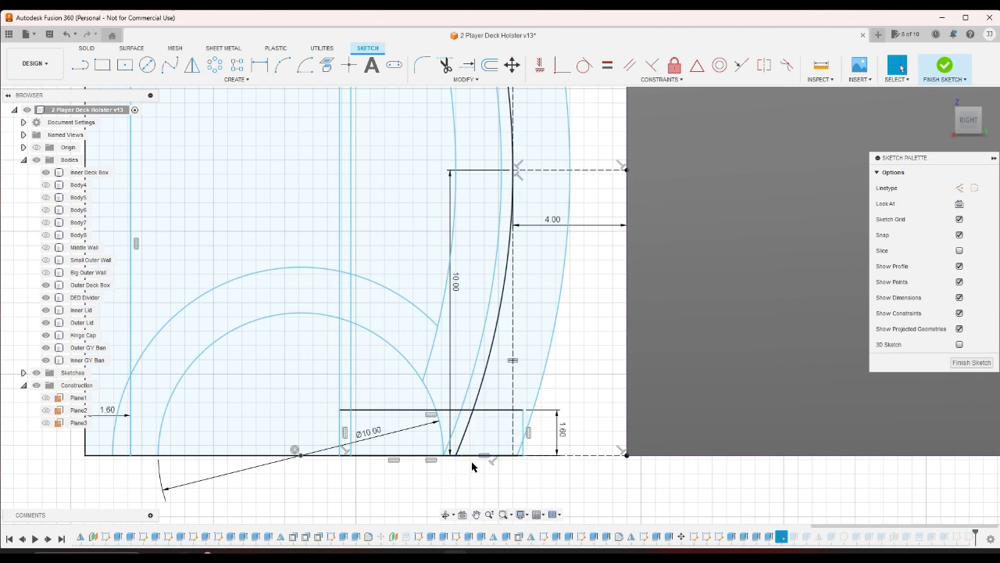
left_click_drag(522, 426, 512, 426)
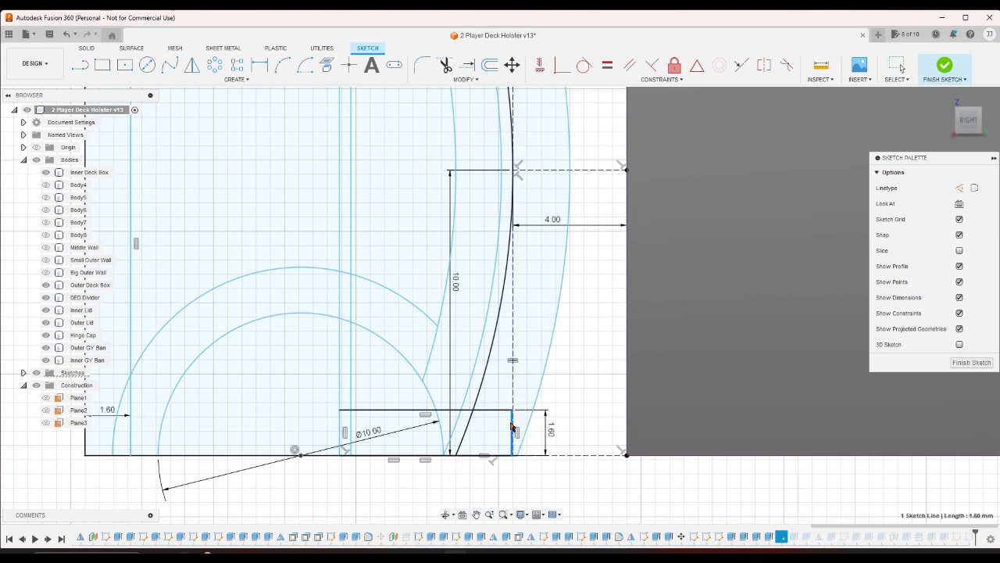
left_click(511, 486)
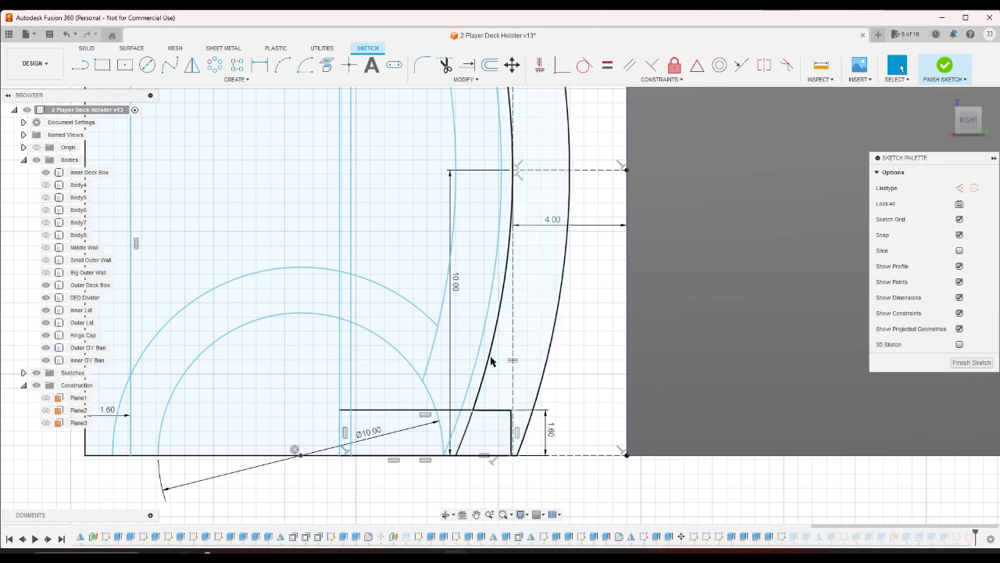
- Draw a 0.10 mm vertical construction line upward from the stop rectangle's upper outer corner
left_click(349, 64)
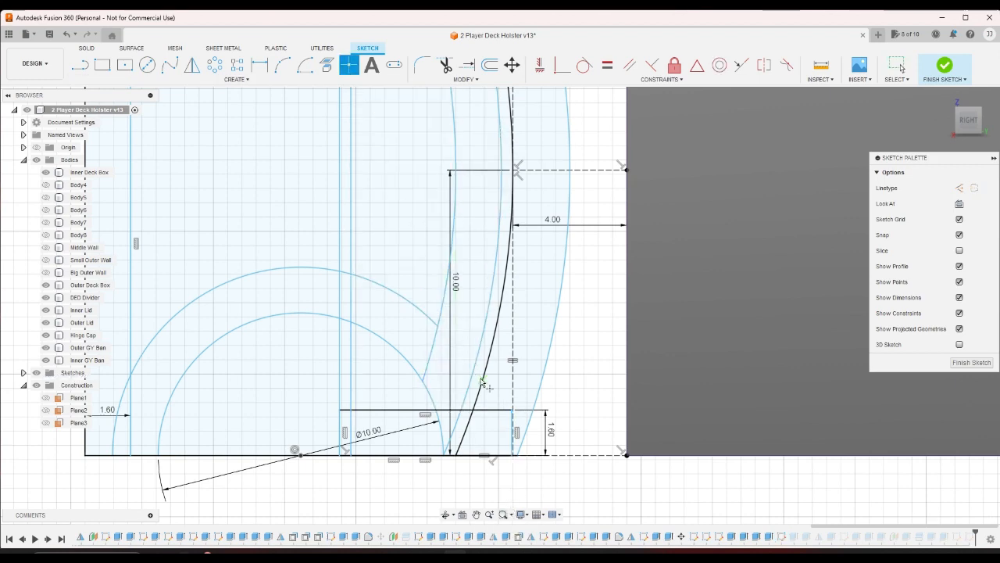
scroll(481, 382, "up", 3)
key("l")
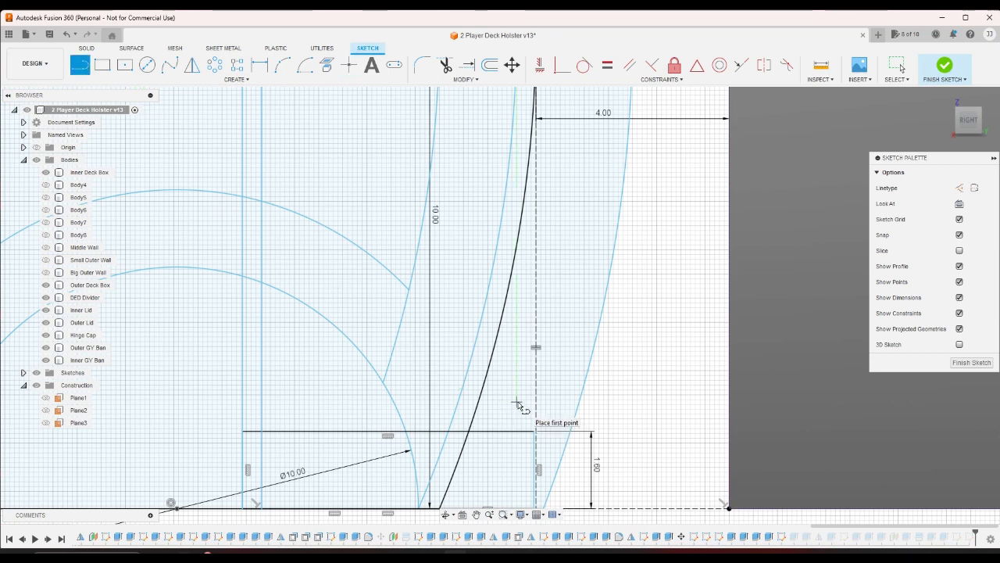
key("x")
left_click(532, 431)
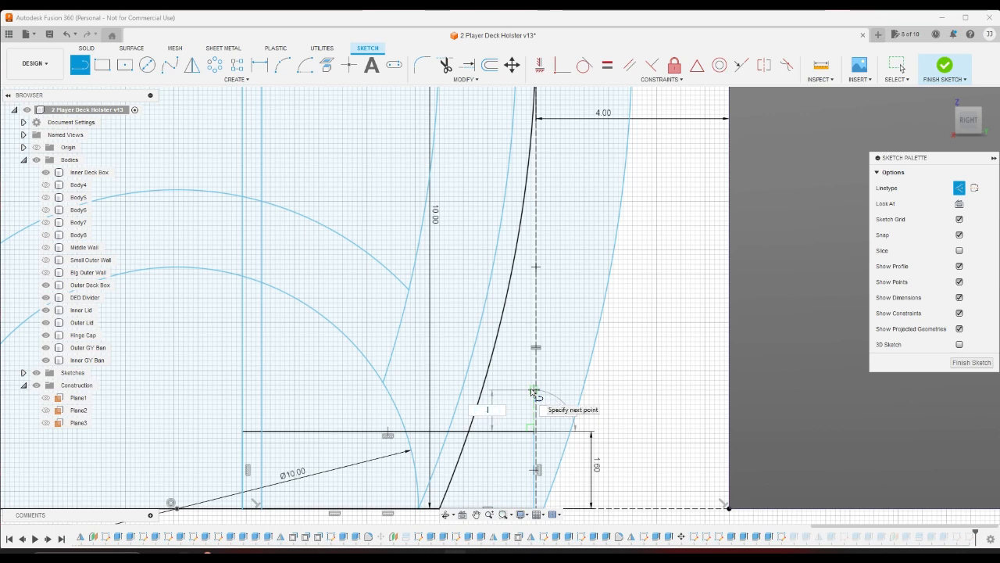
key("Escape")
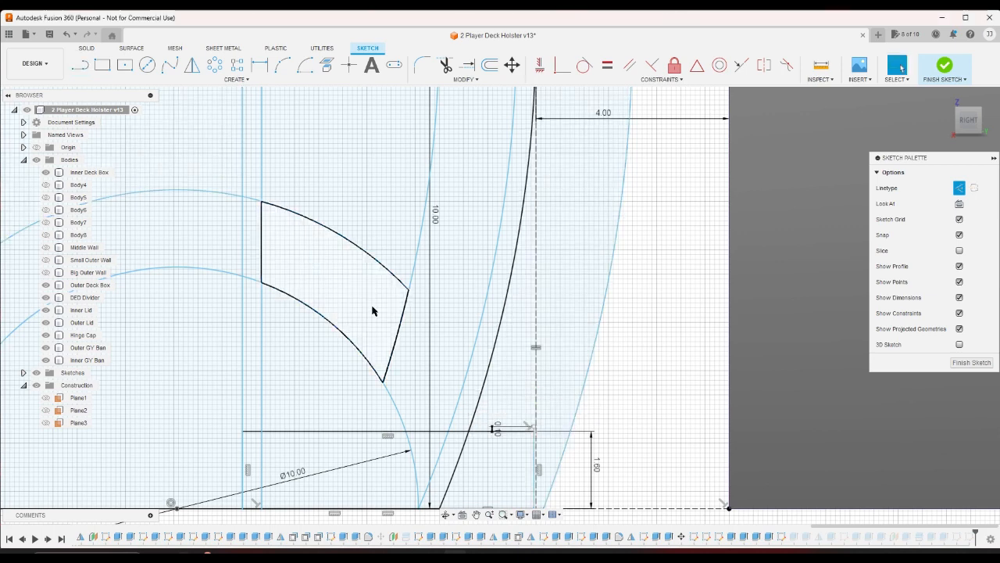
- Draw a horizontal construction line from the top of the 0.10 mm line across to the rectangle's inner side
key("l")
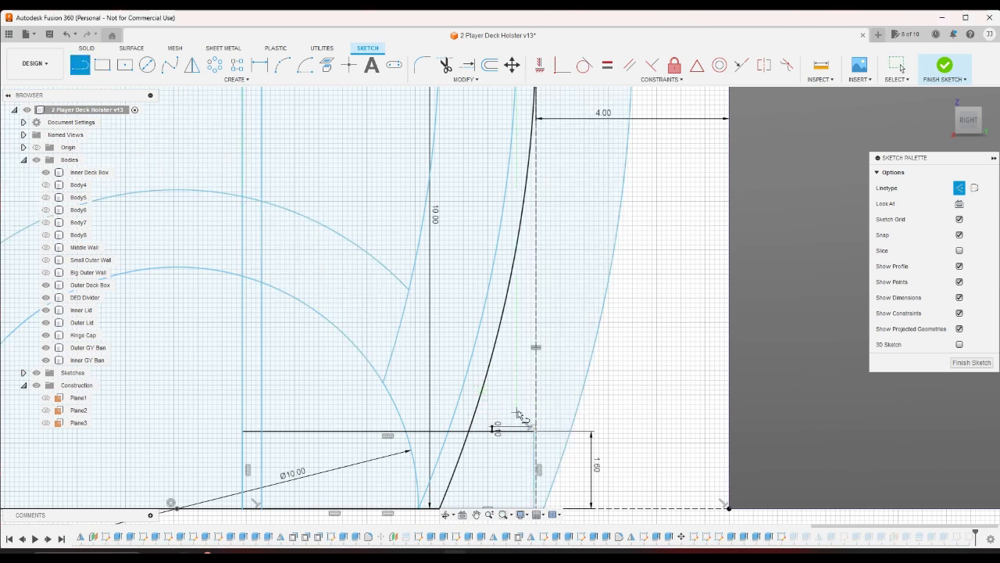
left_click(531, 427)
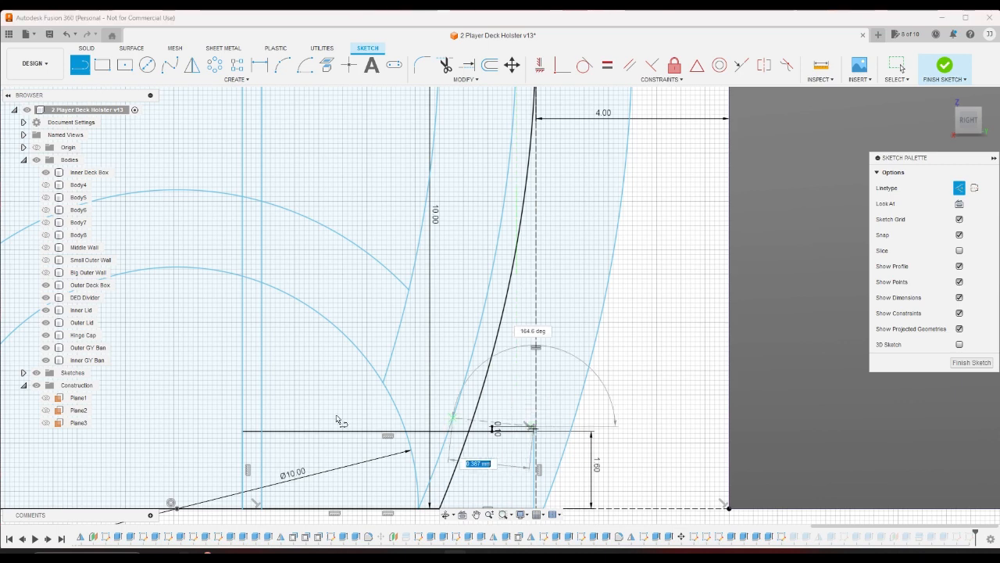
double_click(249, 425)
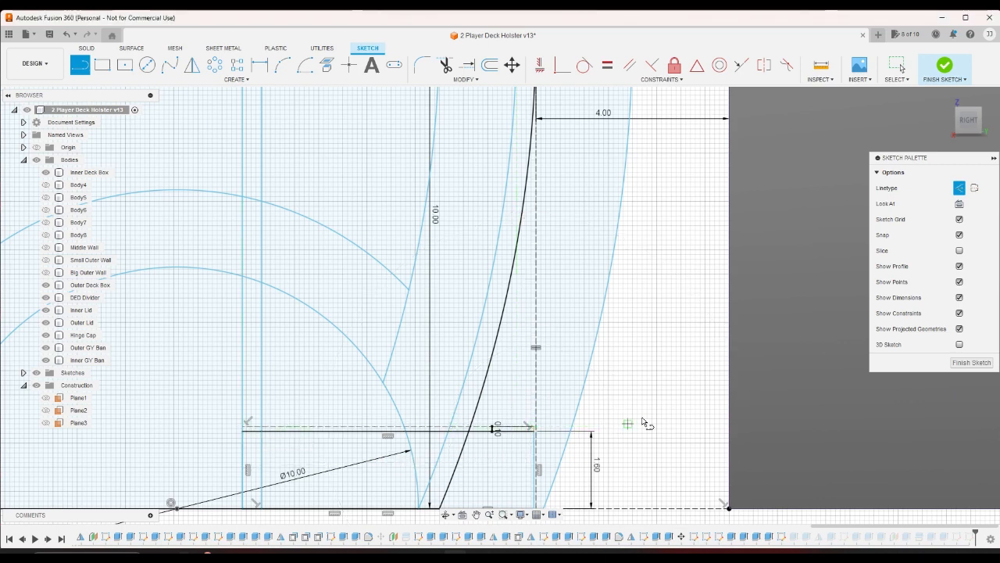
key("Escape")
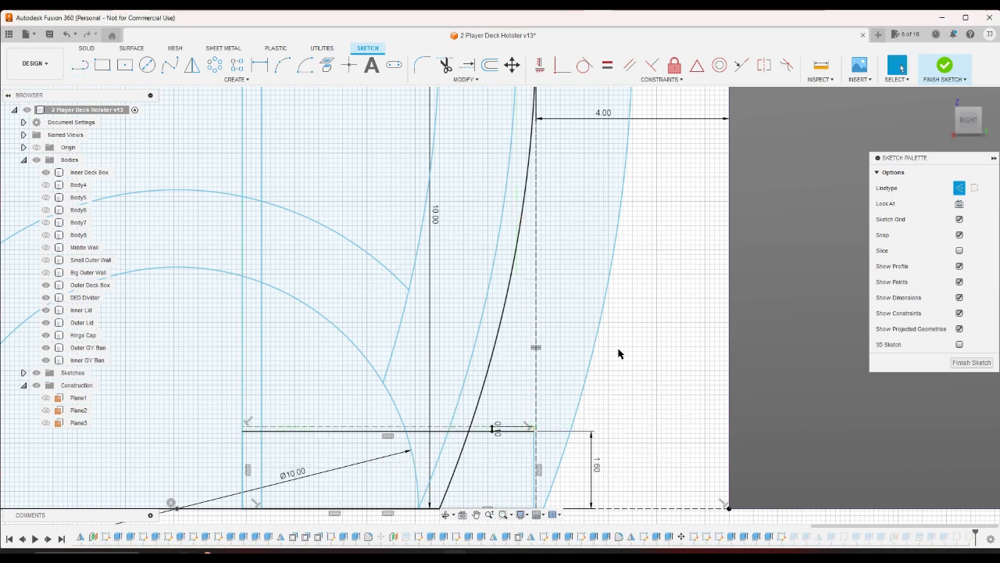
- Place a sketch point where the horizontal construction line crosses the inner curve of the slide gap
left_click(355, 67)
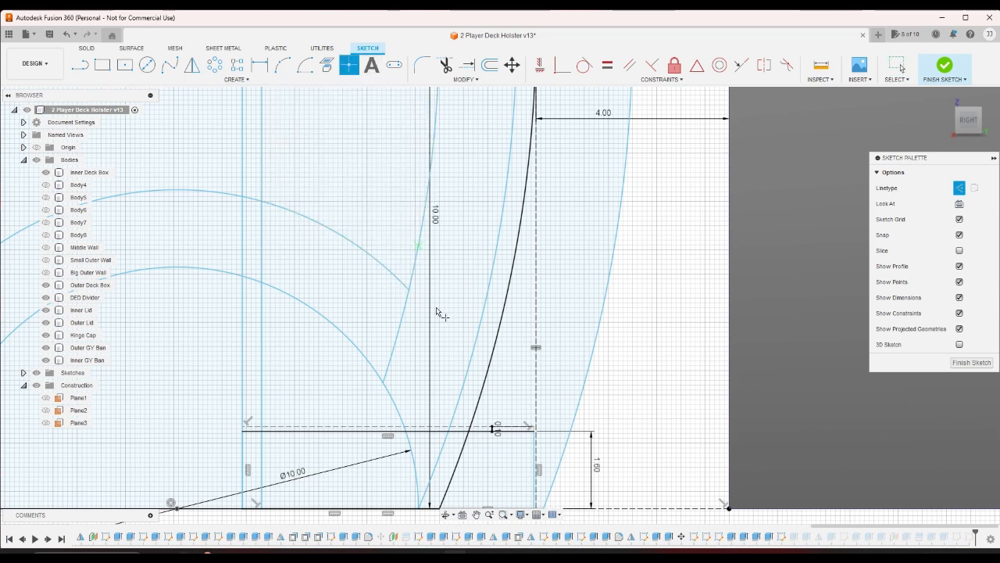
left_click(449, 427)
right_click(629, 395)
left_click(658, 395)
- Try dimensioning the new point 1 mm from the rectangle's outer edge, and undo the value
left_click(260, 66)
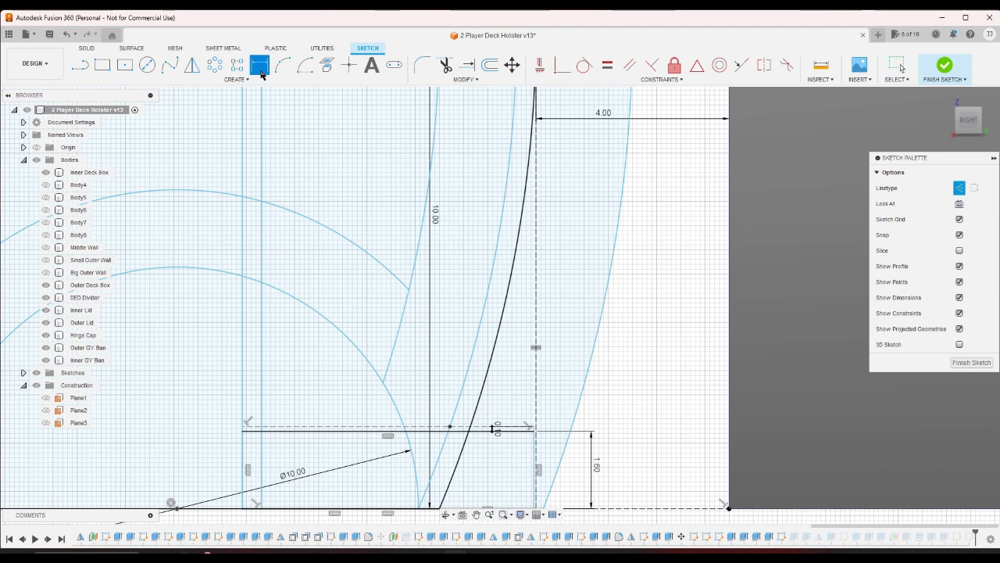
left_click(450, 427)
left_click(534, 449)
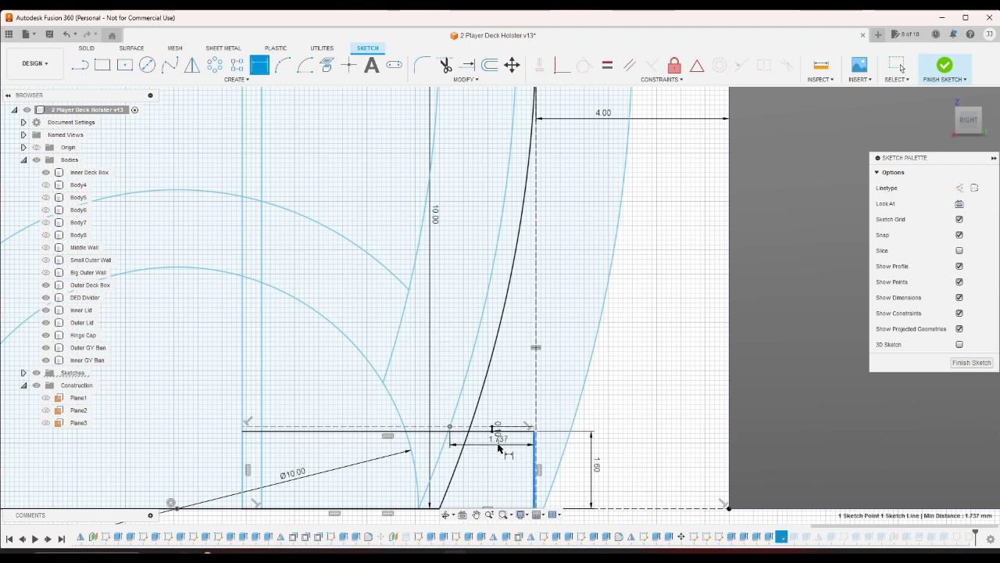
left_click(501, 442)
type("1")
key("Return")
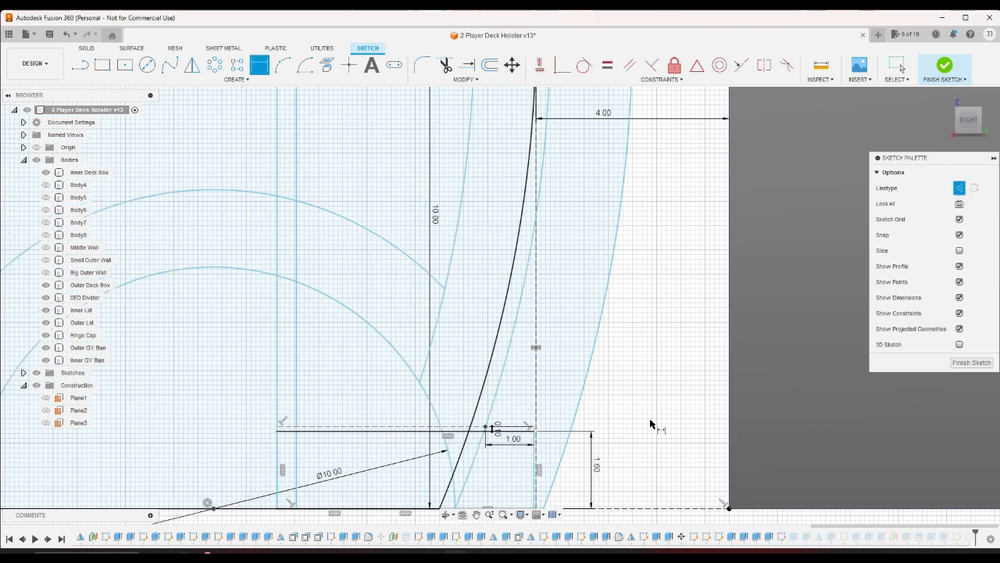
scroll(650, 425, "down", 10)
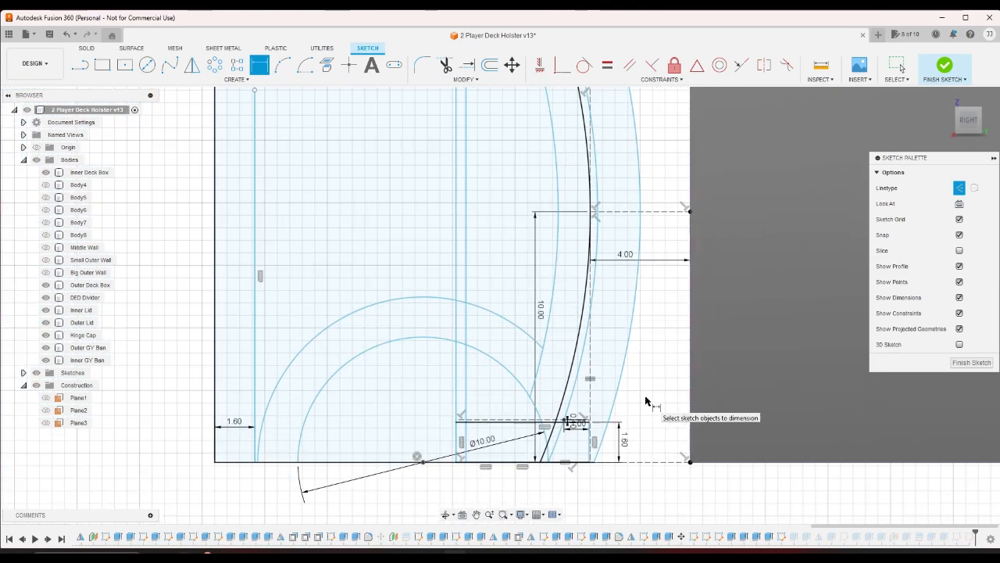
scroll(636, 419, "up", 3)
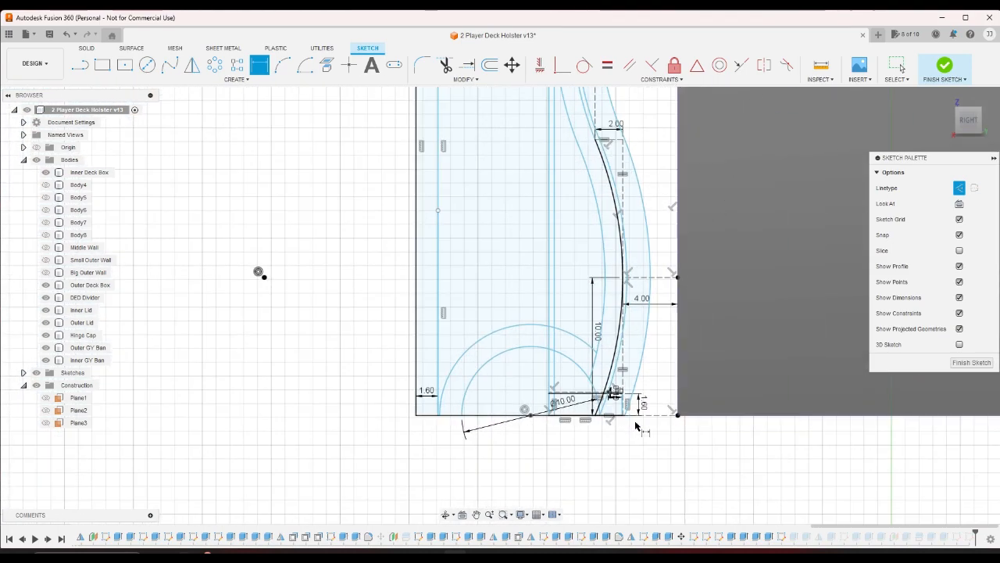
key("Escape")
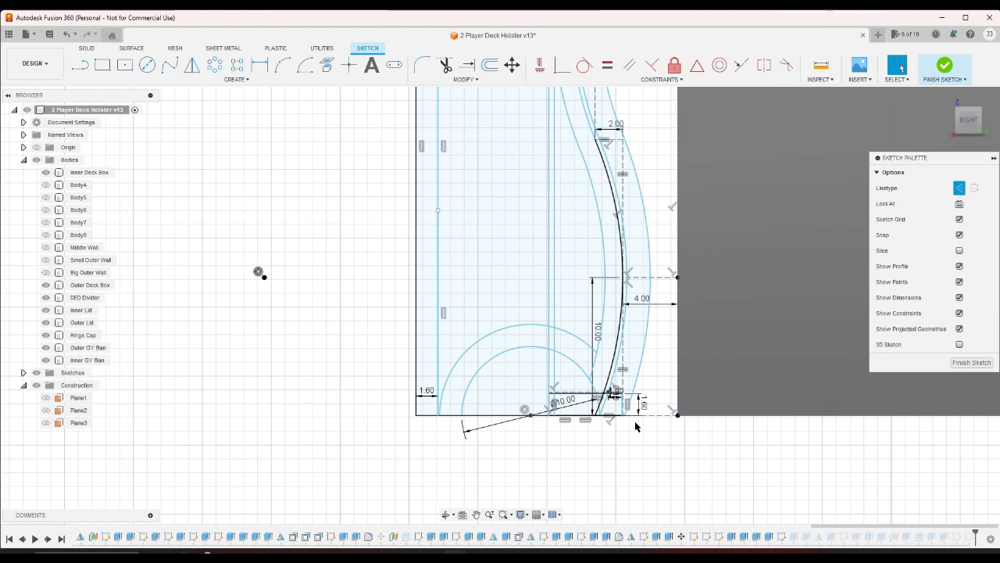
key("ctrl+z")
- Delete the stop rectangle's outer vertical edge
scroll(635, 426, "up", 8)
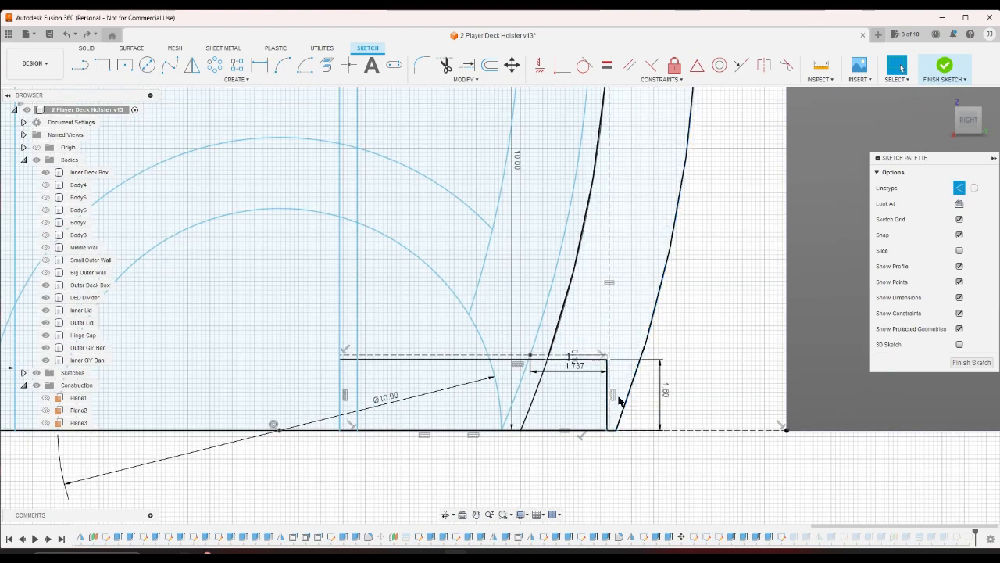
mouse_move(603, 387)
left_mouse_down()
mouse_move(565, 384)
mouse_move(578, 383)
left_mouse_up()
key("ctrl+z")
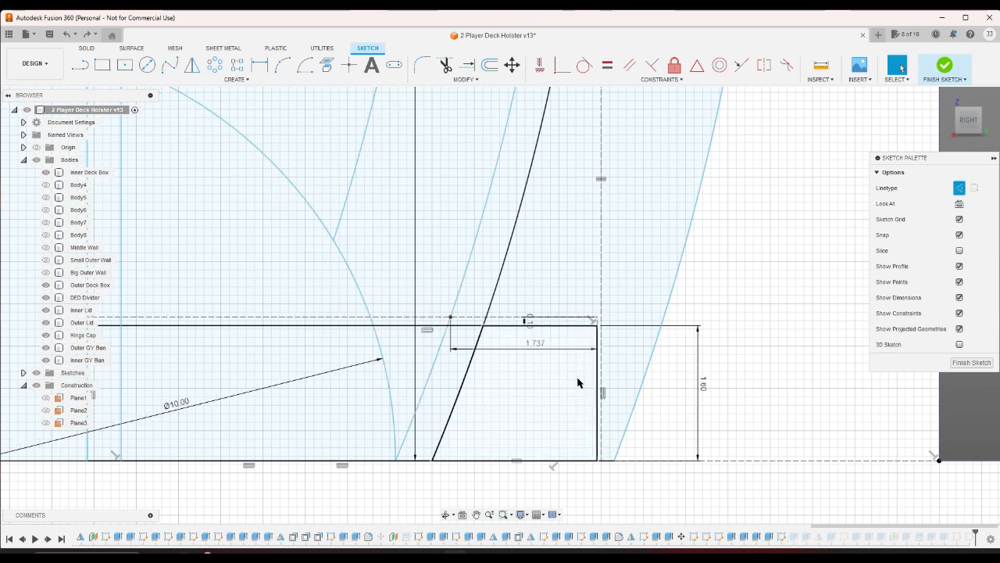
left_click(598, 378)
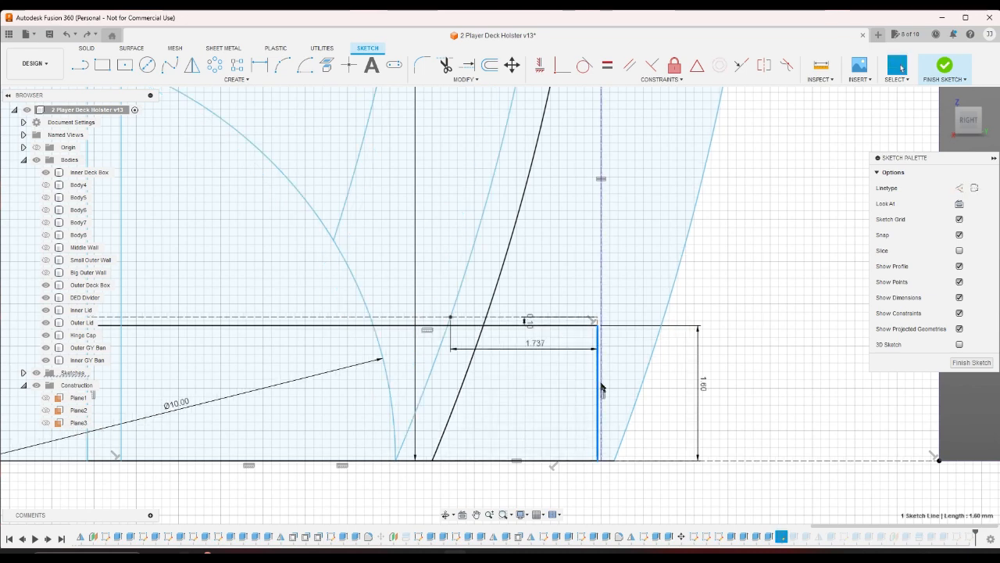
key("Delete")
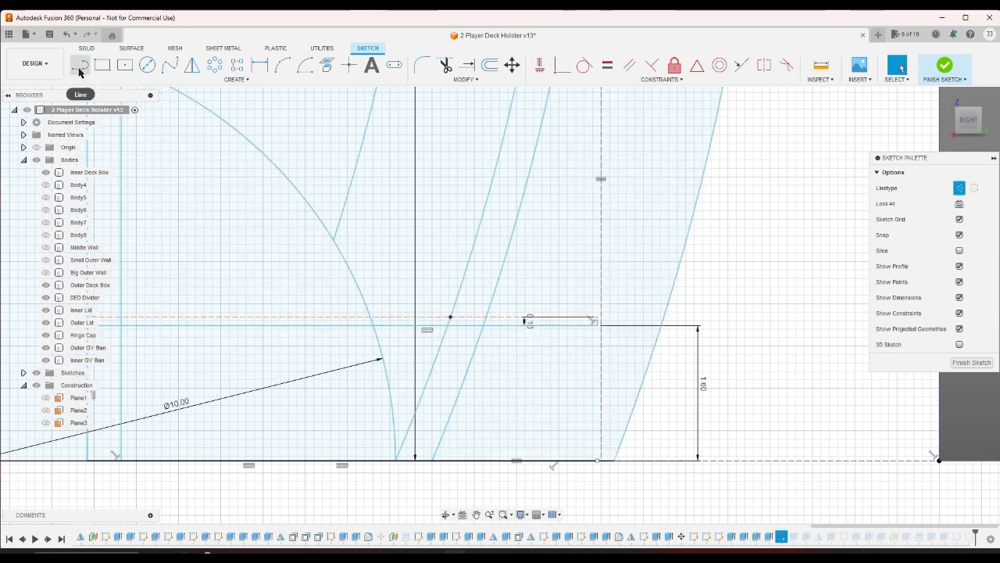
- Draw a 1 mm horizontal construction line outward from the point on the inner curve
key("l")
left_click(451, 318)
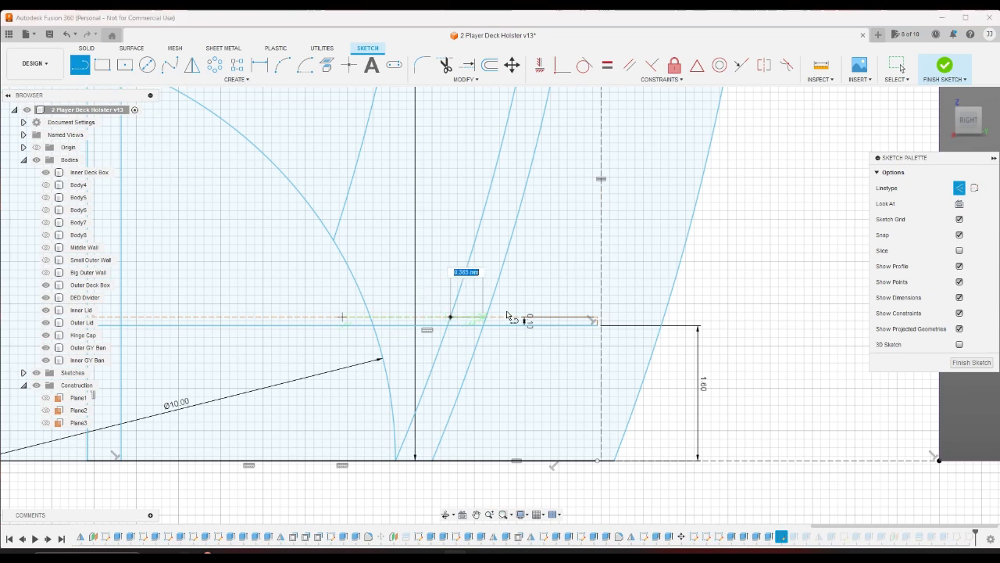
type("1")
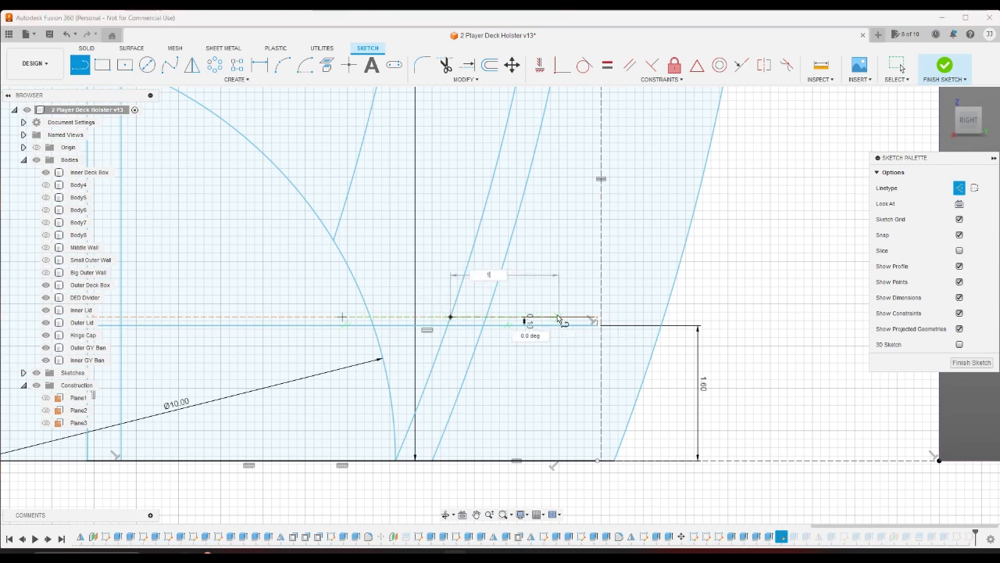
key("Return")
key("Escape")
- Draw a vertical line from the rectangle's top edge below the 1 mm line's end down to the base line
left_click(80, 66)
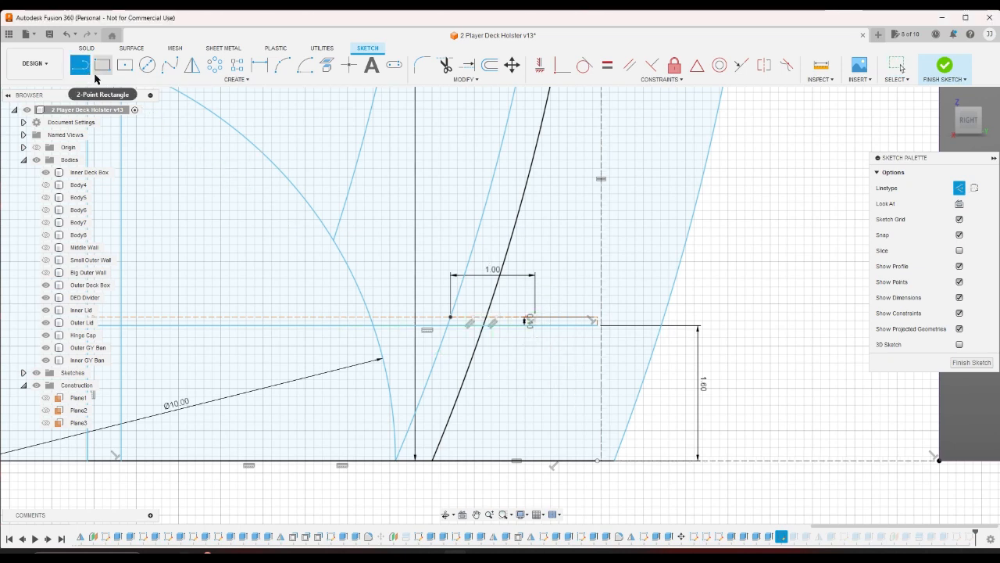
left_click(532, 321)
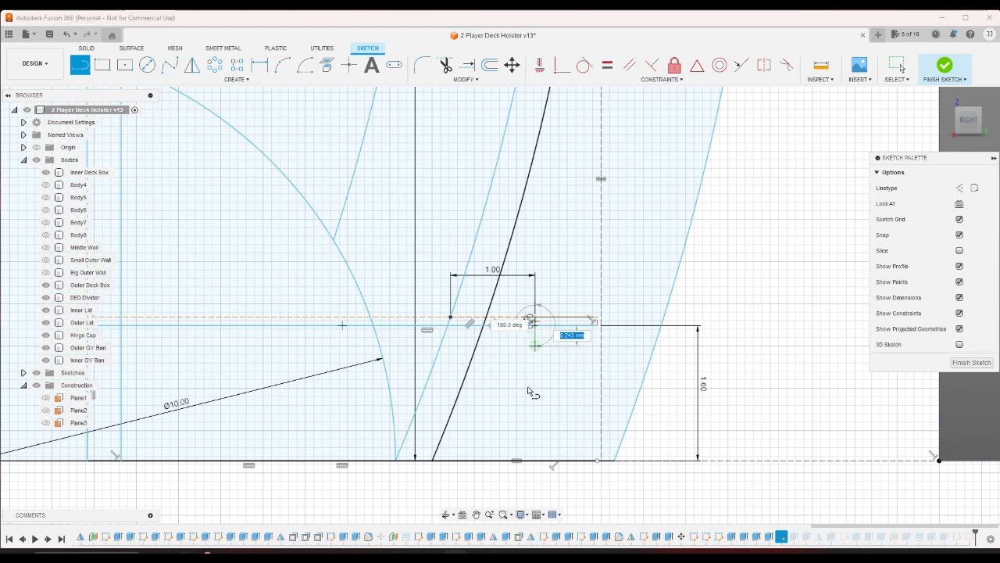
left_click(533, 473)
right_click(536, 475)
left_click(554, 486)
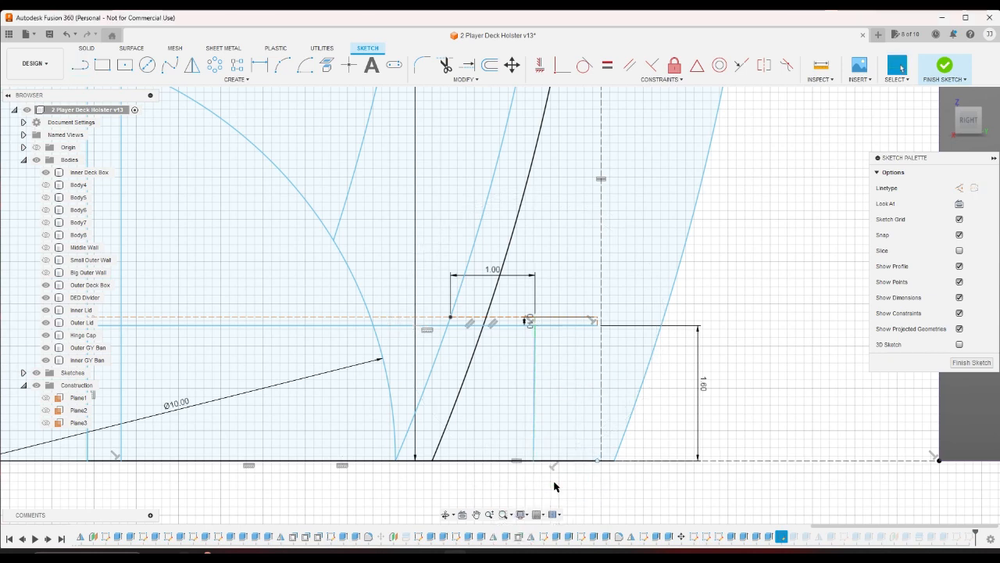
- Finish the sketch and edit the 37.10 mm symmetric extrusion to include the stop profiles across the slide gap up to the new vertical line
scroll(554, 486, "down", 3)
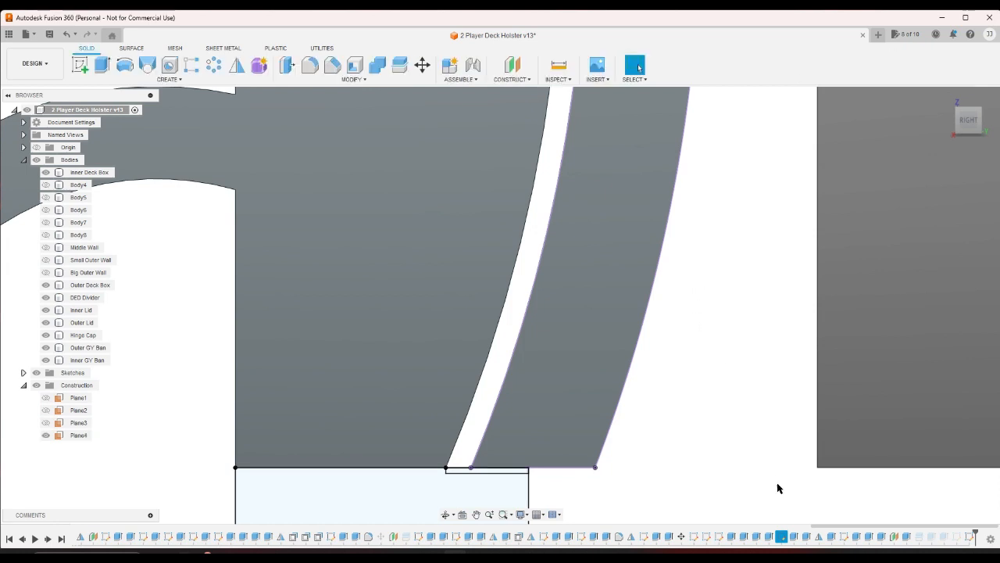
double_click(793, 538)
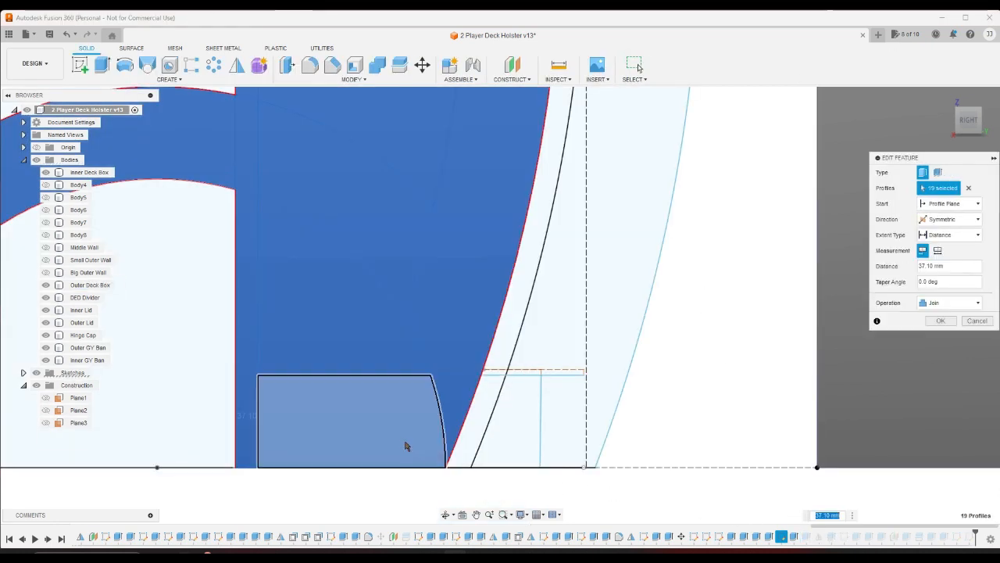
left_click(398, 442)
left_click(444, 415)
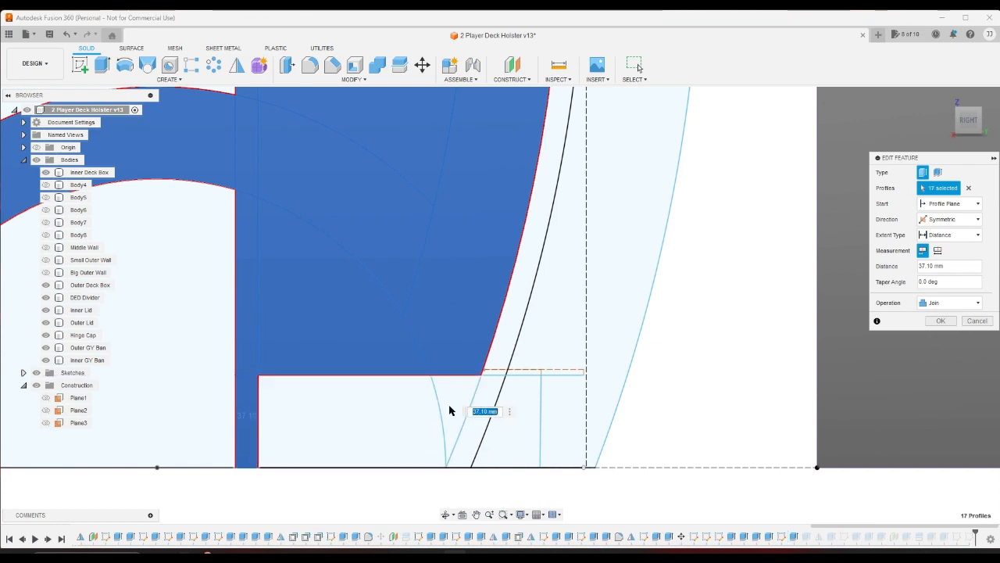
left_click(449, 411)
left_click(488, 402)
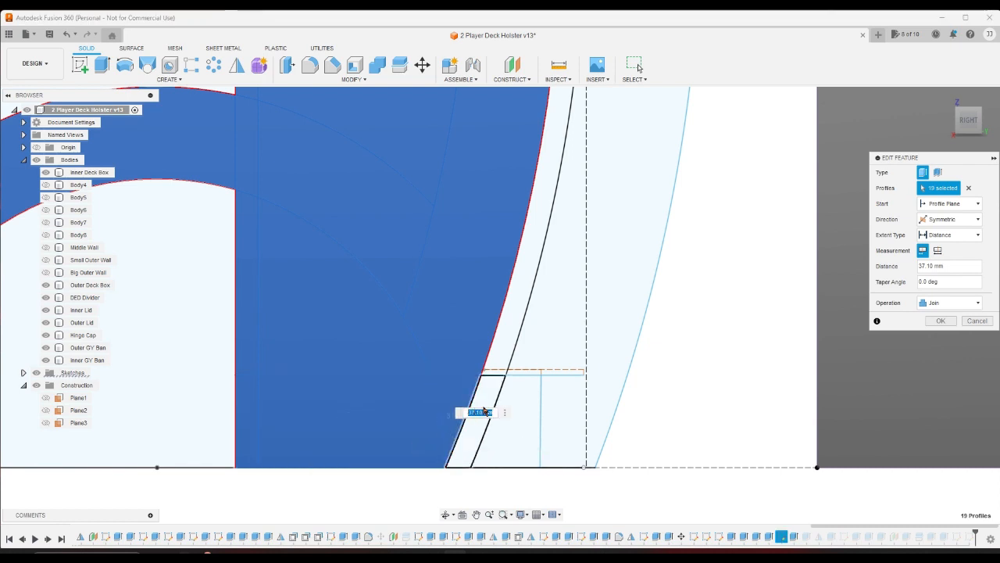
left_click(513, 399)
left_click(542, 396)
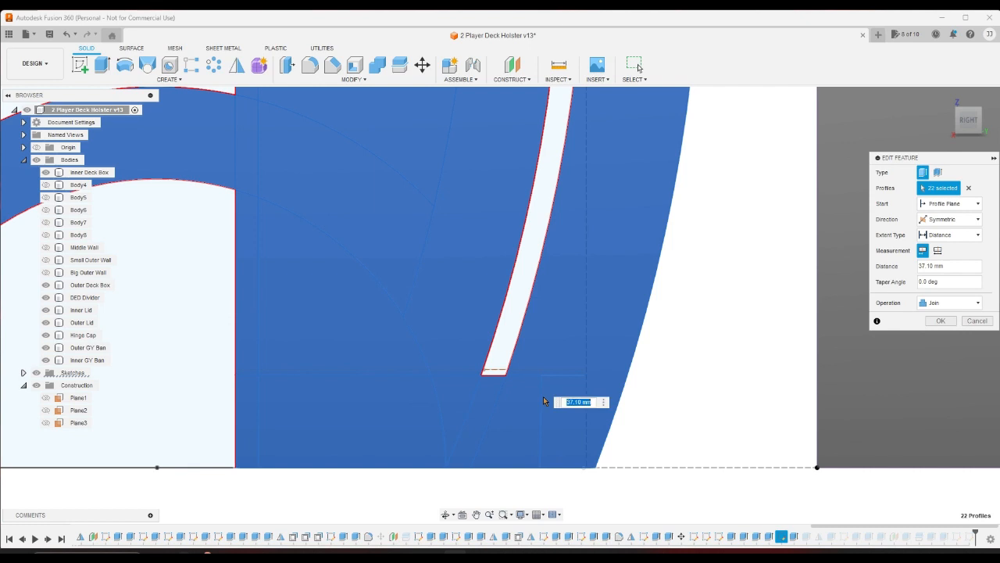
left_click(552, 401)
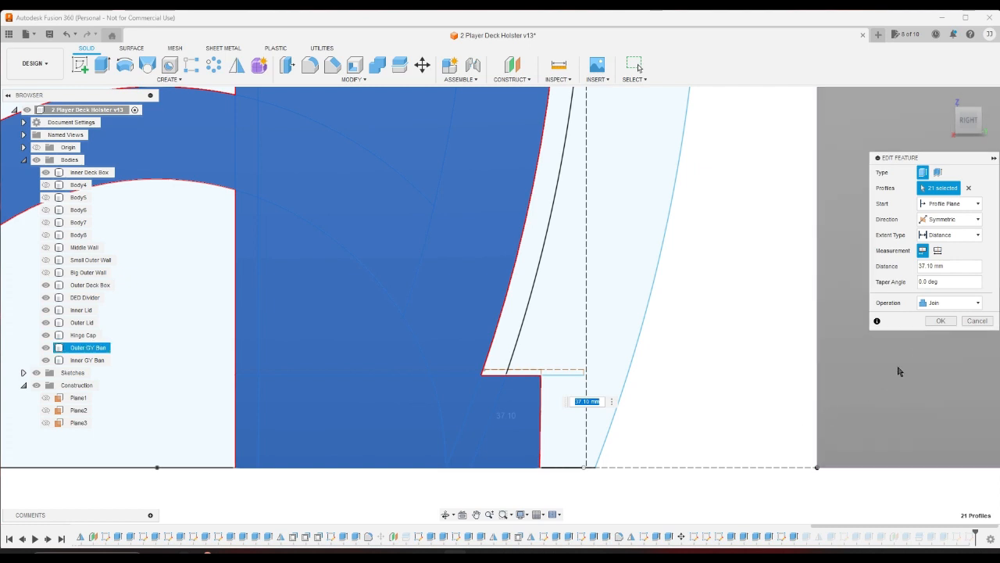
key("Return")
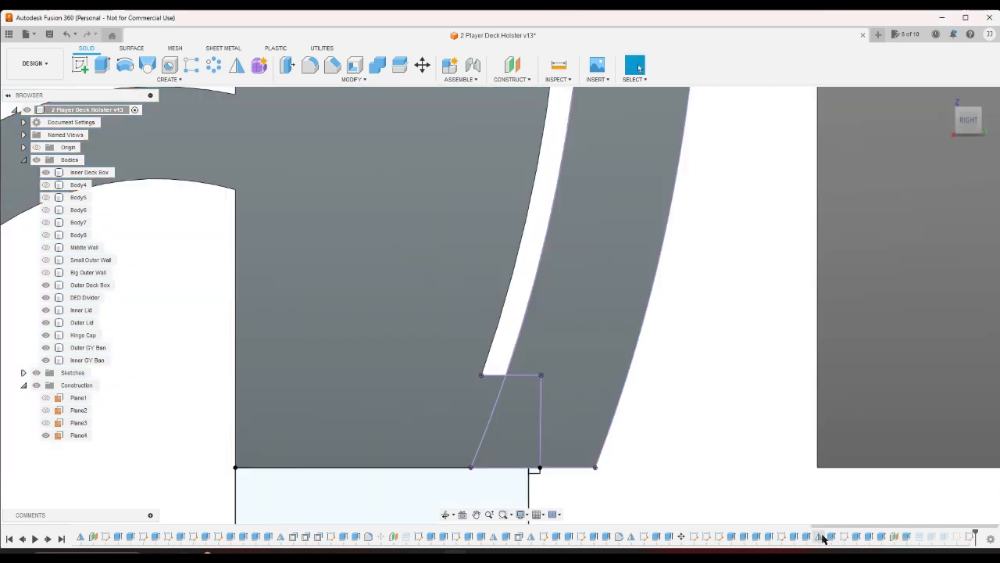
- Edit the slide profile sketch and offset the stop's vertical line 0.2 mm outward
left_click(781, 537)
double_click(781, 537)
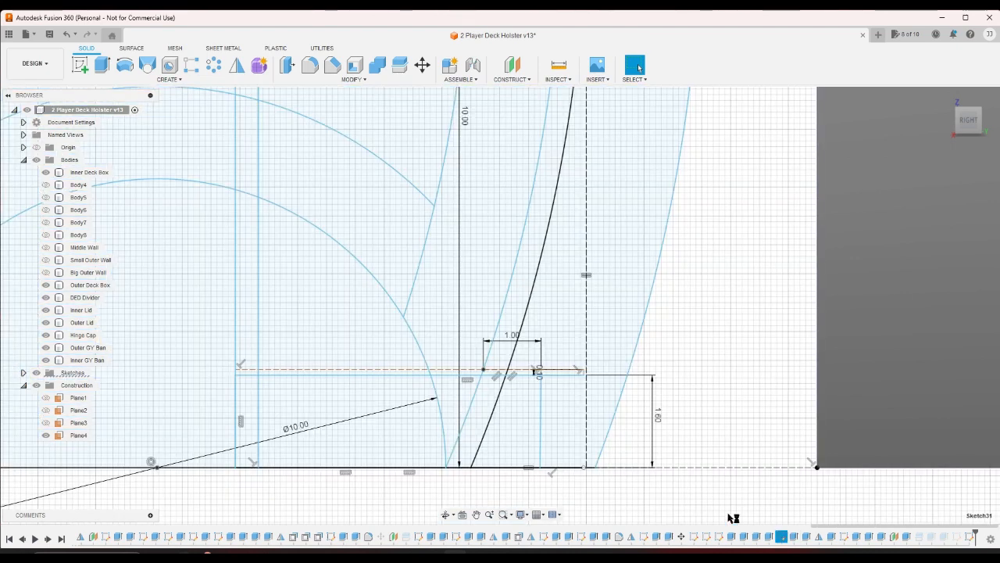
left_click(540, 407)
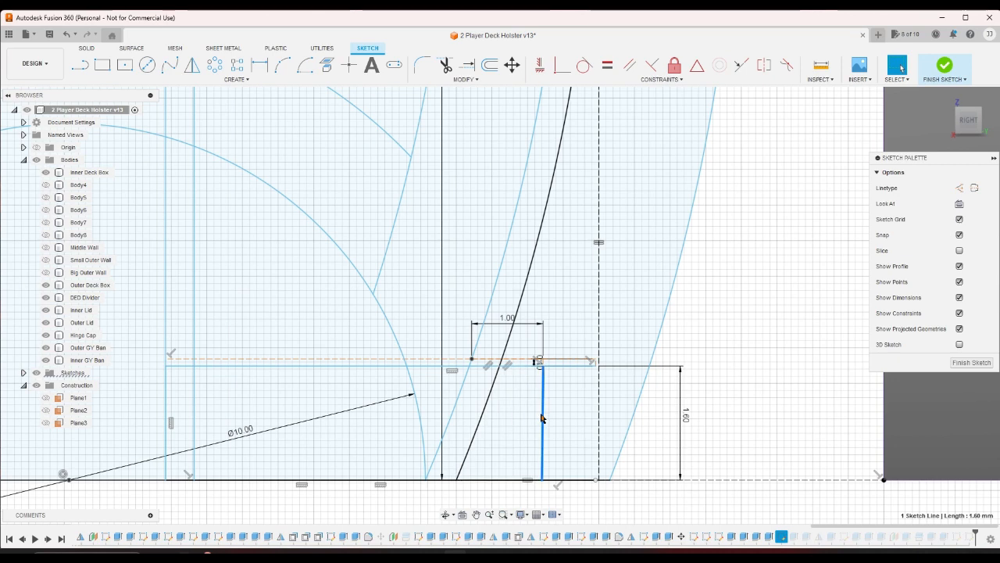
key("o")
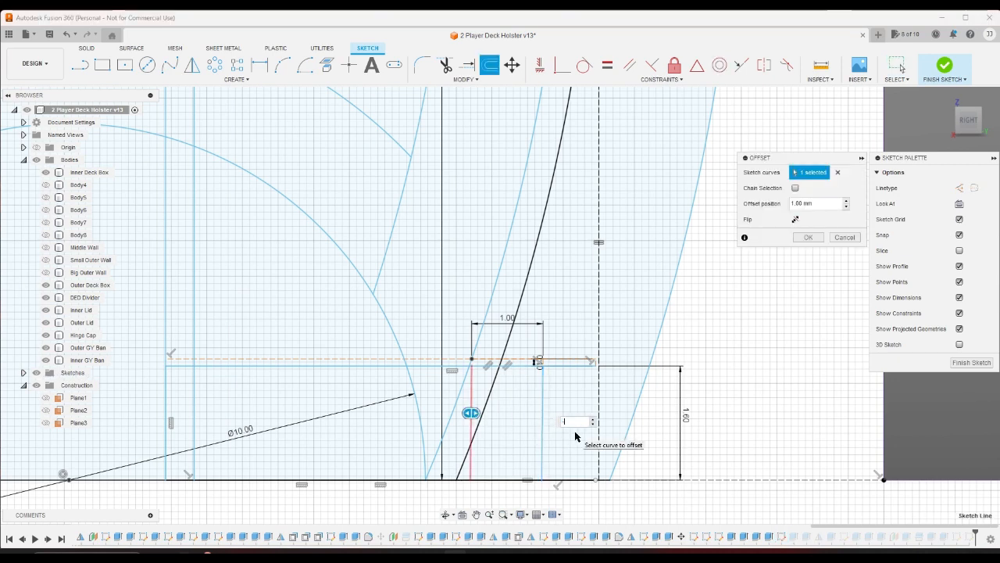
type("0.2")
key("Return")
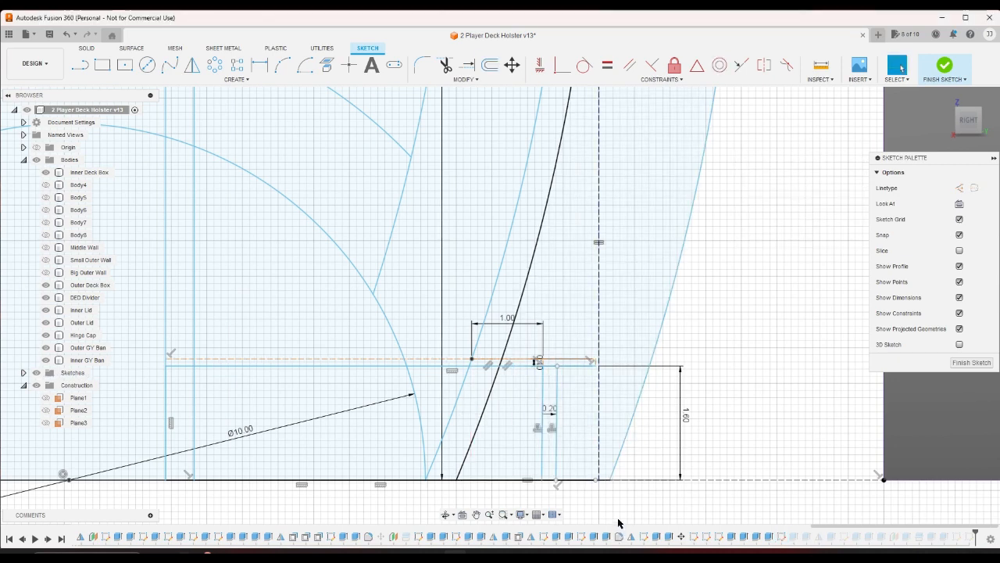
- Offset the stop's horizontal top line 0.2 mm upward
left_click(576, 365)
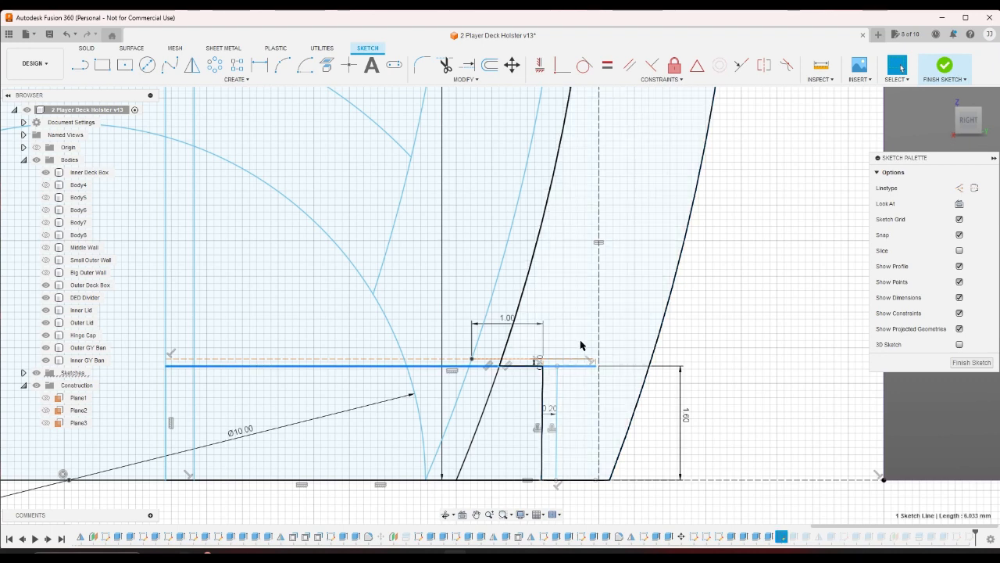
type("o")
type("-2")
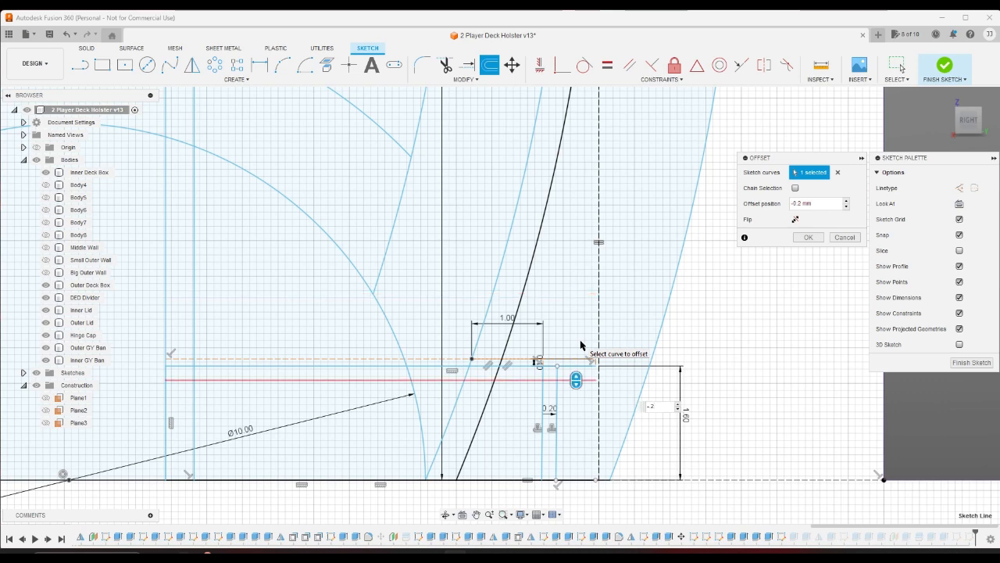
key("BackSpace")
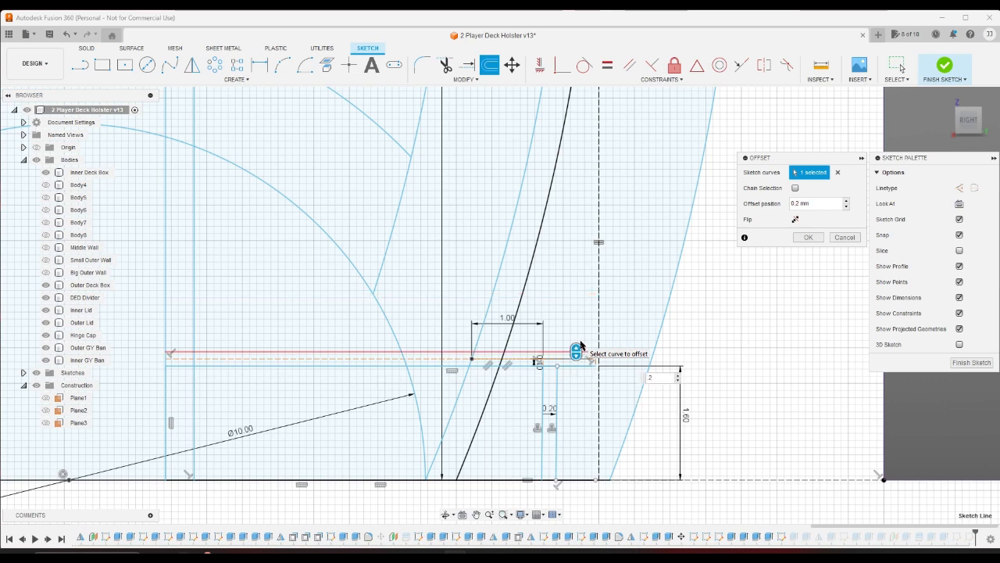
key("Return")
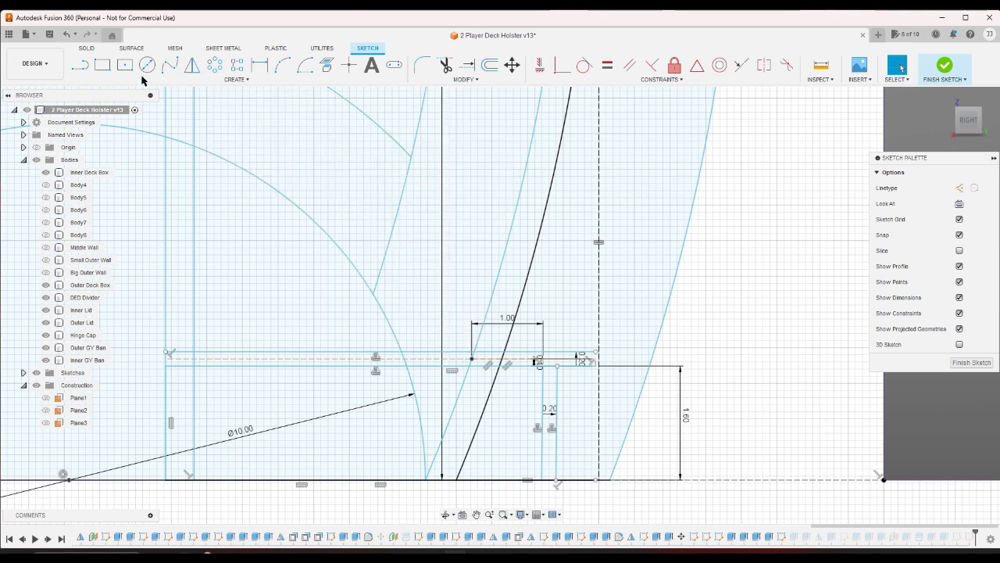
- Join the two 0.2 mm offset lines with a short vertical line, trim the horizontal overhang beyond it and finish the sketch
key("l")
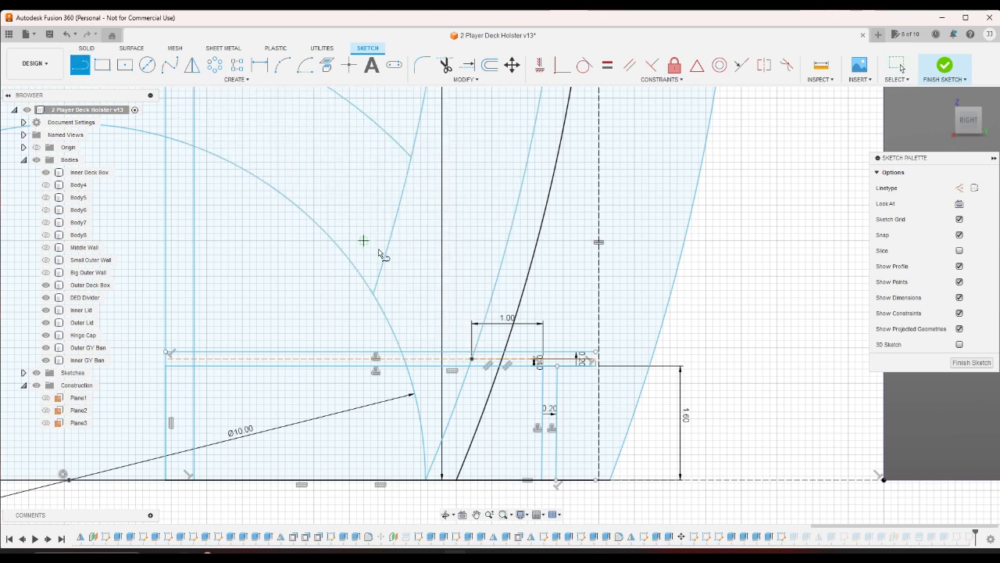
left_click(557, 366)
left_click(557, 351)
left_click(447, 71)
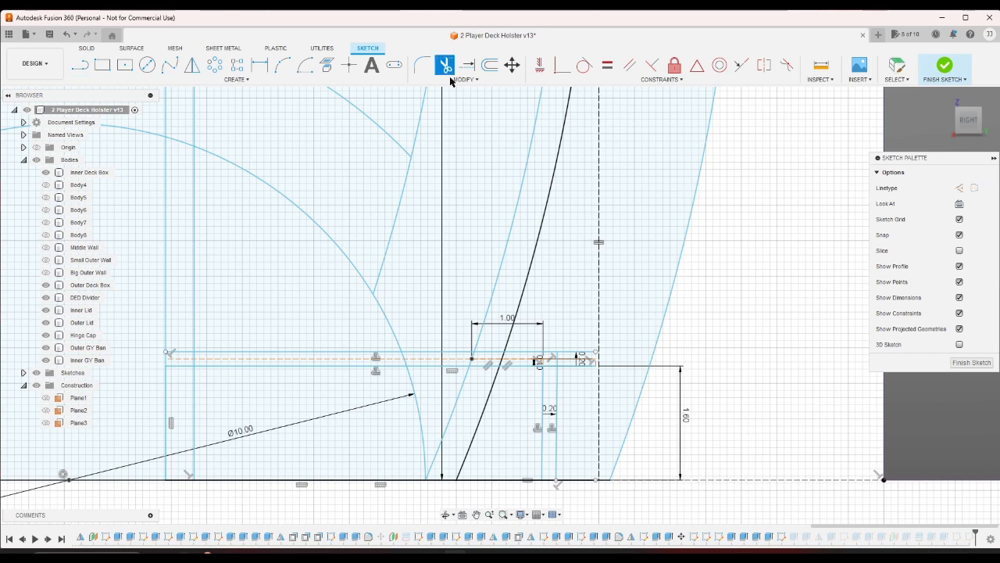
left_click(577, 358)
key("Escape")
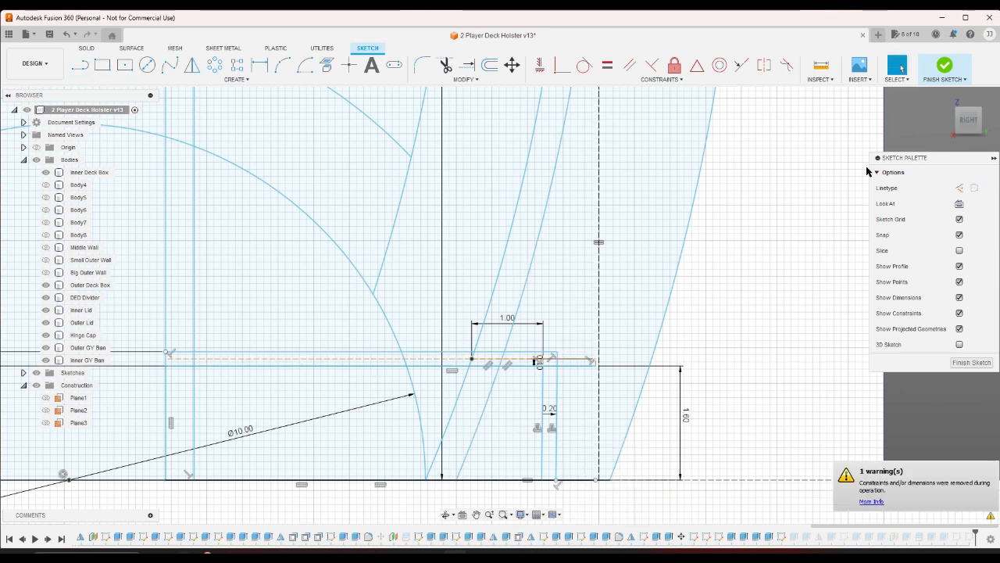
left_click(943, 68)
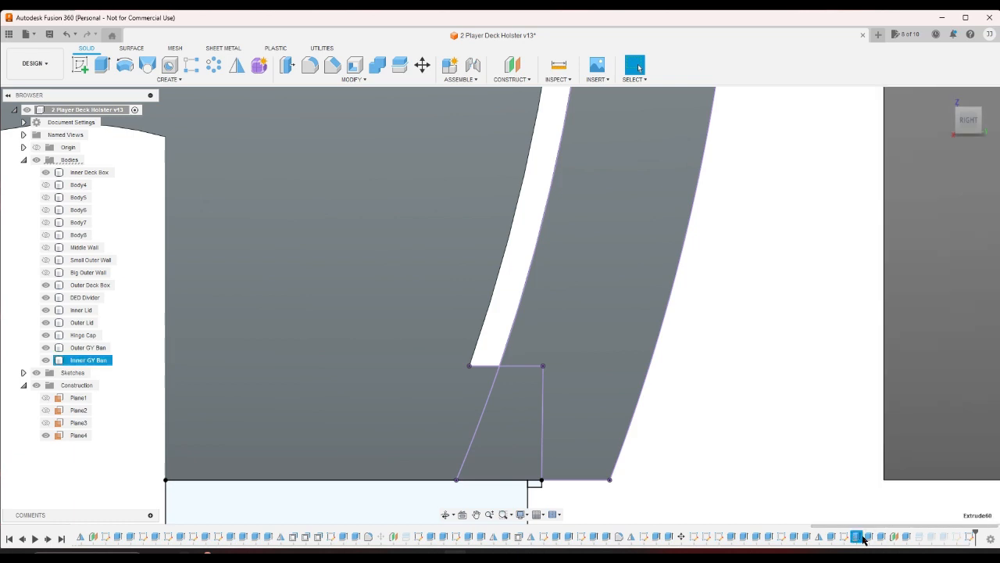
- Examine the slide profile and stop from the side, home and underside views, checking the curved edge of the Outer GY Ban
left_click(616, 344)
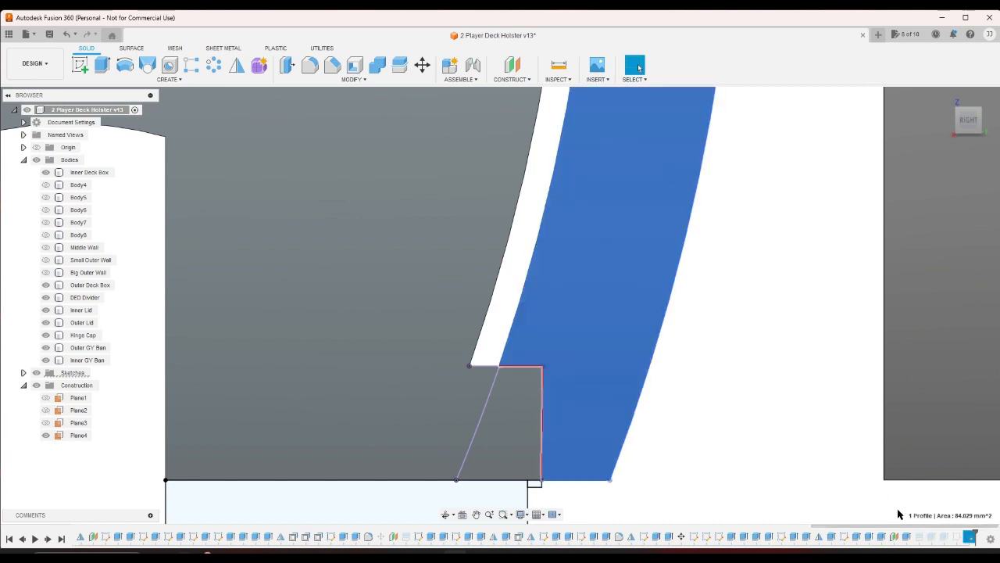
scroll(735, 435, "down", 3)
scroll(735, 436, "down", 3)
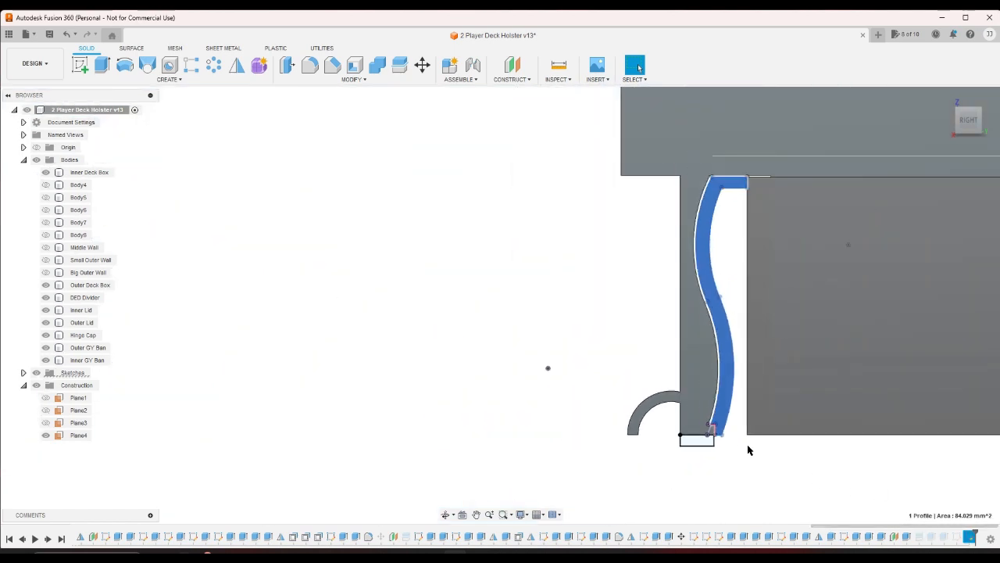
left_click(807, 485)
left_click(946, 99)
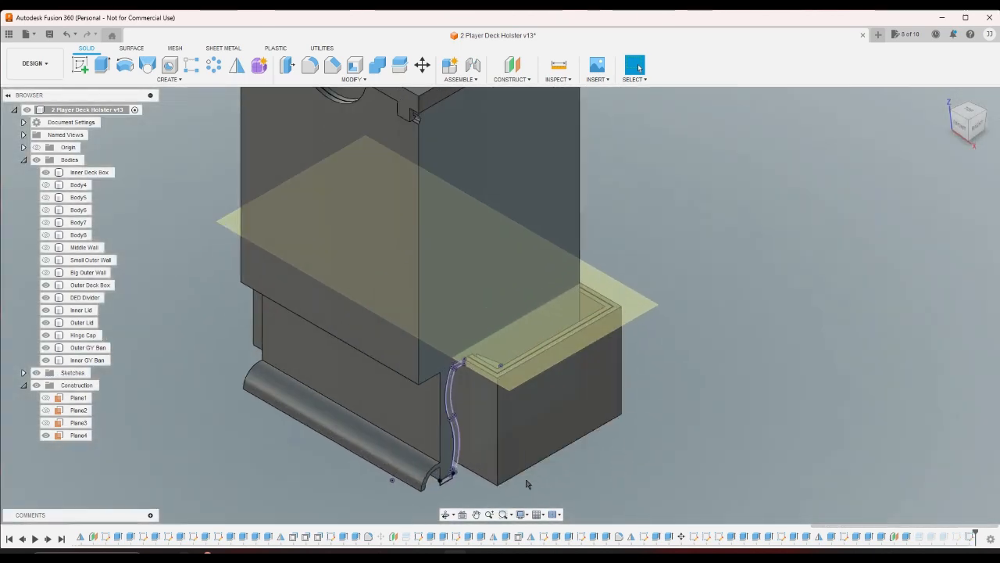
scroll(465, 482, "up", 4)
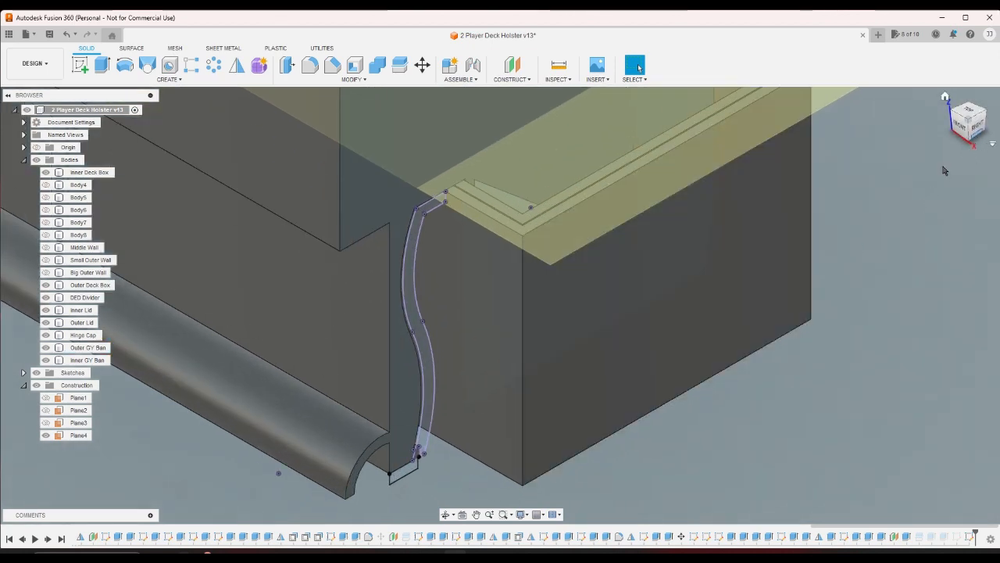
scroll(658, 420, "down", 4)
scroll(551, 474, "up", 2)
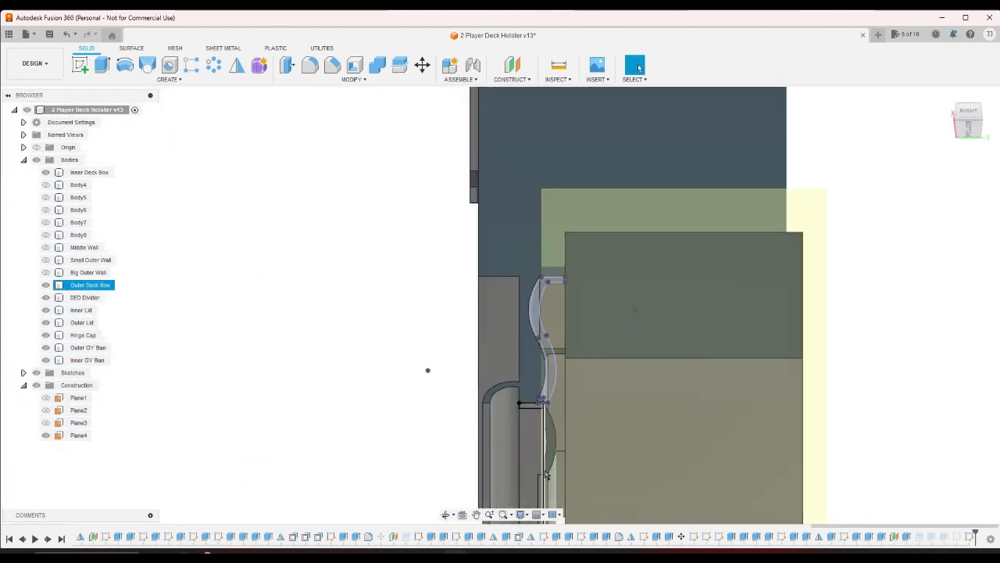
left_click(549, 470)
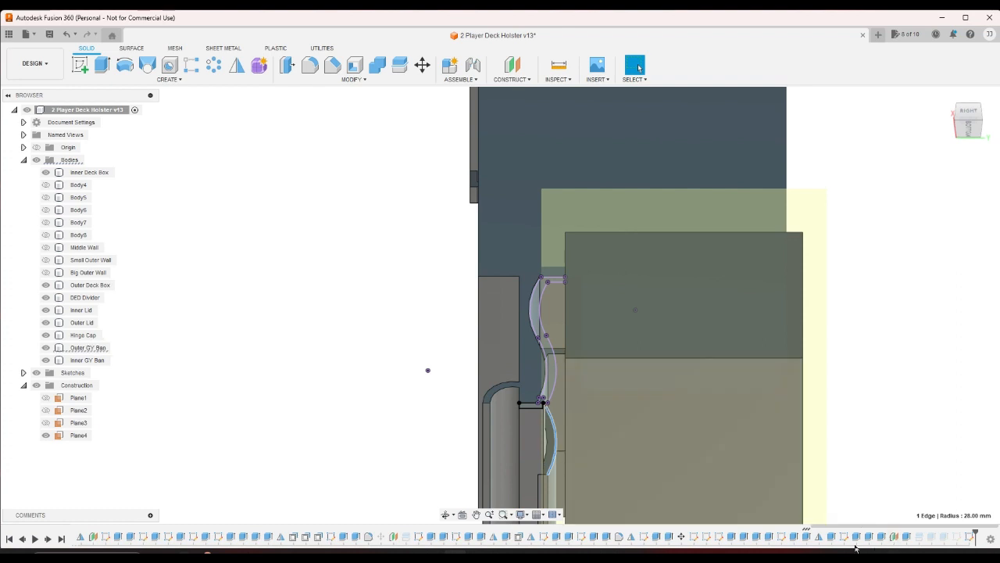
- Edit the 37.10 mm symmetric extrusion to exclude the stop and the 0.2 mm clearance profiles, keeping the slide profile beyond the offset lines
double_click(807, 538)
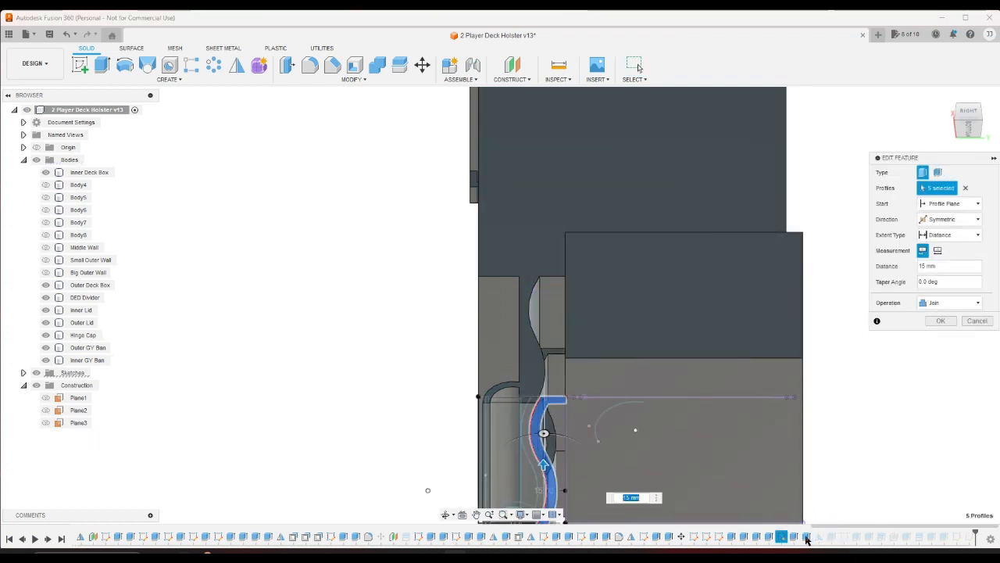
left_click(969, 111)
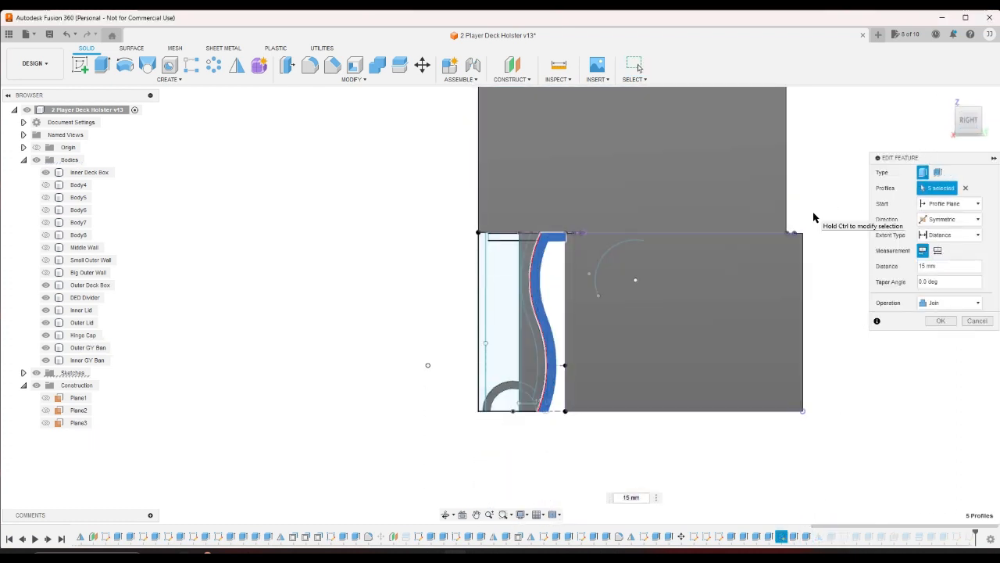
scroll(562, 391, "up", 5)
scroll(526, 436, "up", 5)
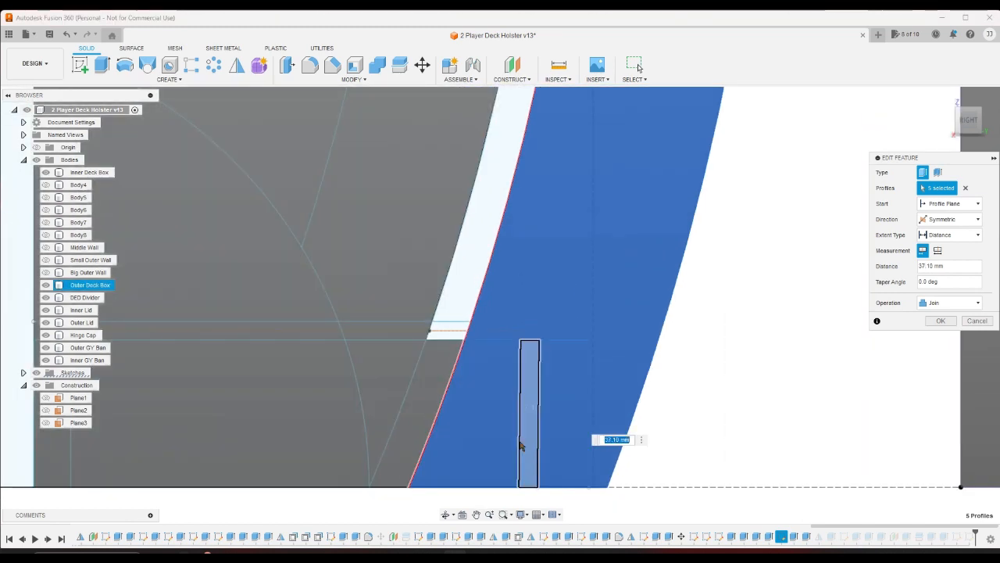
left_click(525, 439)
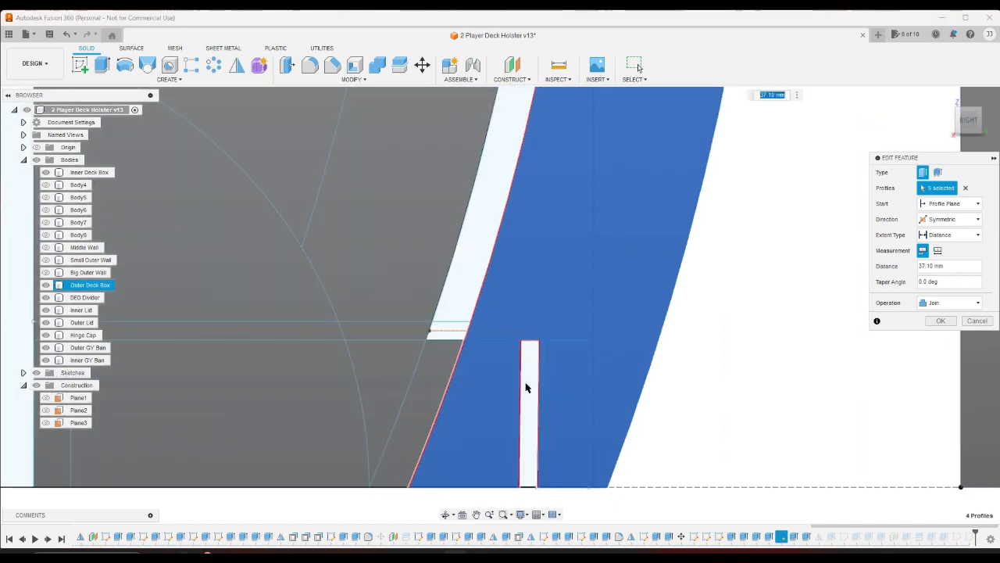
left_click(528, 337)
left_click(503, 449)
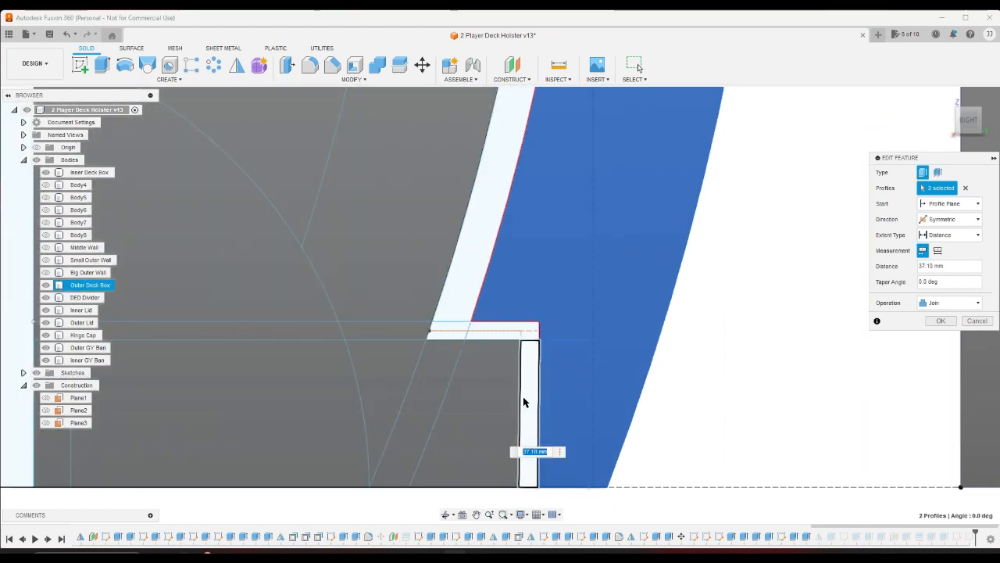
left_click(942, 321)
scroll(848, 325, "down", 6)
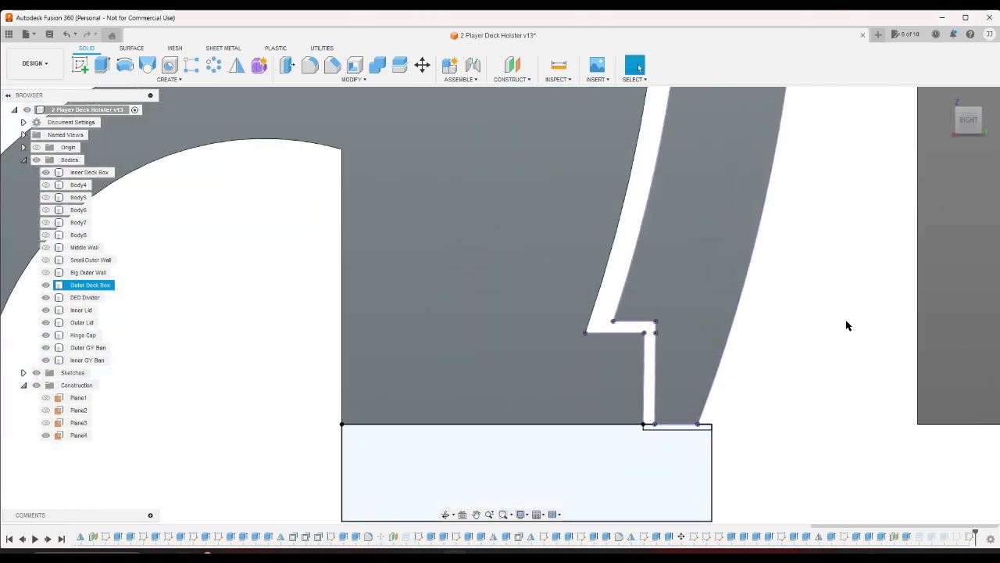
- Examine the fit between the slide and the deck box in the home and right views
scroll(847, 325, "down", 5)
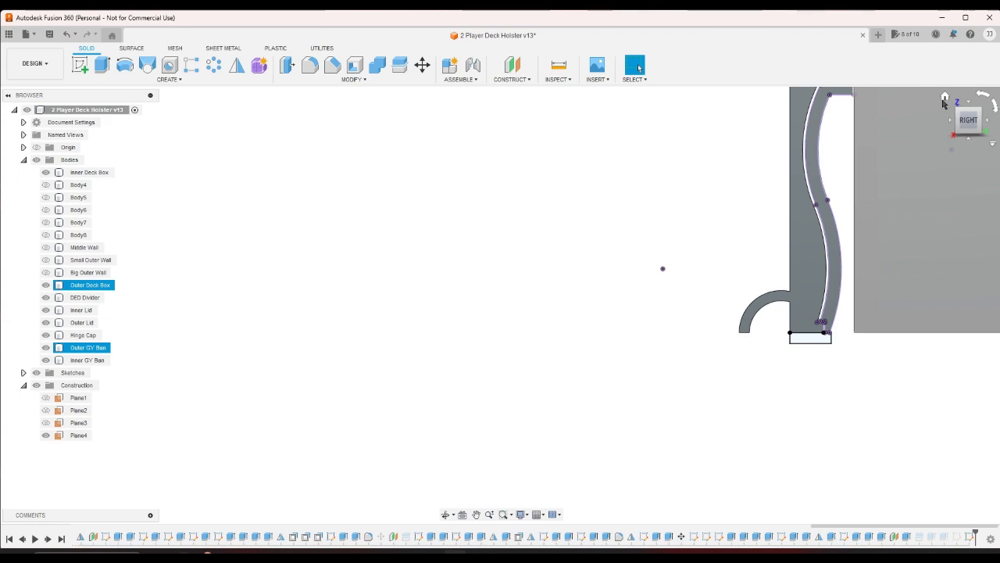
left_click(944, 97)
scroll(578, 442, "up", 2)
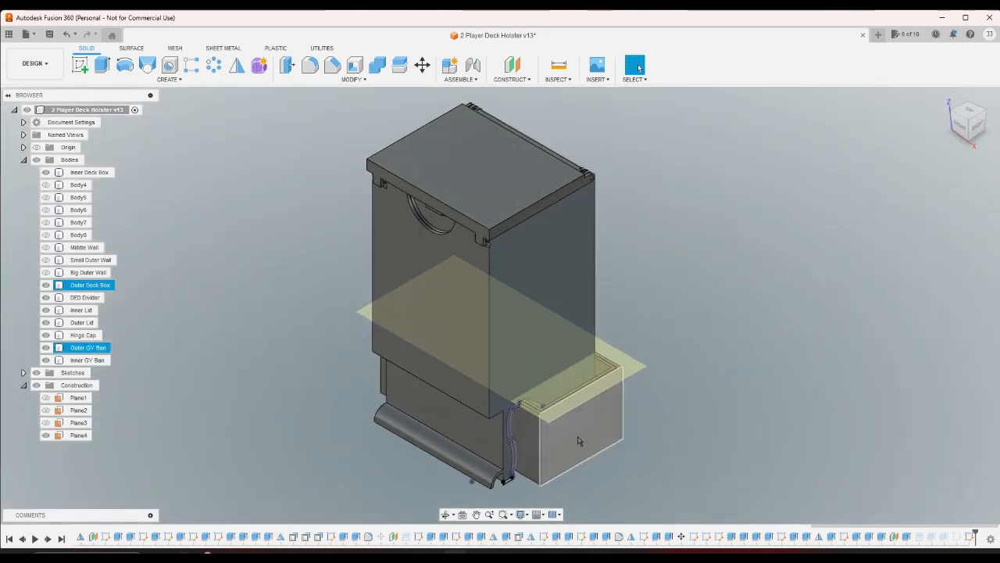
scroll(558, 409, "up", 3)
scroll(777, 286, "down", 3)
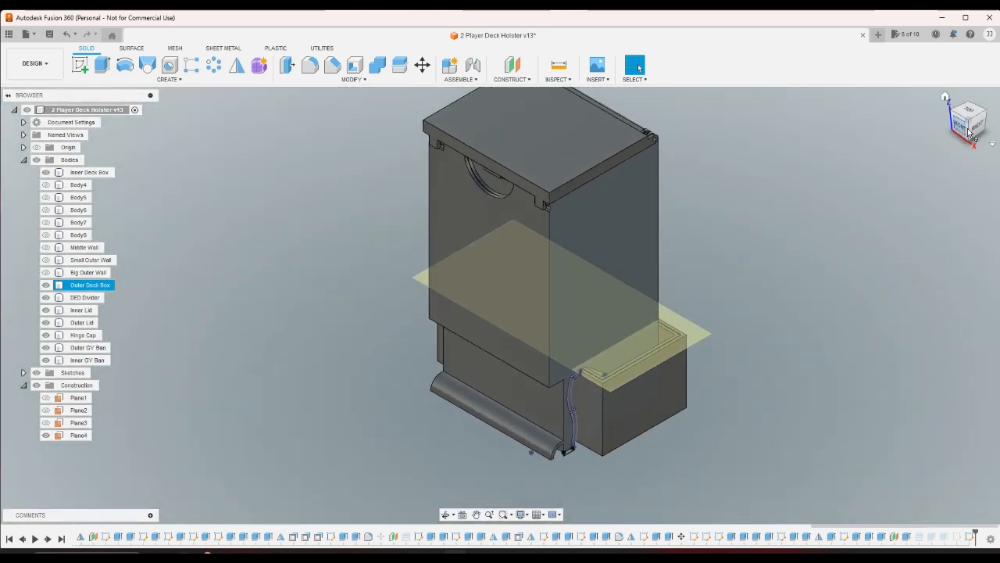
left_click(967, 140)
scroll(527, 402, "up", 6)
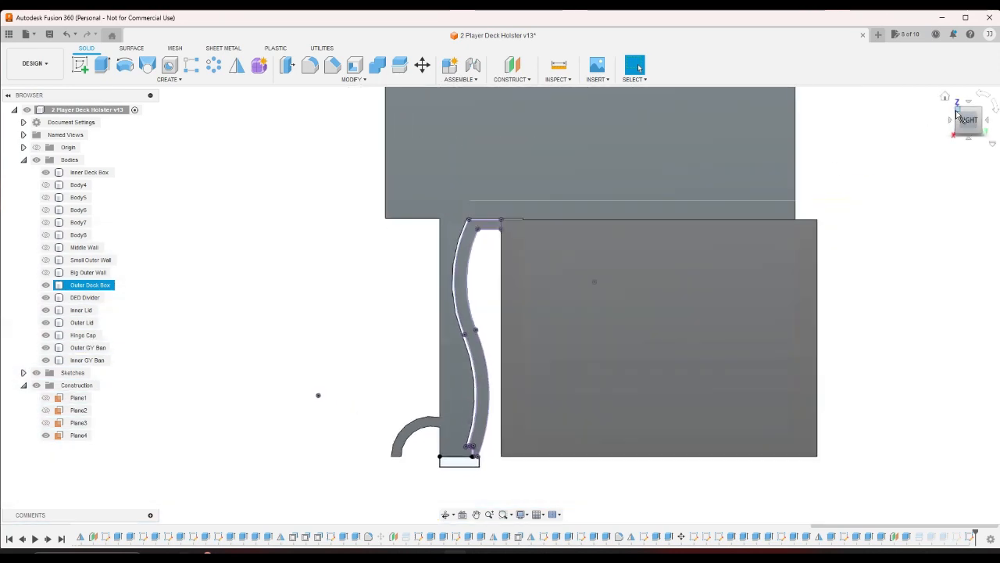
left_click_drag(958, 114, 656, 481)
scroll(656, 481, "up", 2)
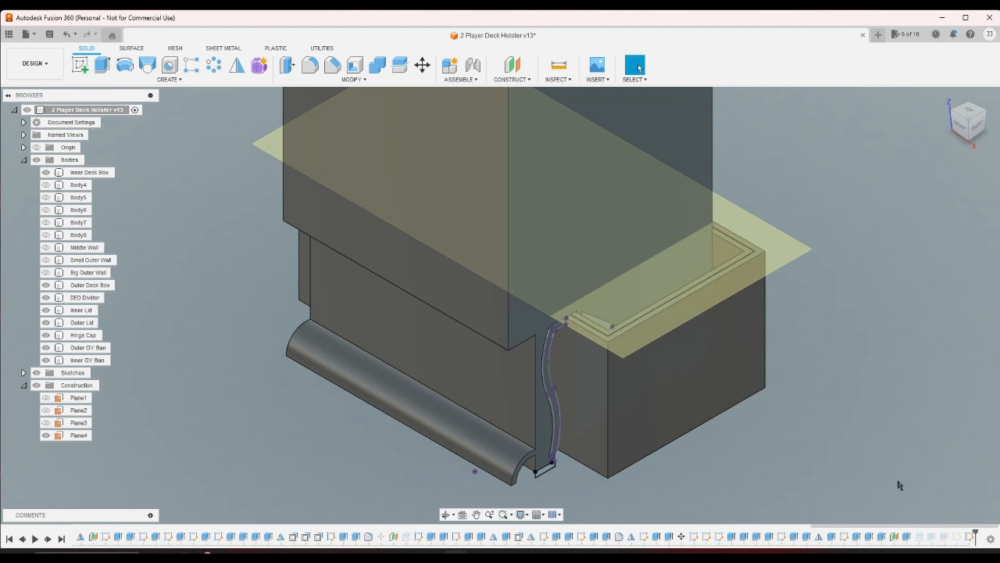
- Unsuppress the Outer GY Ban feature that follows the first suppressed feature in the history
right_click(931, 539)
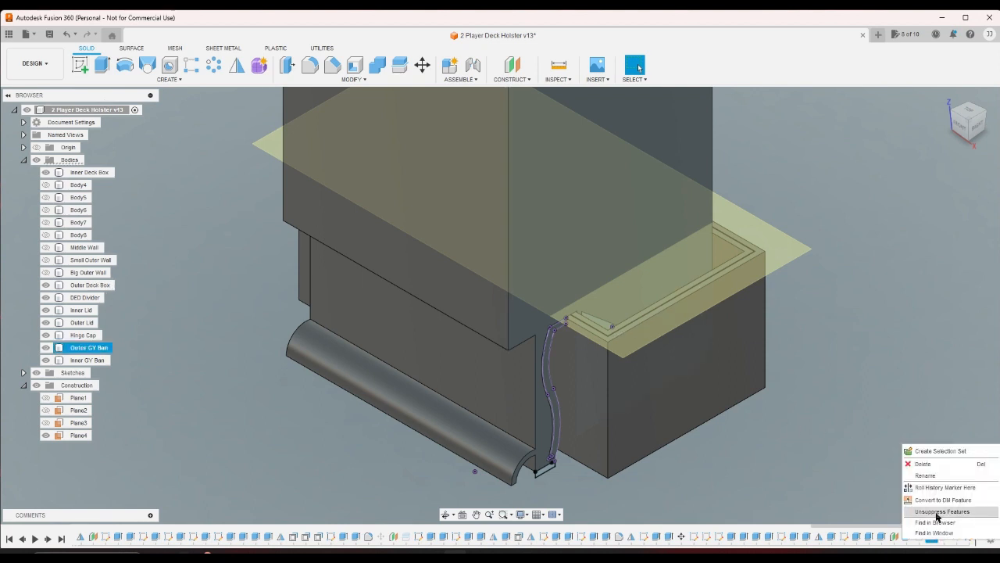
left_click(940, 511)
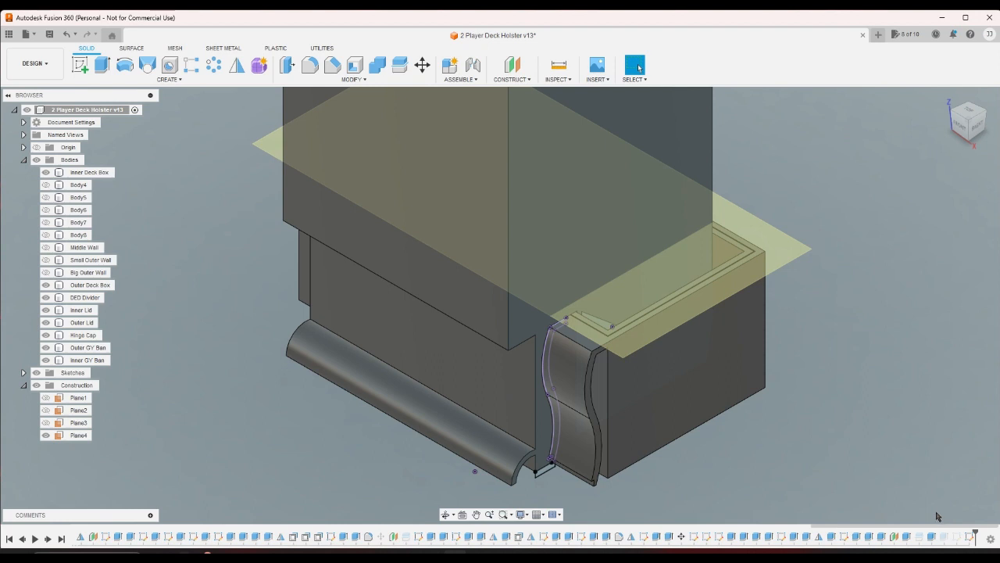
- Try to unsuppress the next suppressed Outer GY Ban extrusion in the history
right_click(942, 539)
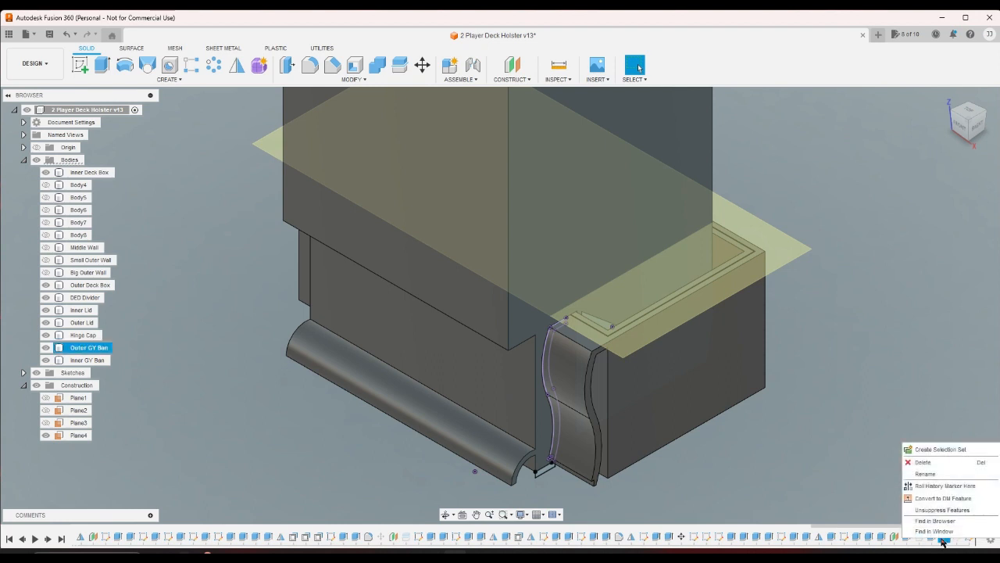
left_click(940, 515)
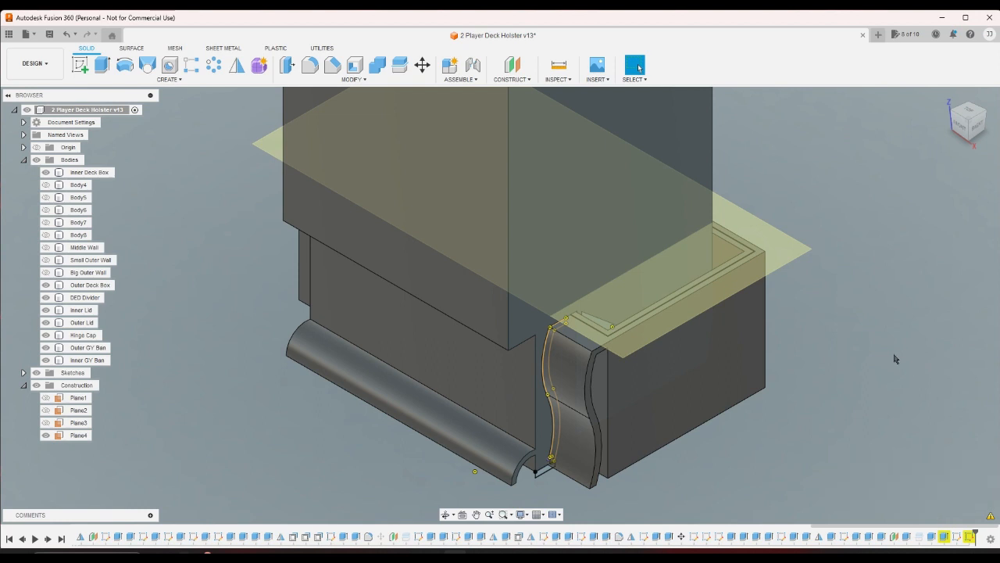
left_click(899, 362)
left_click(945, 539)
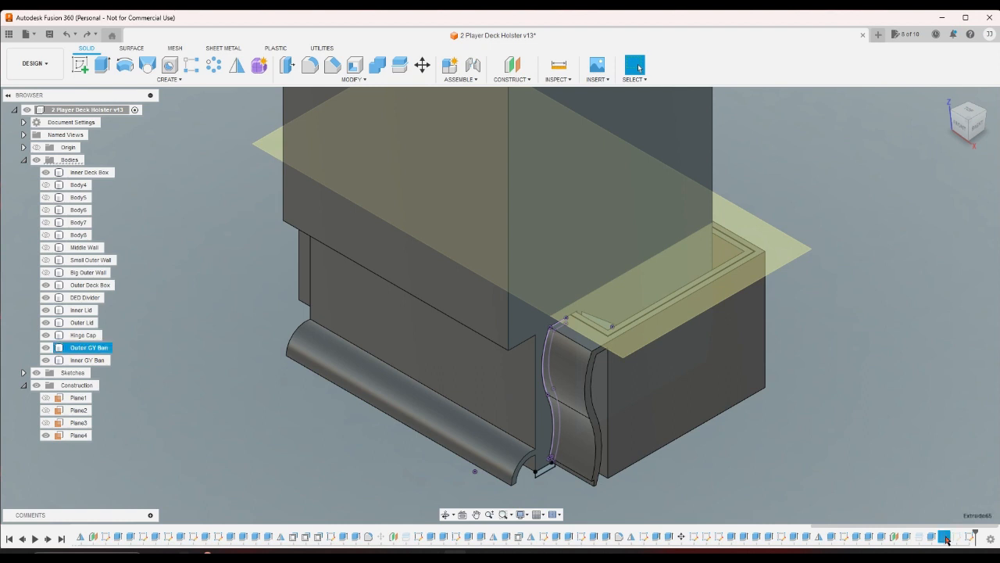
left_click(938, 483)
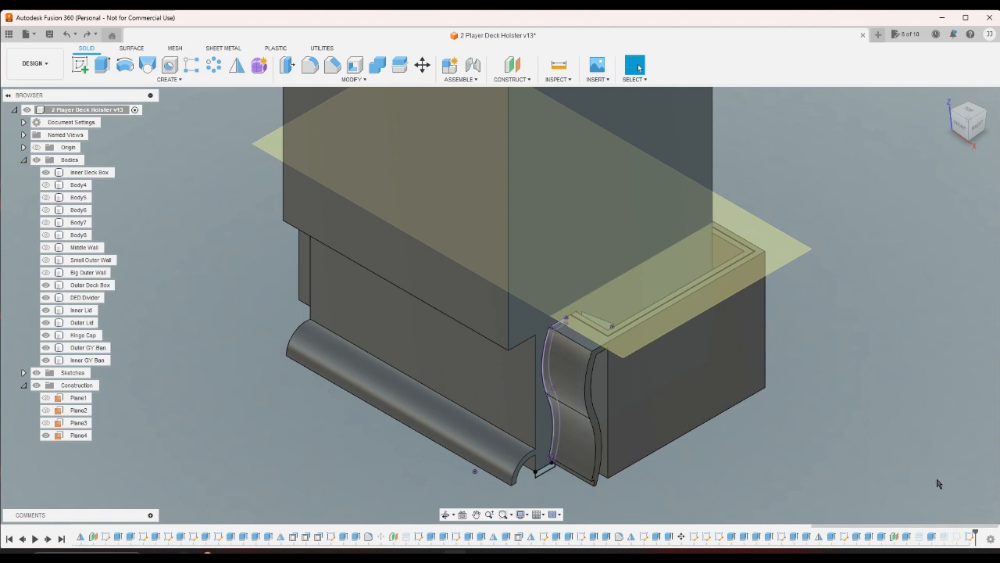
- Unsuppress the remaining suppressed Outer GY Ban extrusion near the end of the history and check its profile selection without changing it
right_click(946, 541)
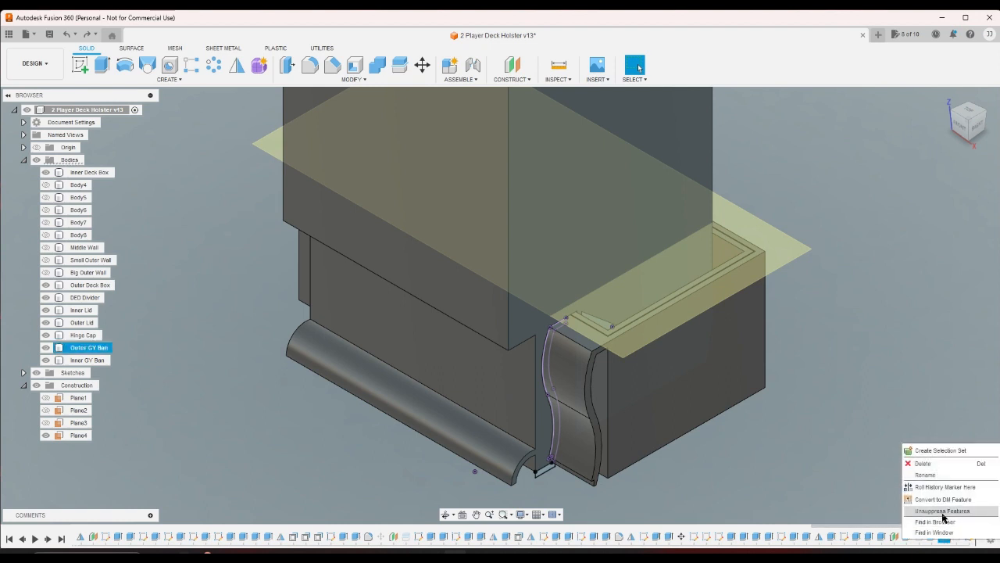
left_click(942, 511)
double_click(944, 537)
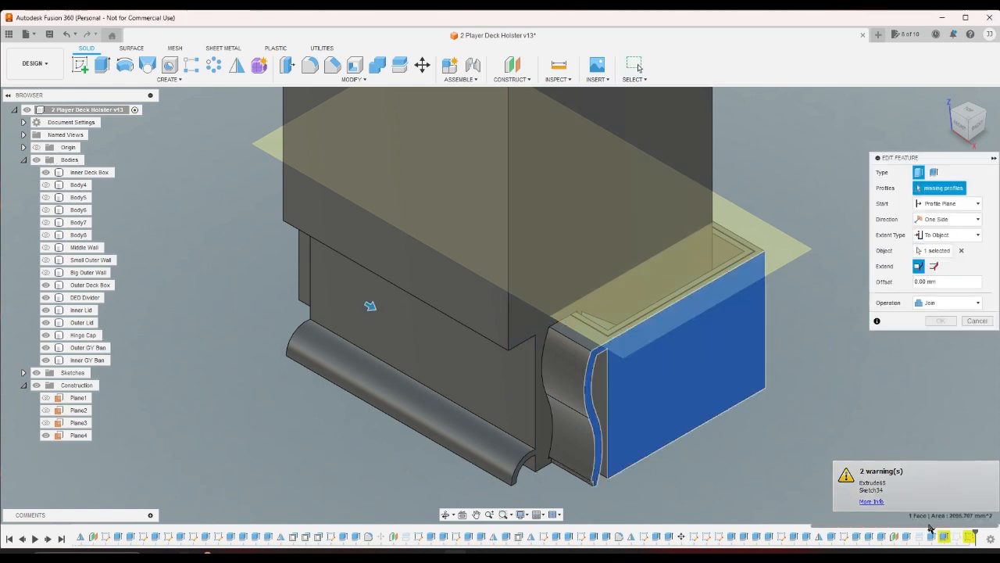
left_click(977, 320)
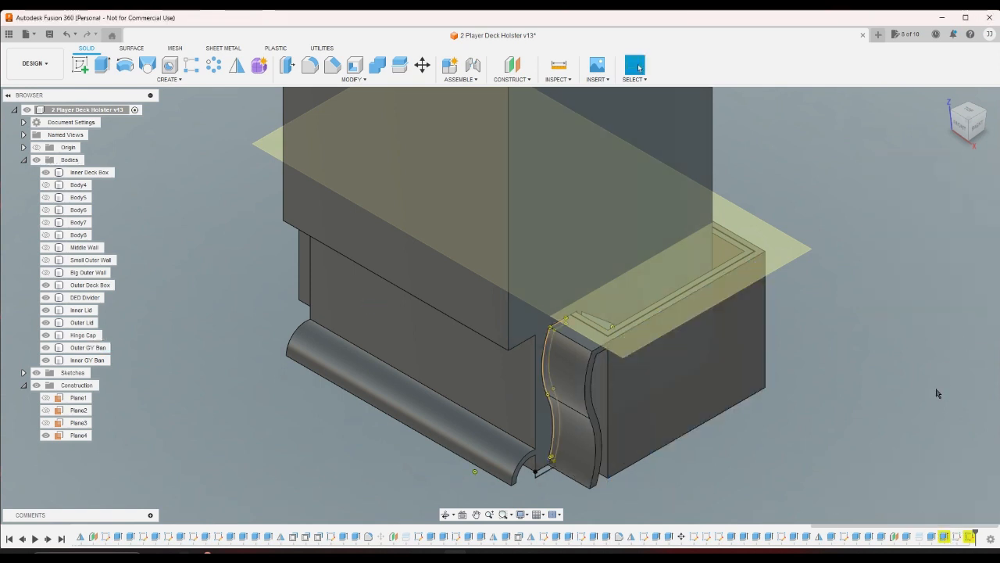
- Open the top-plane sketch with the nested rectangular outlines for inspection and close it without edits
left_click(969, 538)
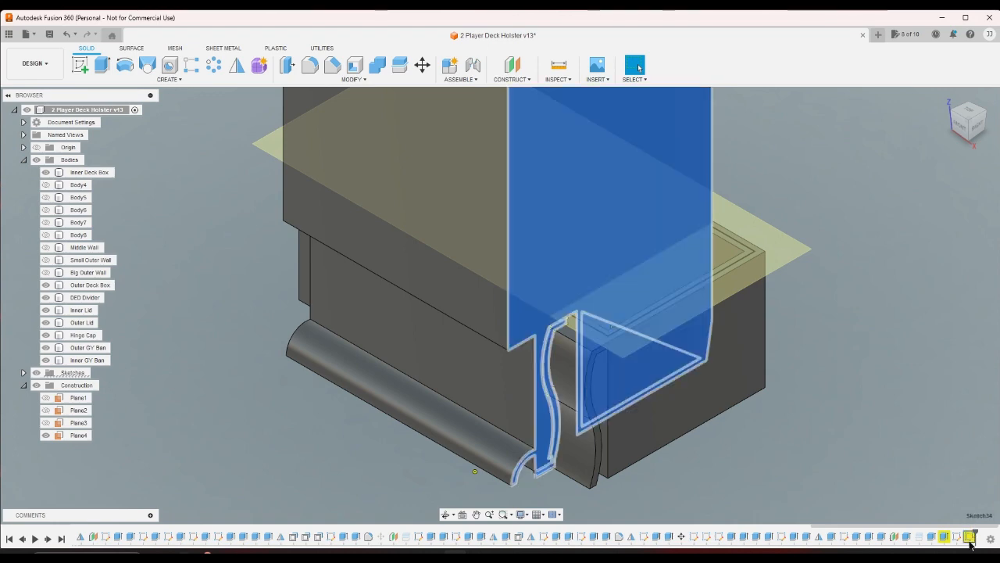
double_click(969, 538)
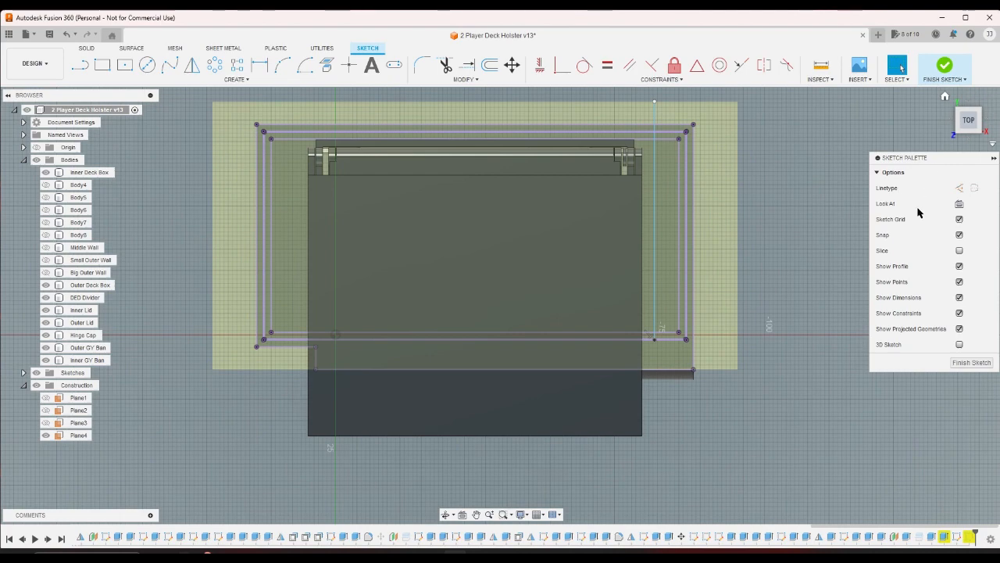
left_click(944, 66)
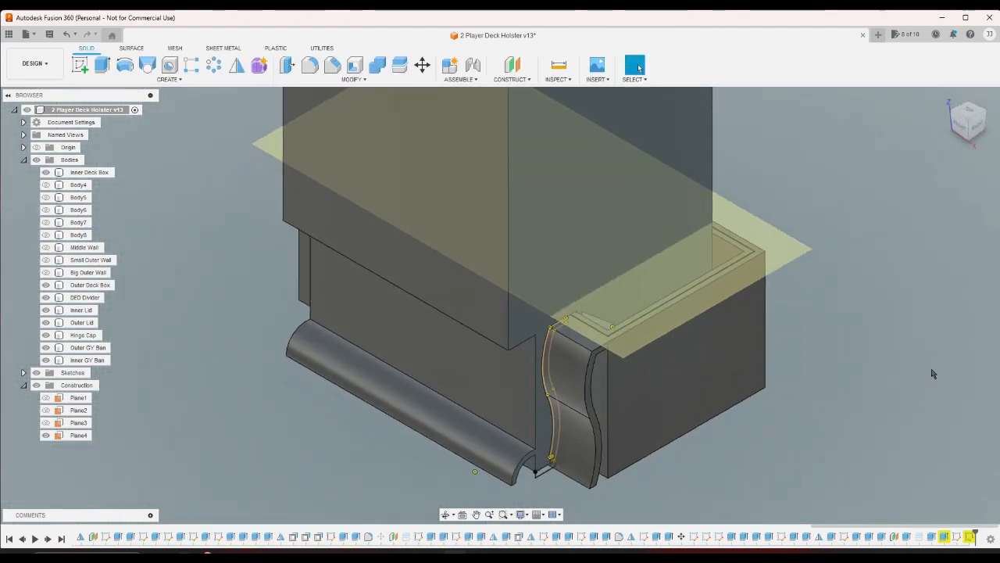
scroll(773, 409, "up", 3)
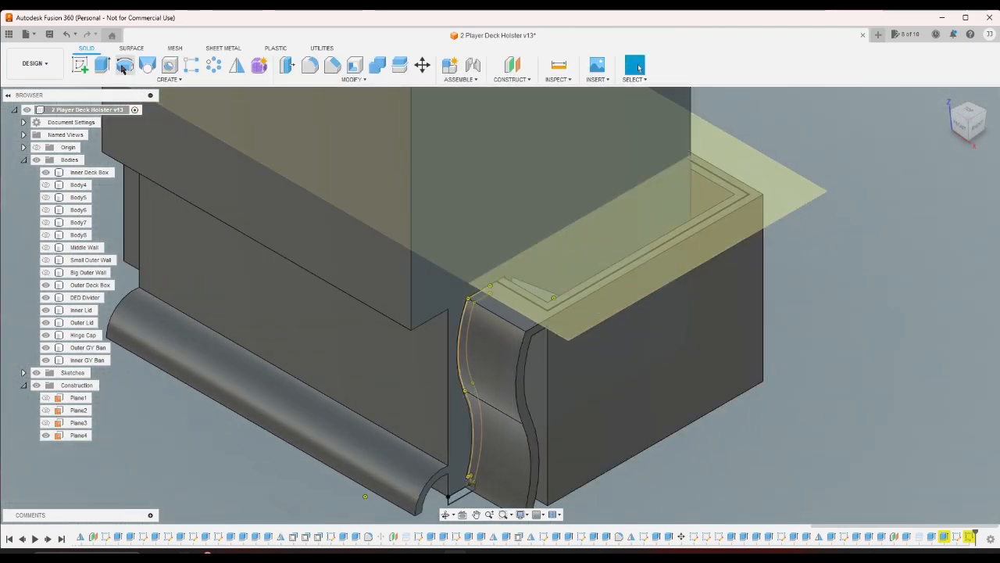
right_click(958, 538)
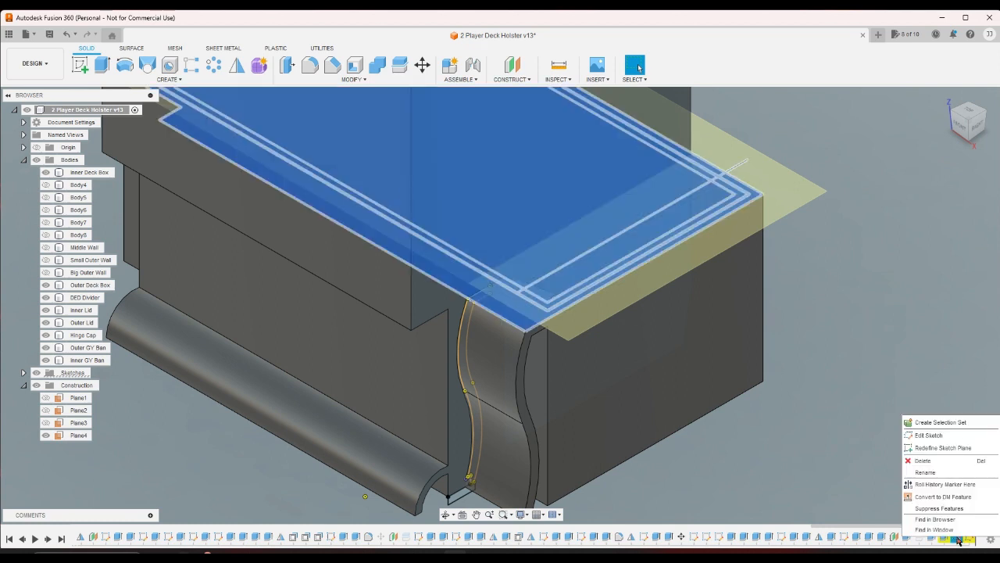
right_click(945, 537)
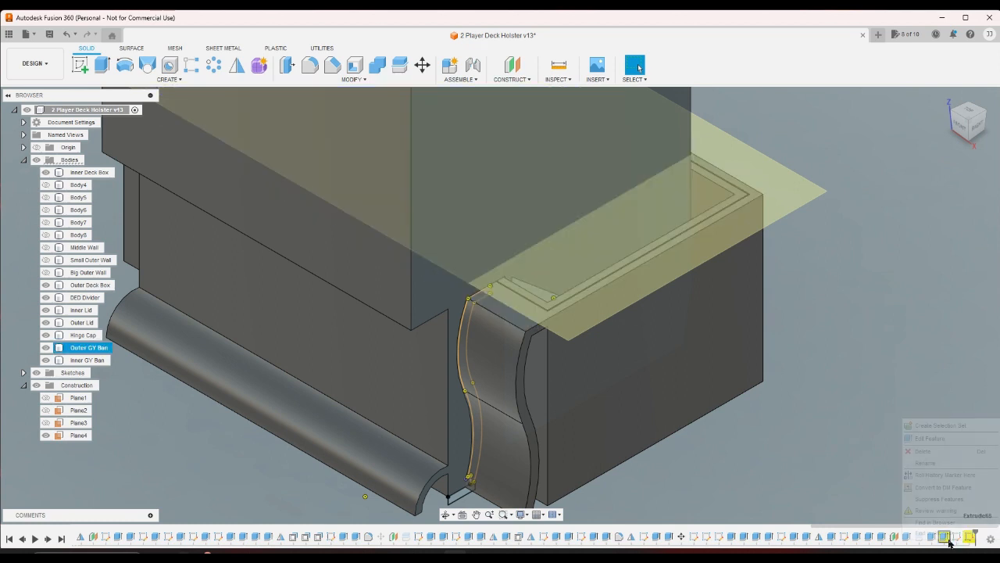
left_click(930, 452)
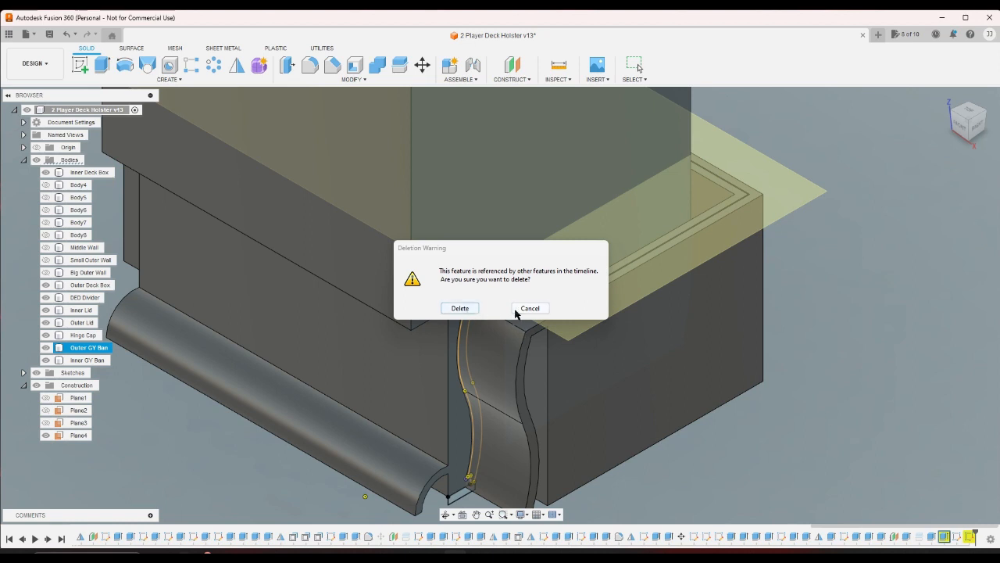
left_click(530, 307)
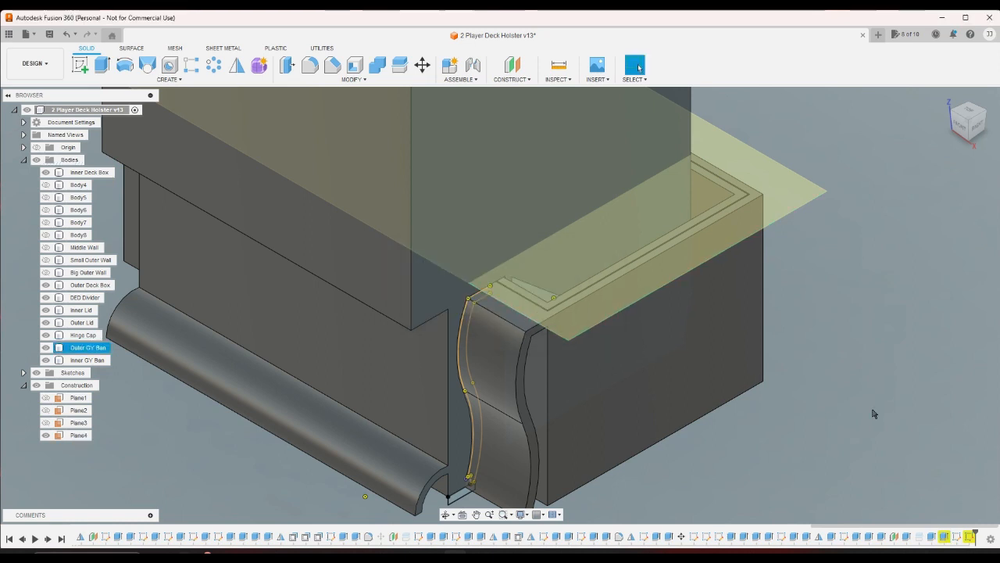
right_click(969, 537)
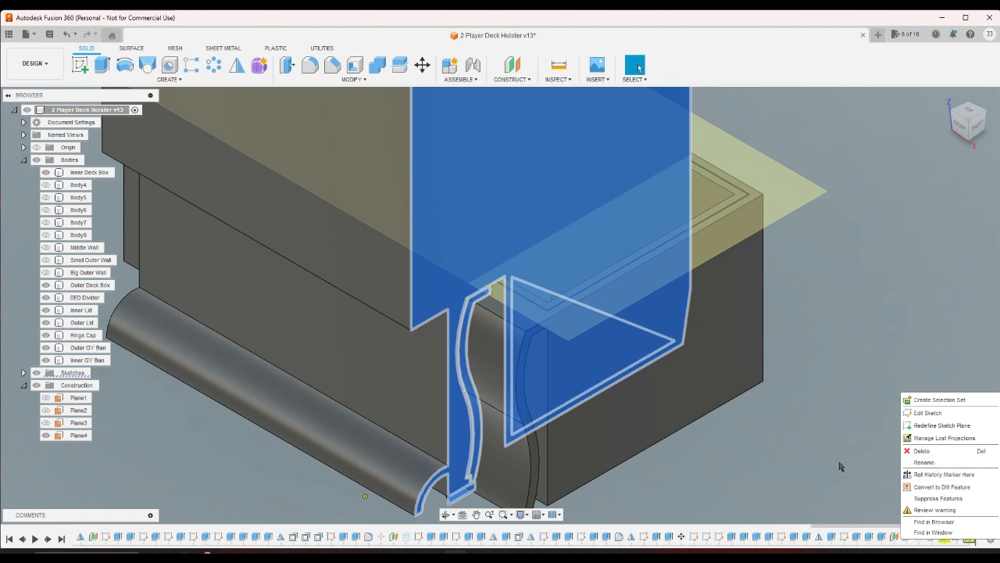
key("Delete")
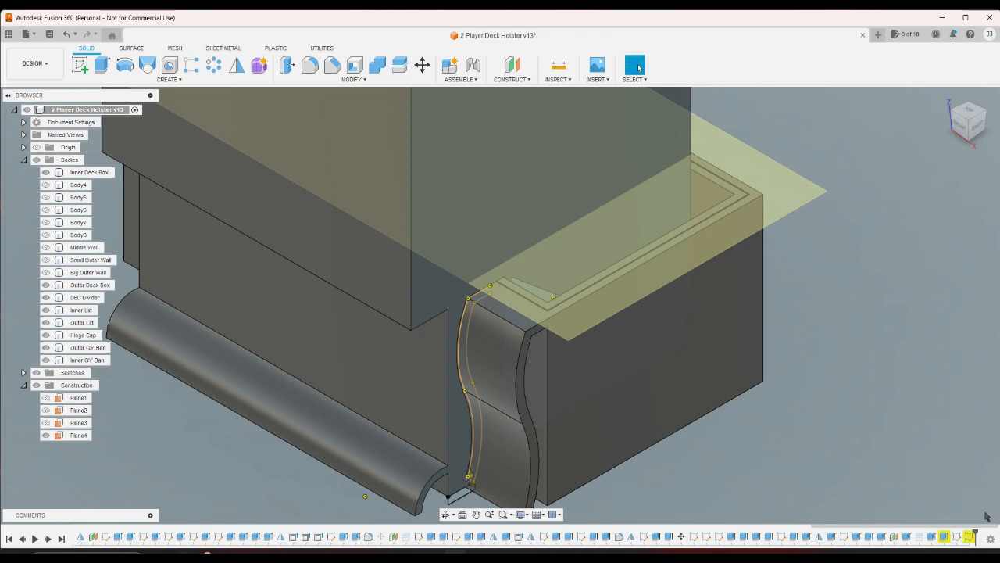
- Locate the outline sketch Sketch33 among the sketches and make it visible in the model
right_click(960, 538)
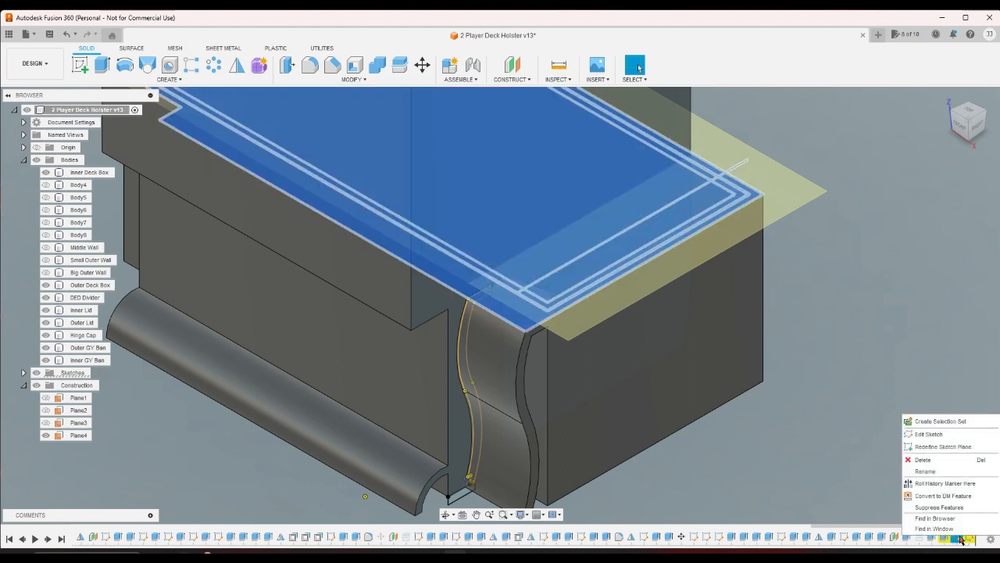
left_click(960, 539)
left_click(960, 538)
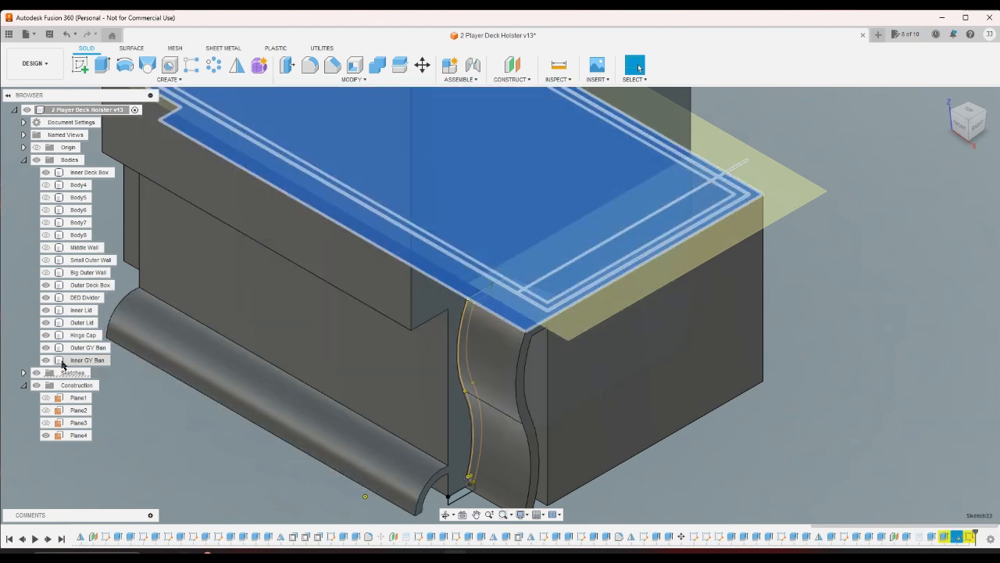
left_click(24, 373)
scroll(15, 380, "down", 5)
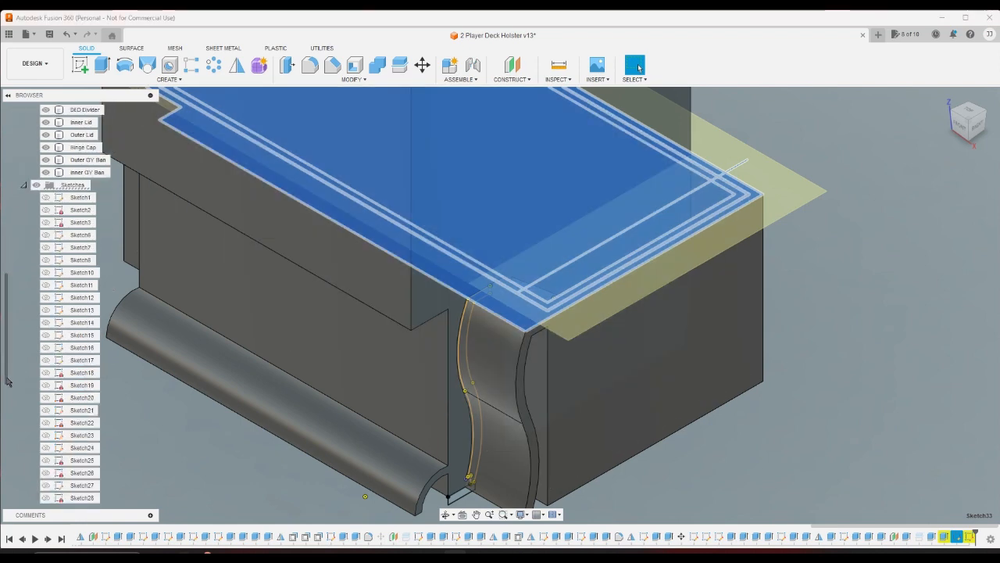
scroll(8, 380, "down", 4)
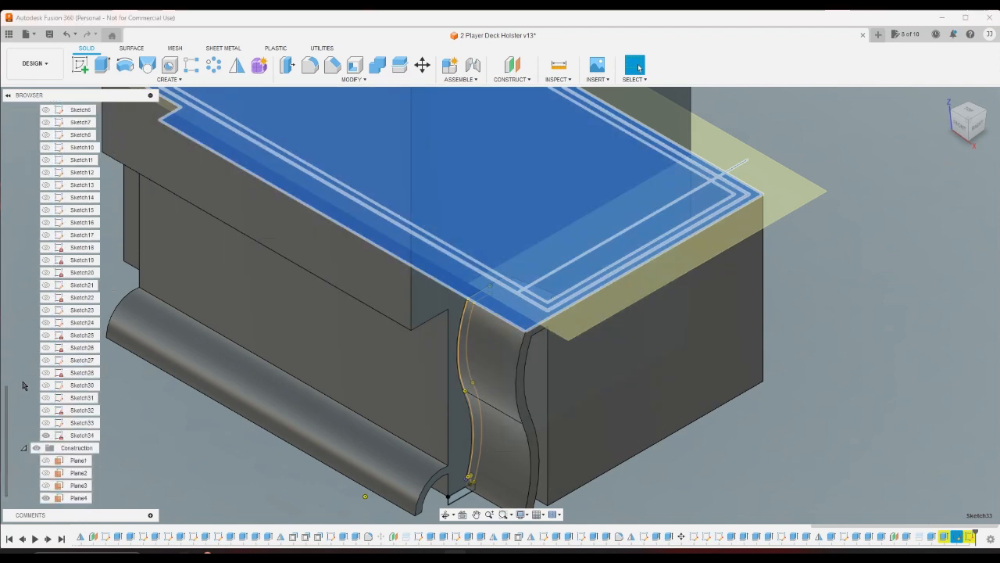
scroll(24, 386, "up", 2)
left_click(896, 496)
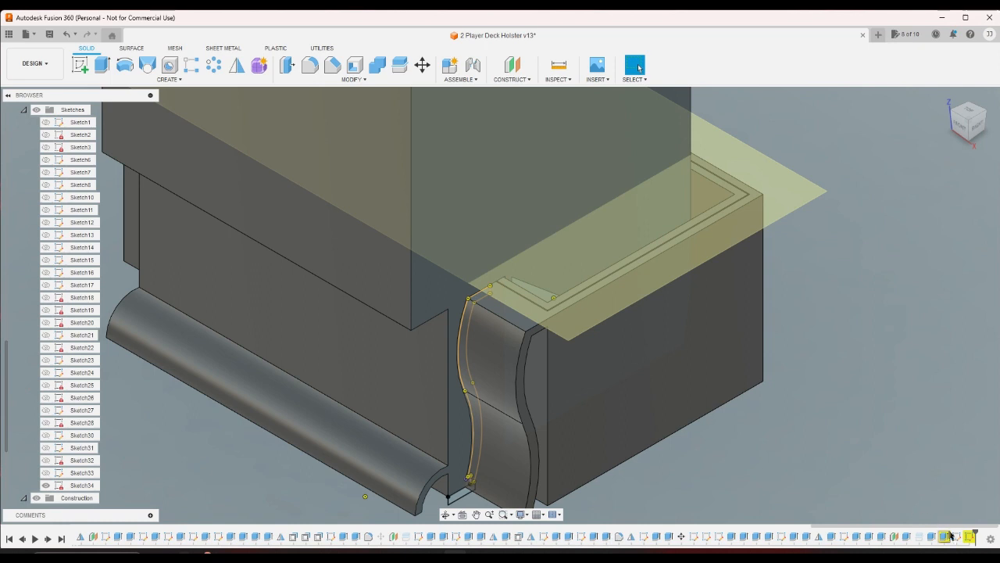
left_click(81, 471)
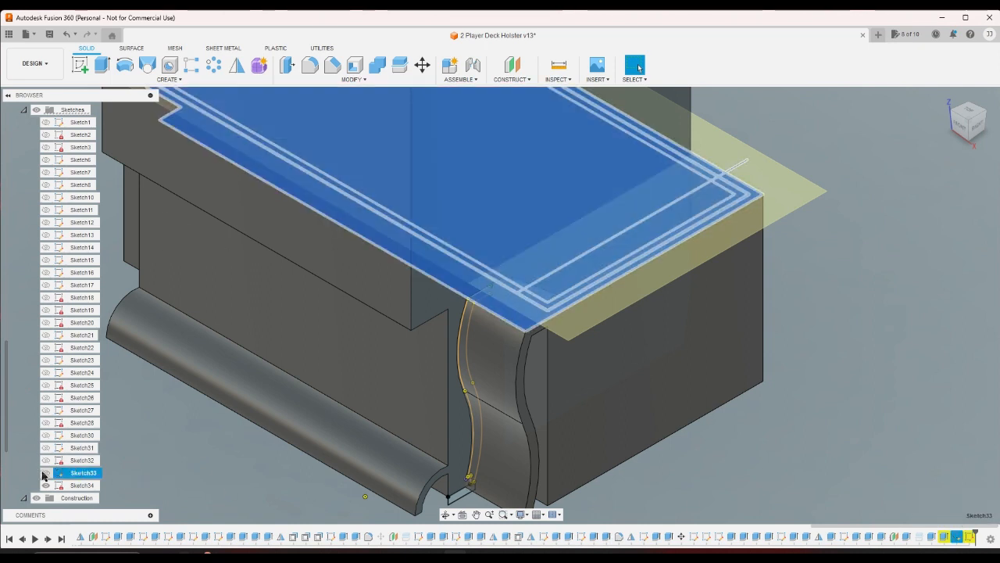
left_click(46, 473)
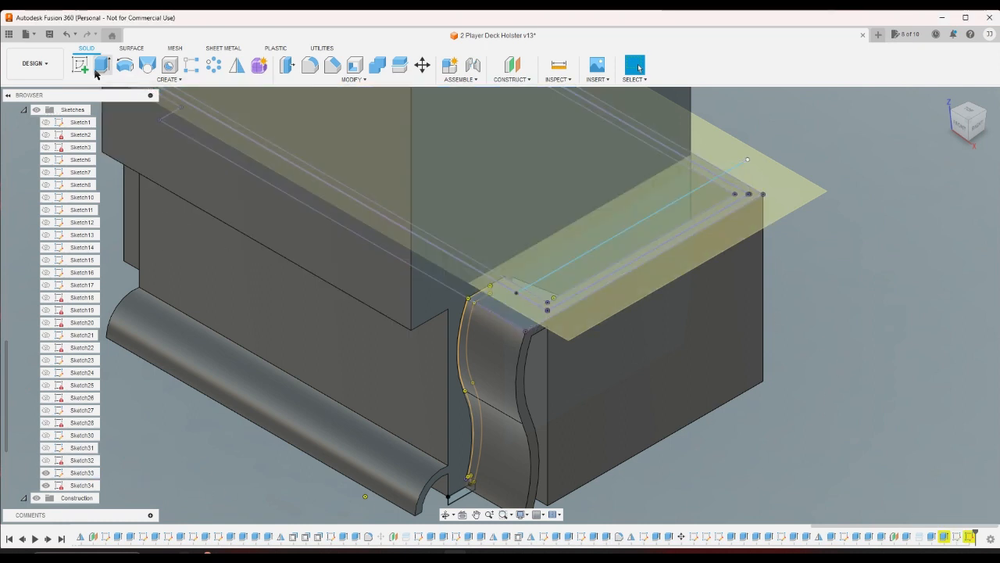
- Hide Plane4 and extrude the thin gap profile of Sketch33 one-sided with extent All, using the Join operation
left_click(98, 69)
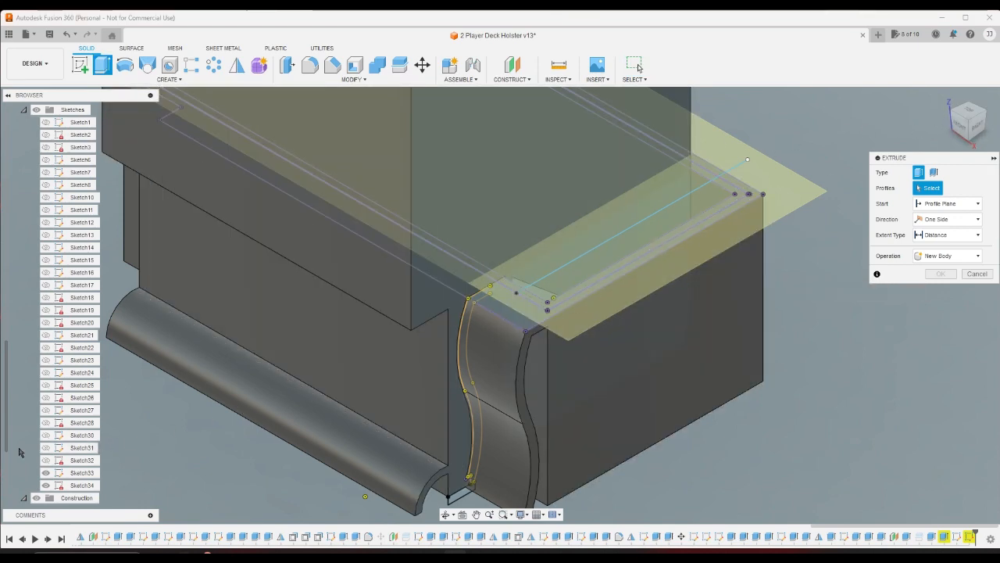
left_click(23, 498)
left_click(46, 497)
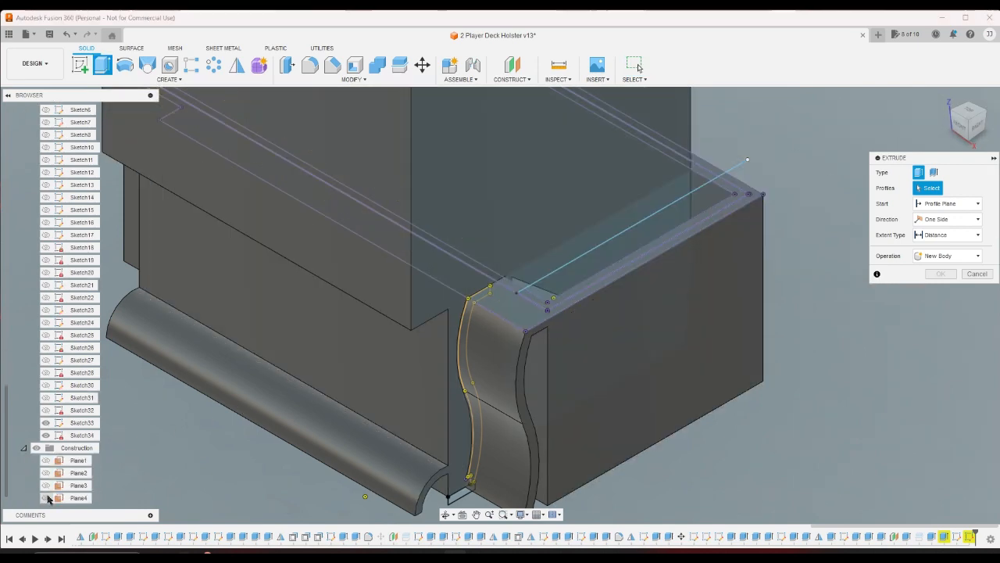
scroll(751, 183, "up", 5)
scroll(703, 179, "up", 3)
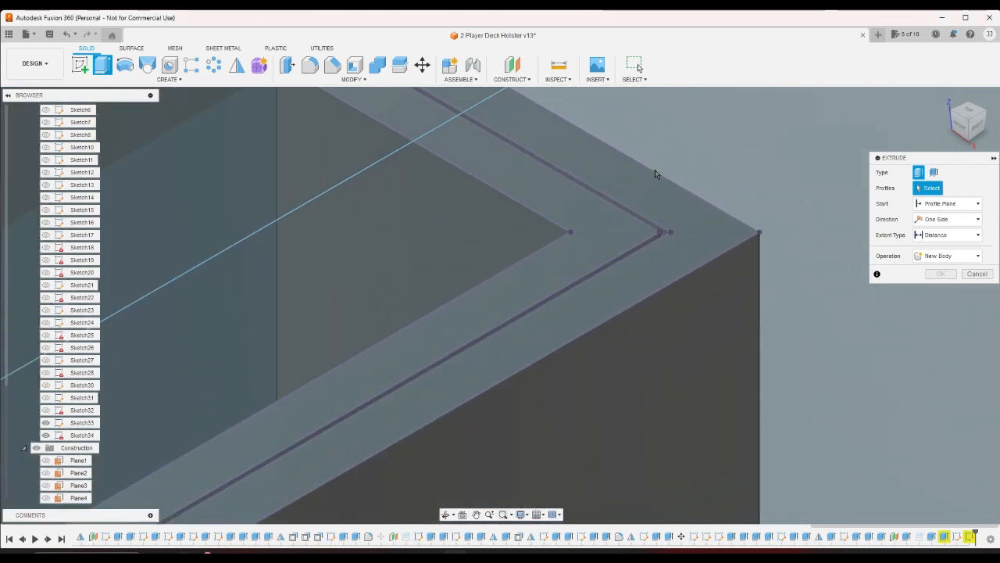
left_click(616, 201)
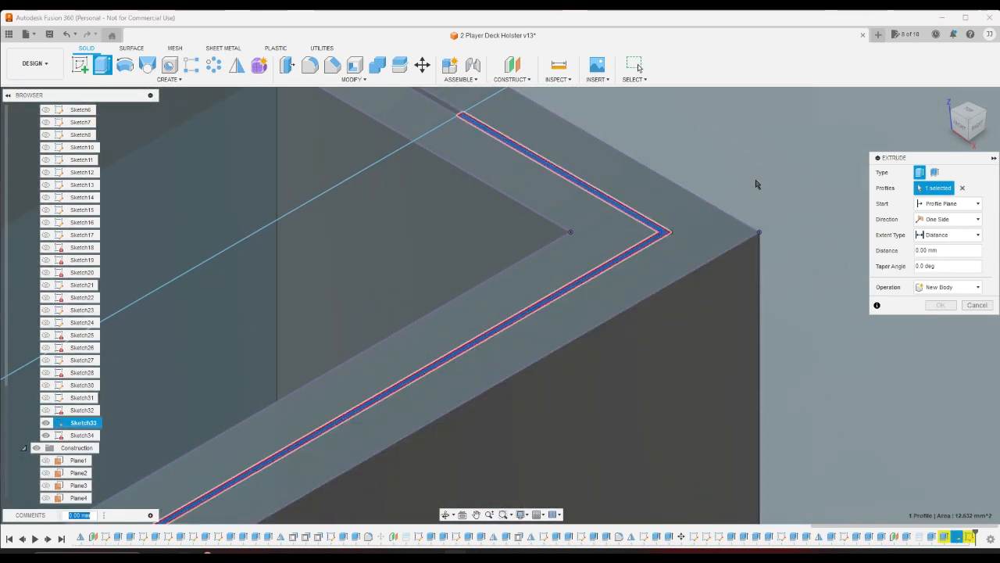
left_click(960, 234)
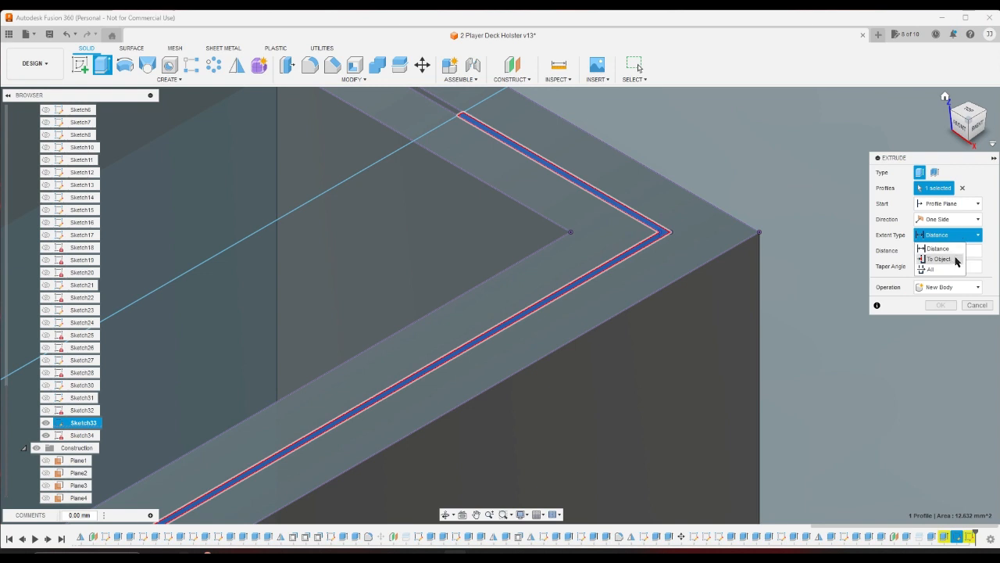
left_click(954, 267)
left_click(950, 287)
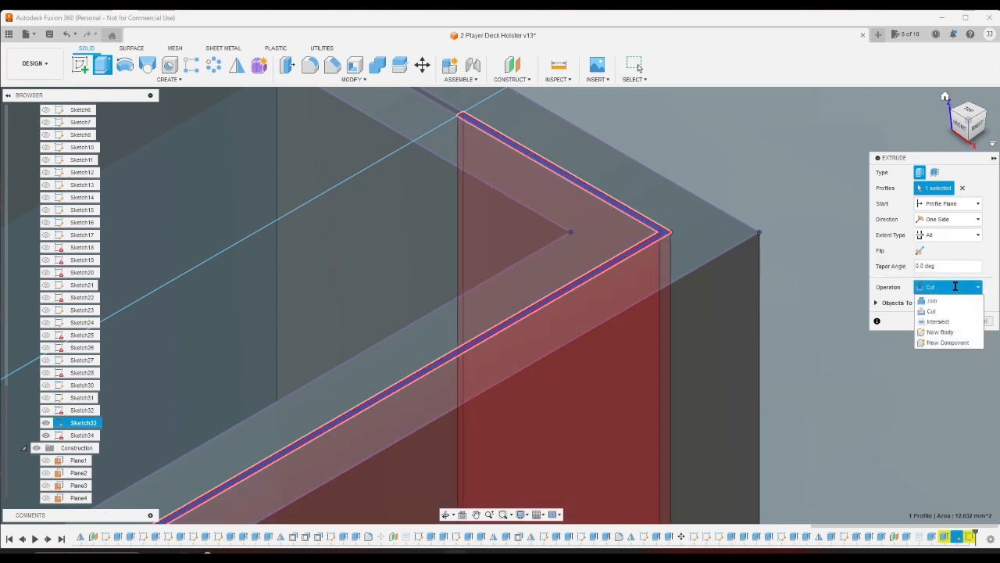
left_click(951, 305)
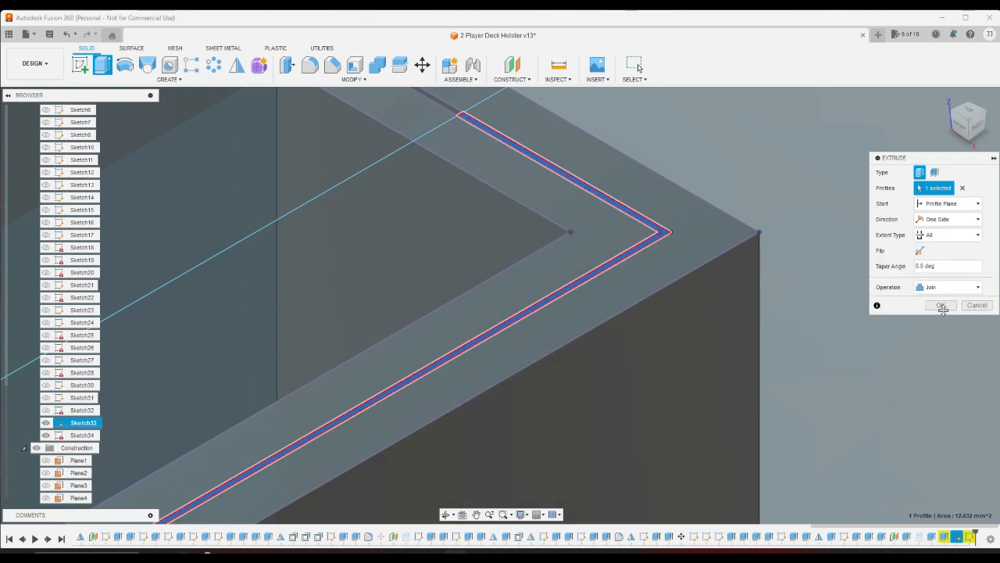
left_click(947, 309)
scroll(893, 262, "down", 4)
scroll(877, 224, "down", 5)
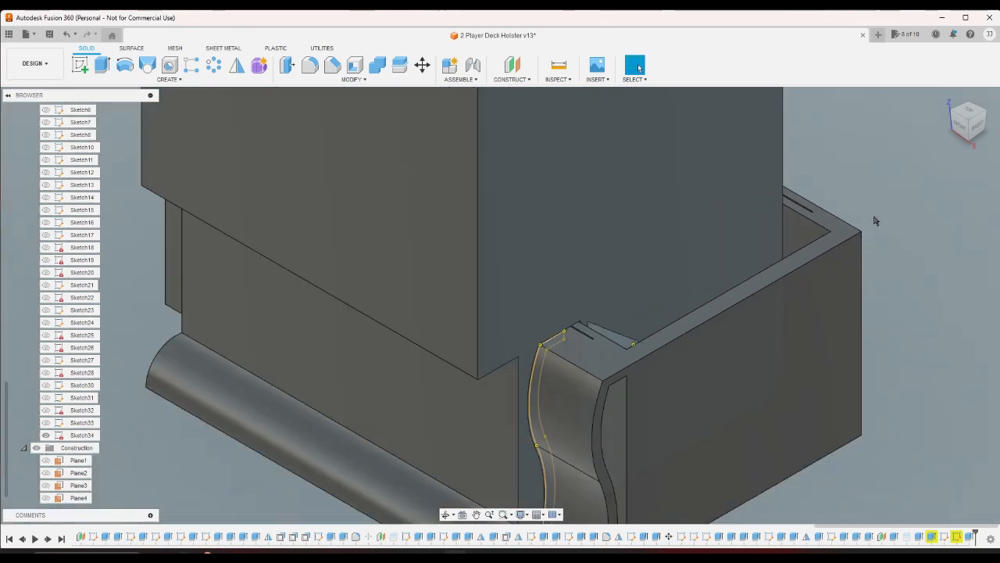
scroll(793, 331, "up", 2)
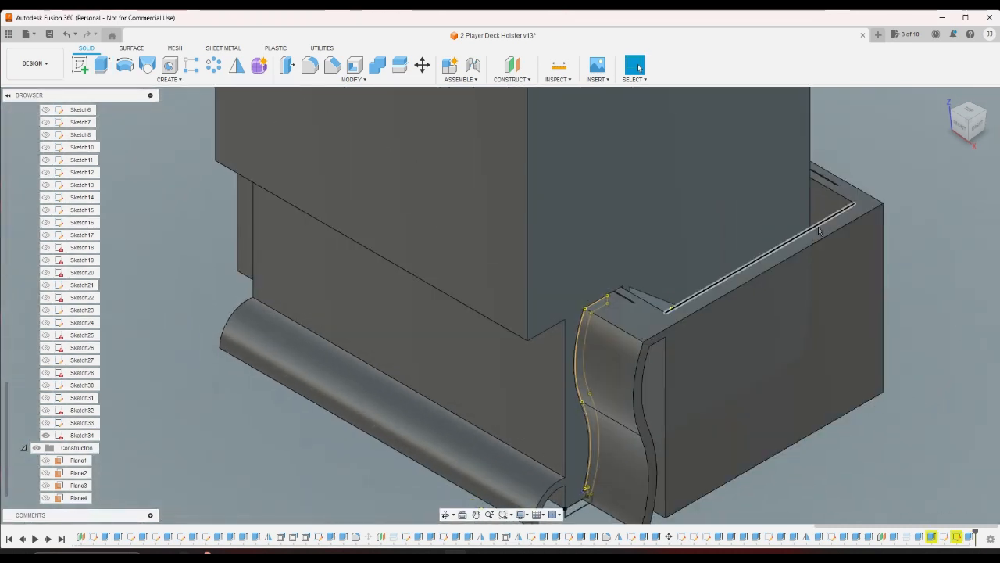
scroll(888, 216, "down", 3)
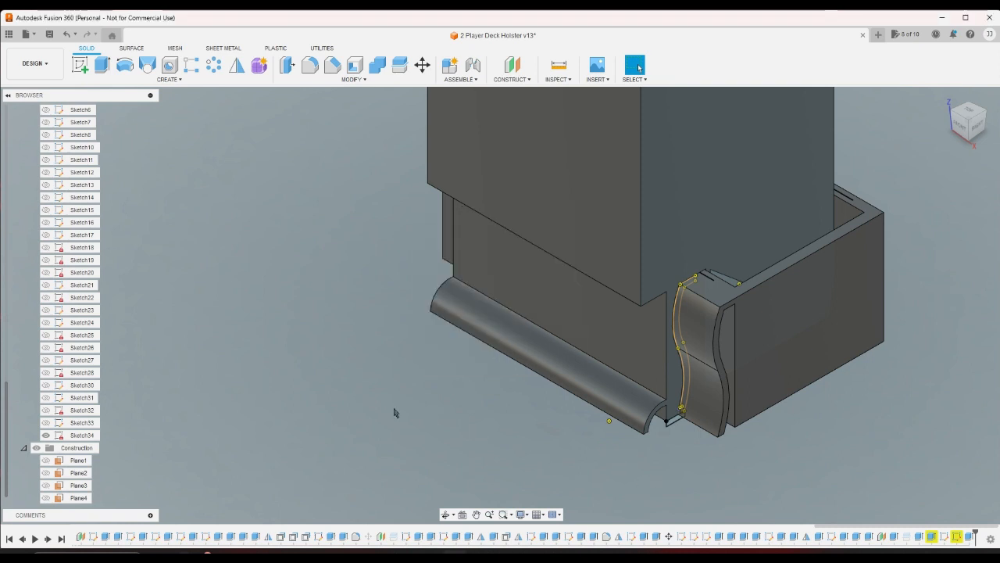
- Collapse the Construction and Sketches folders and highlight the Outer Deck Box body to identify it in the model
left_click(24, 451)
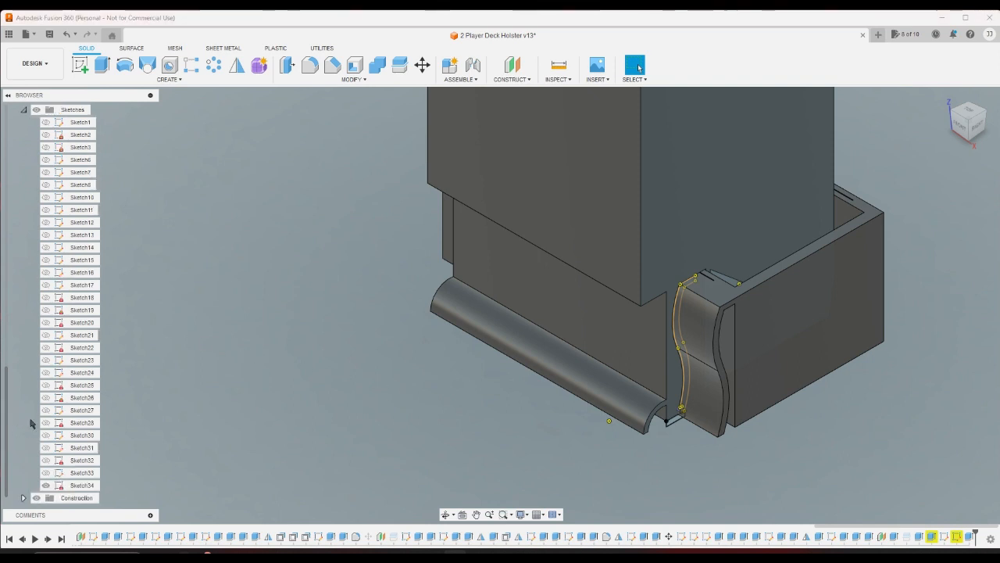
scroll(21, 367, "up", 3)
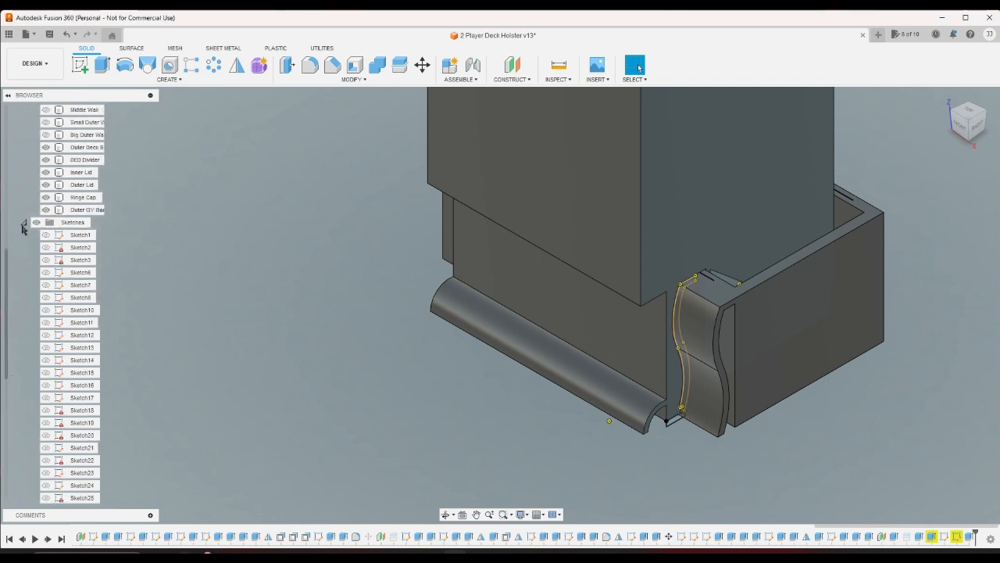
left_click(24, 223)
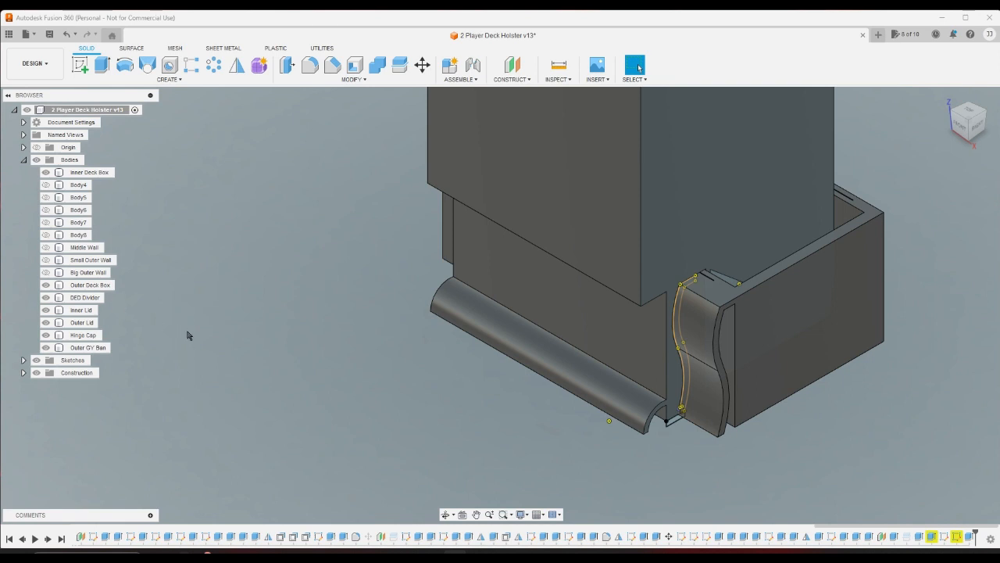
left_click(90, 284)
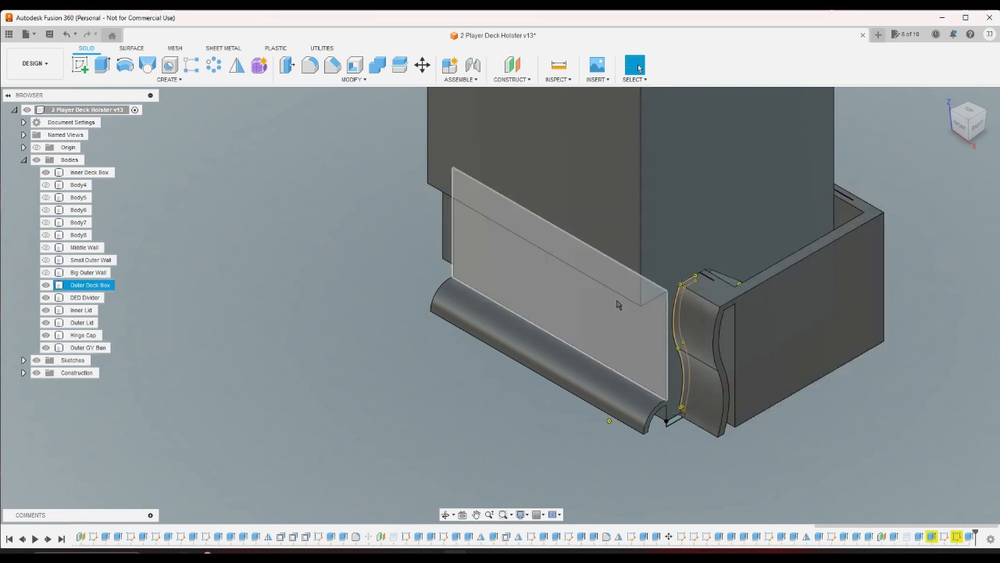
left_click(445, 408)
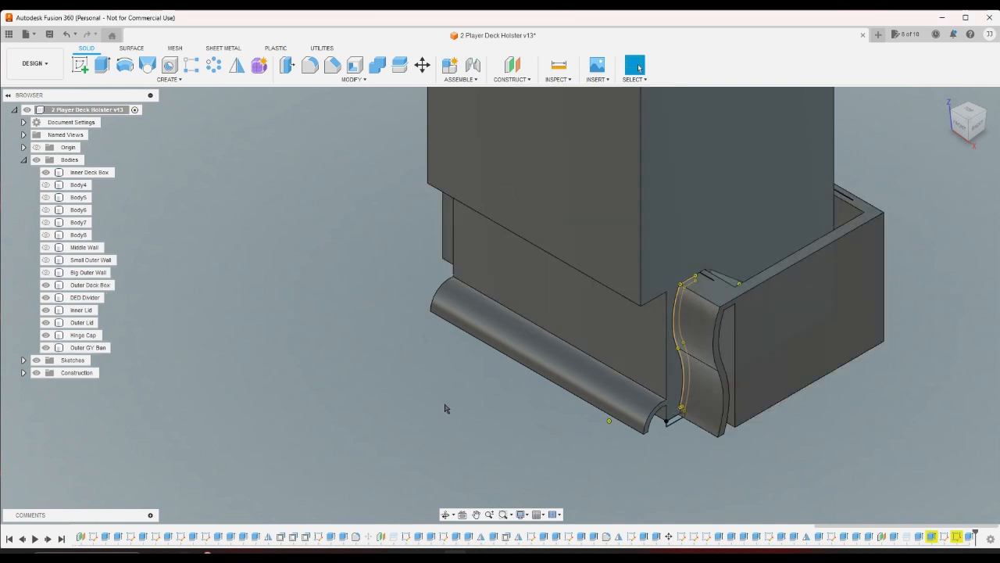
- Unsuppress the suppressed timeline feature that splits the deck box and save the Outer Deck Box (1) body as a 3MF mesh named Clip Test
right_click(906, 536)
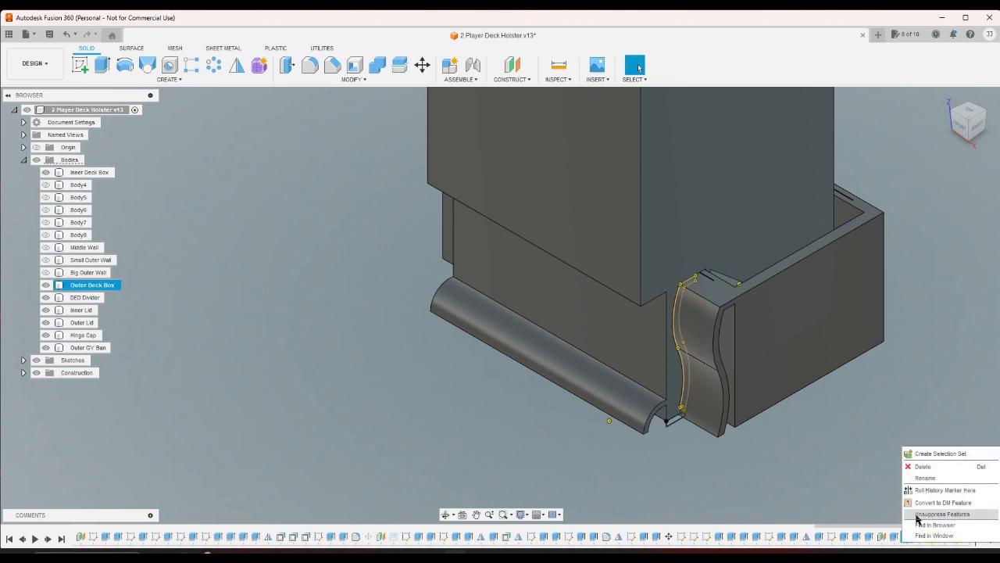
left_click(916, 519)
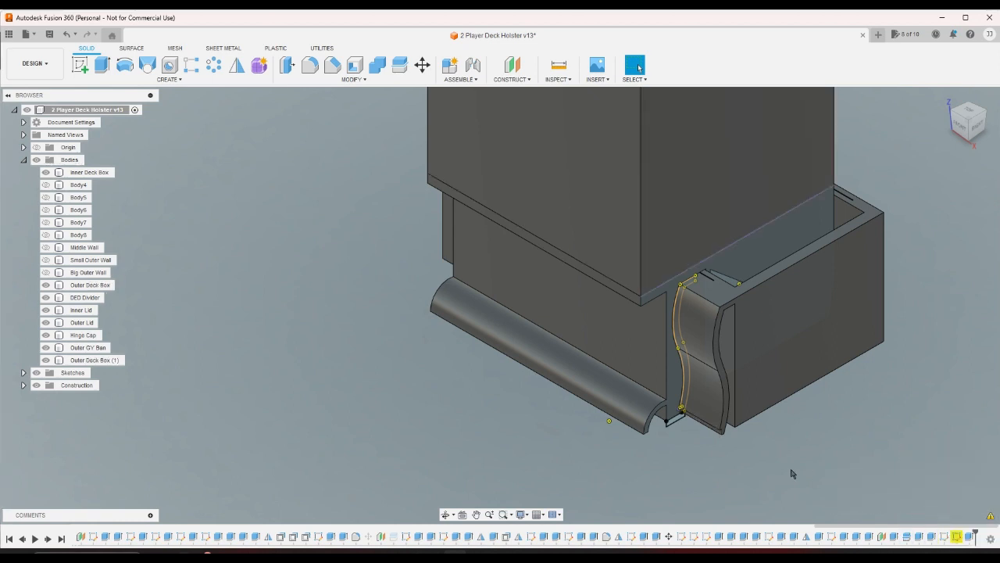
left_click(97, 359)
right_click(111, 360)
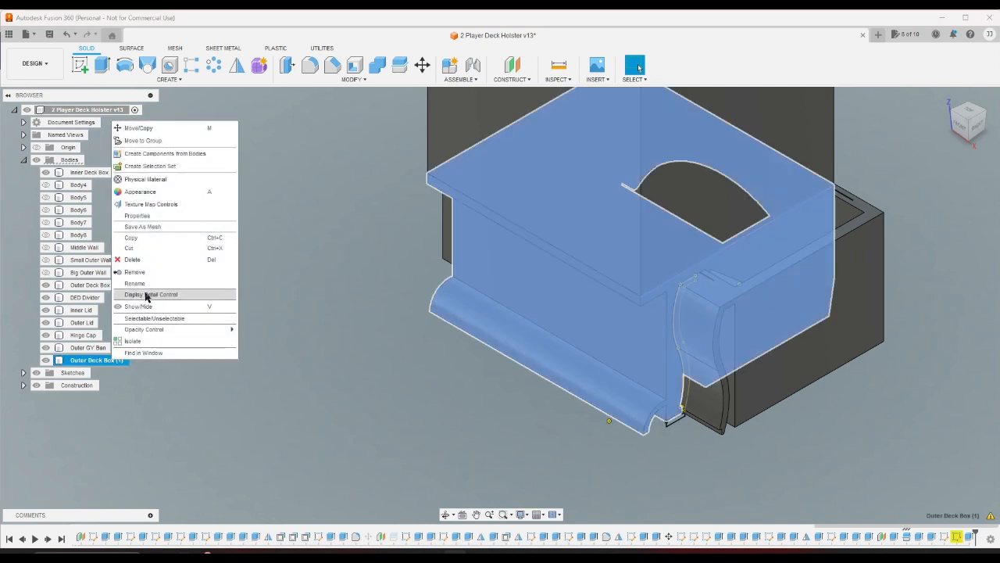
left_click(145, 227)
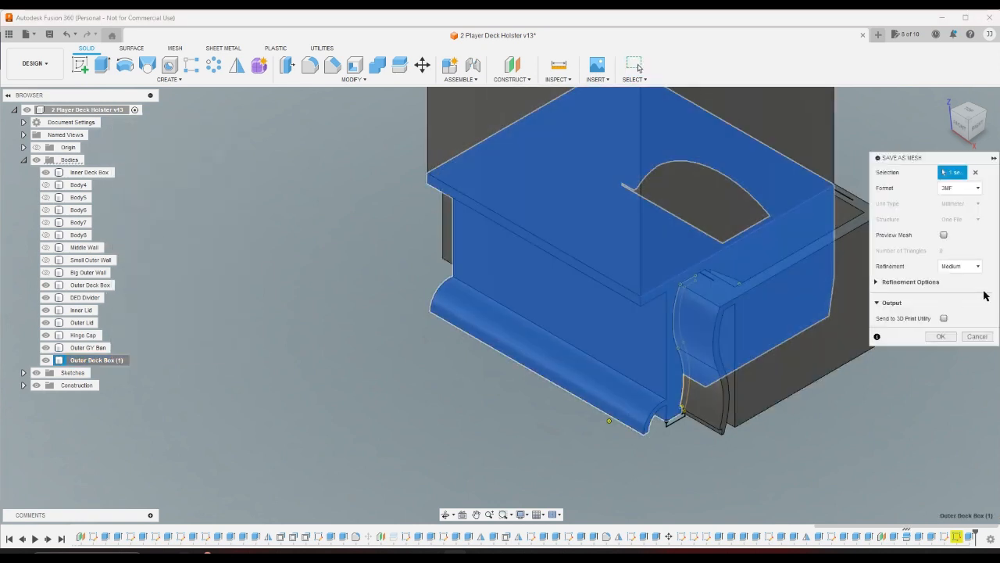
left_click(942, 336)
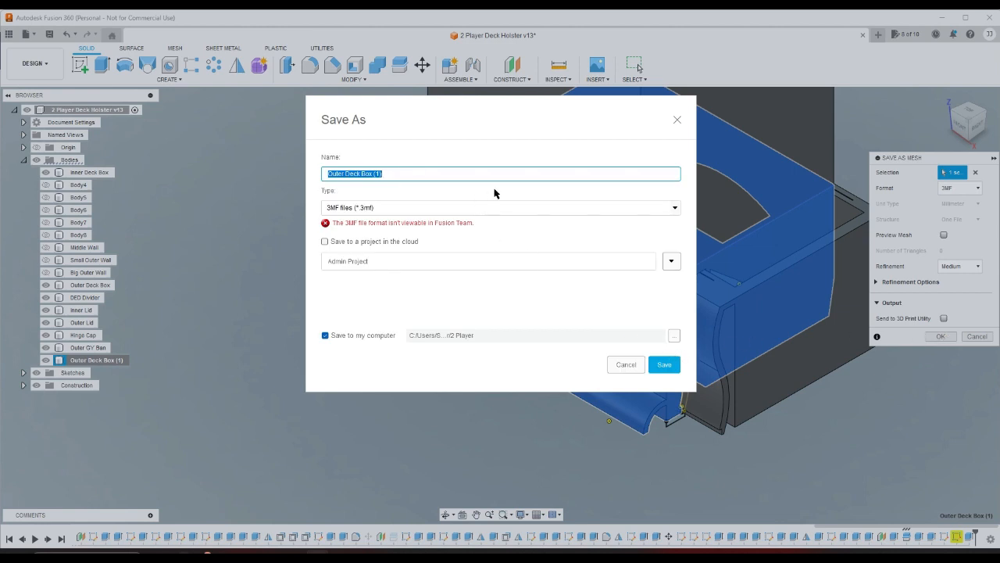
type("Clip Test")
key("Return")
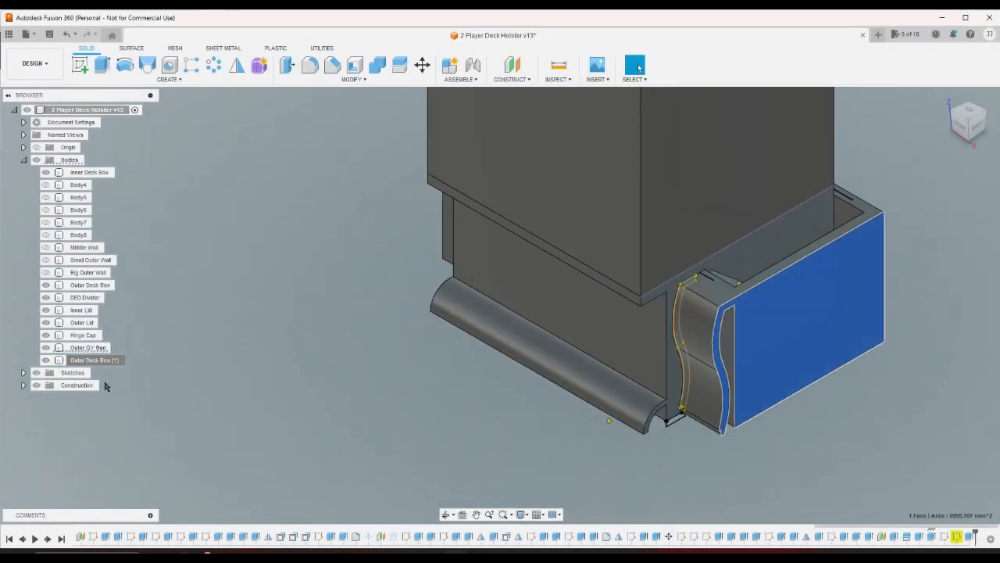
- Save the Outer GY Ban body as a 3MF mesh on the computer under a Clip Test name
left_click(89, 349)
right_click(88, 354)
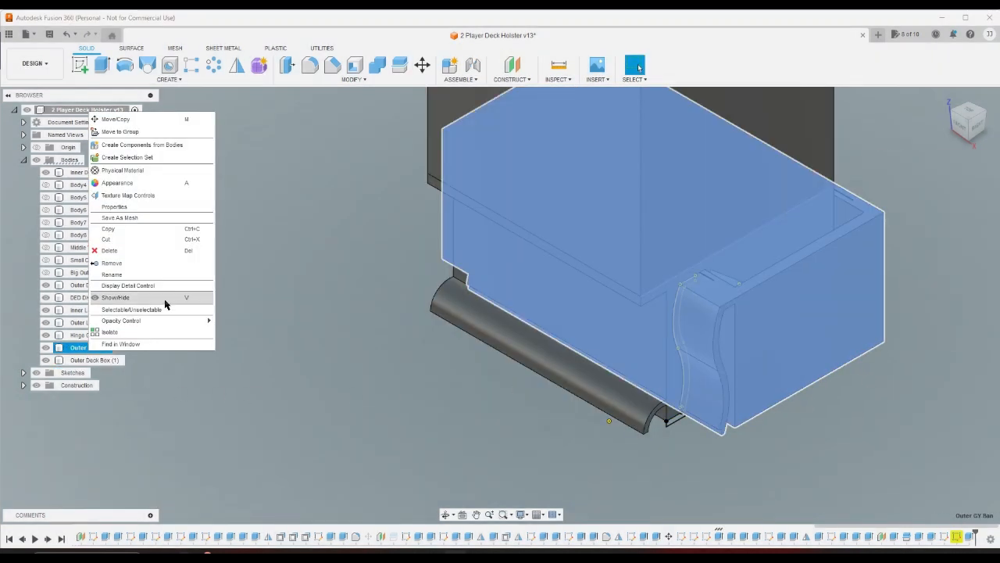
left_click(120, 217)
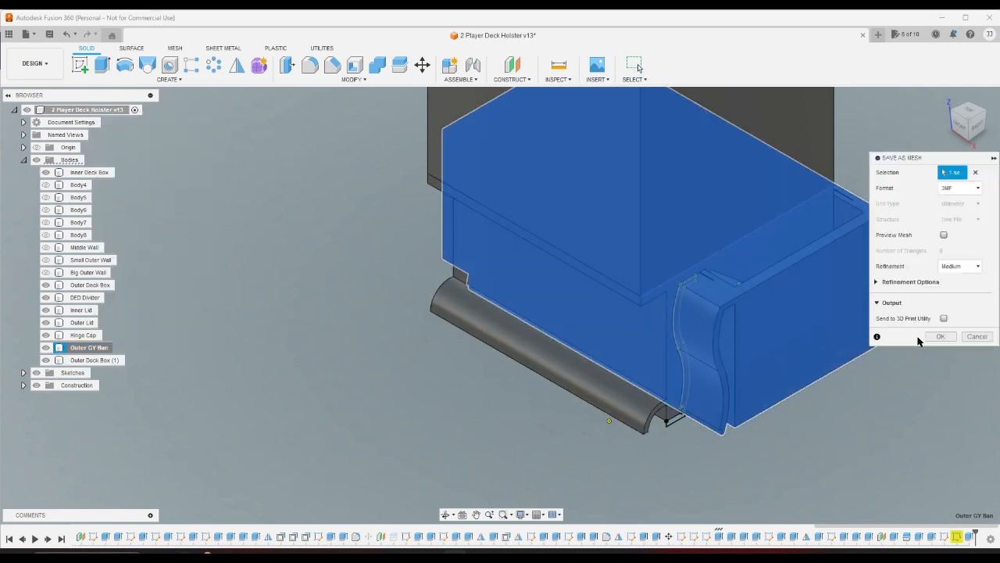
left_click(940, 336)
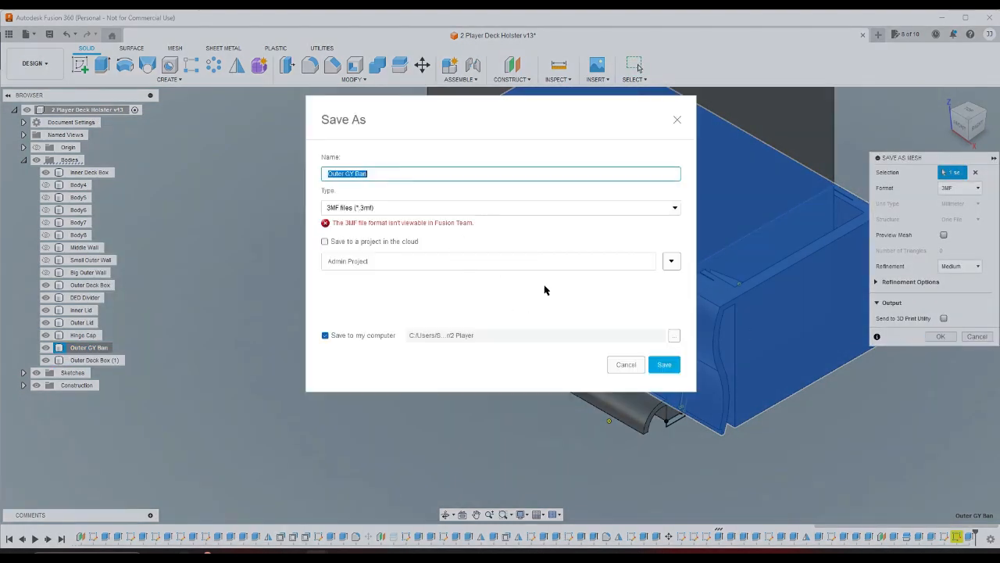
type("Clip Test")
key("Return")
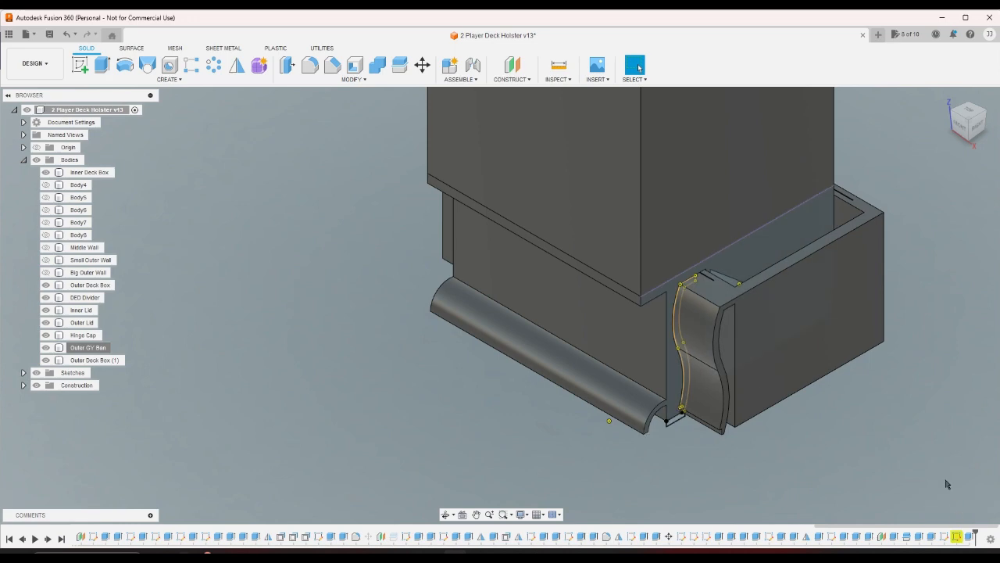
- Undo the recent feature and sketch edits back through the slide stop's clearance changes, and save the design with the default version description
key("ctrl+z")
key("ctrl+z")
key("ctrl+z")
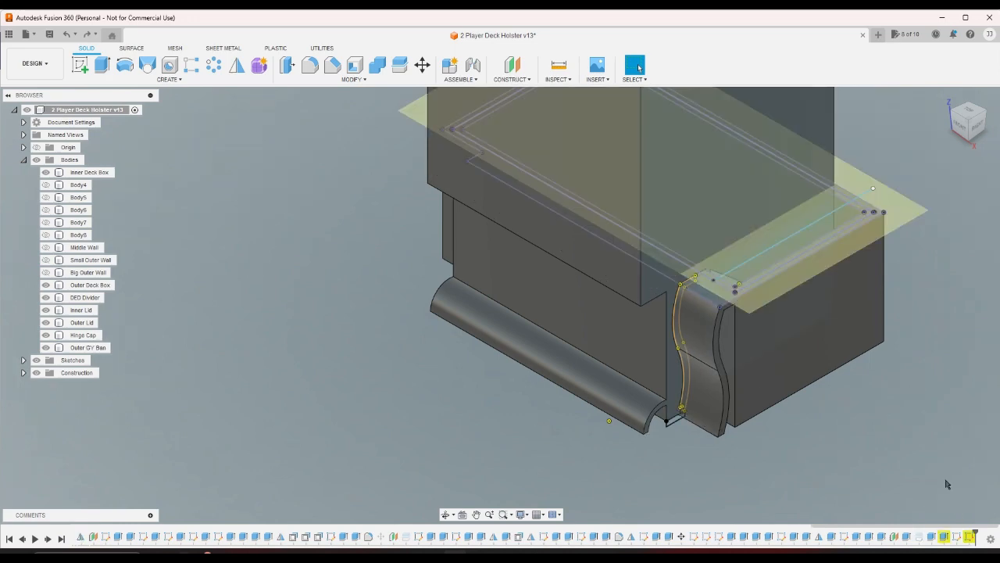
key("ctrl+z")
key("ctrl+z")
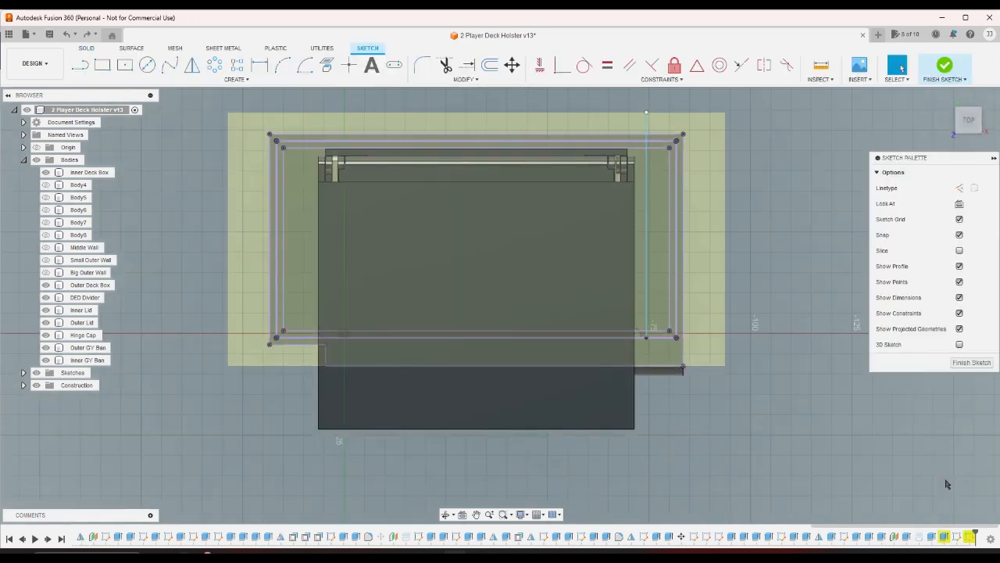
key("ctrl+z")
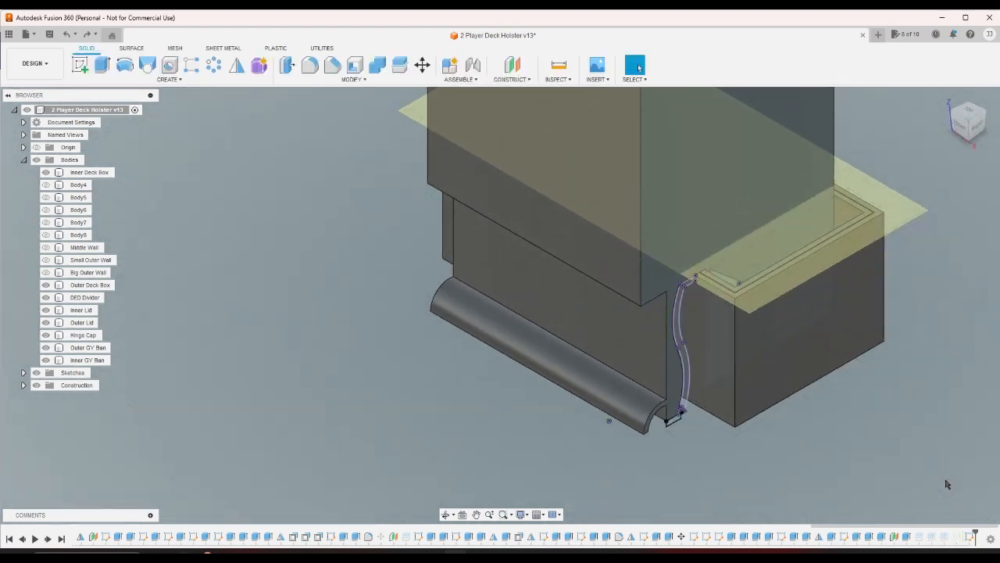
key("ctrl+z")
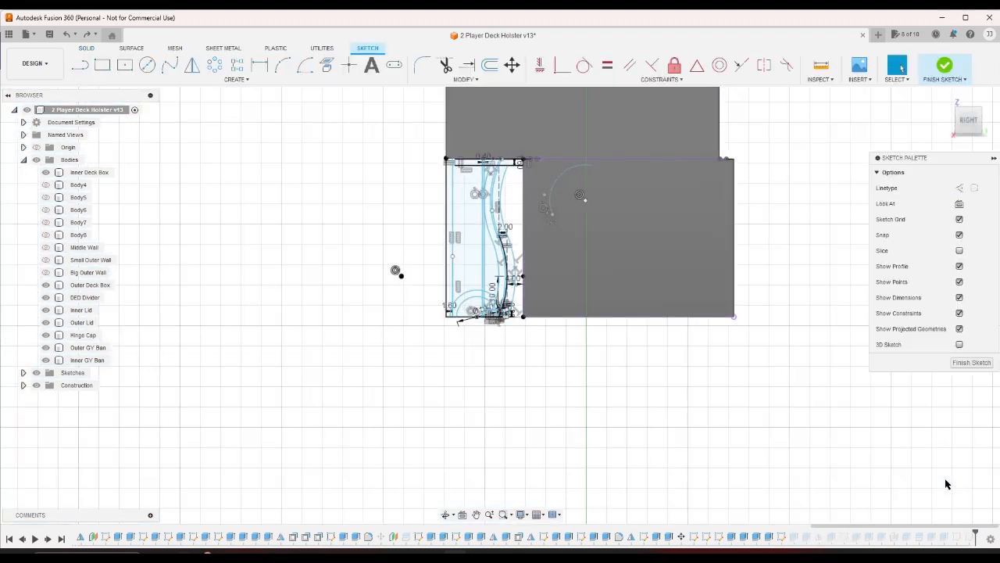
key("ctrl+z")
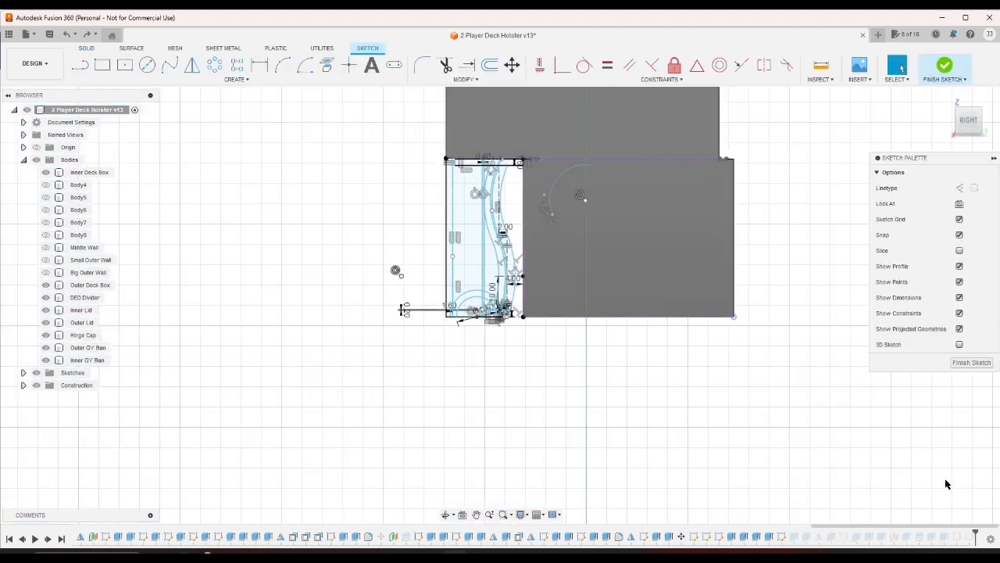
key("ctrl+z")
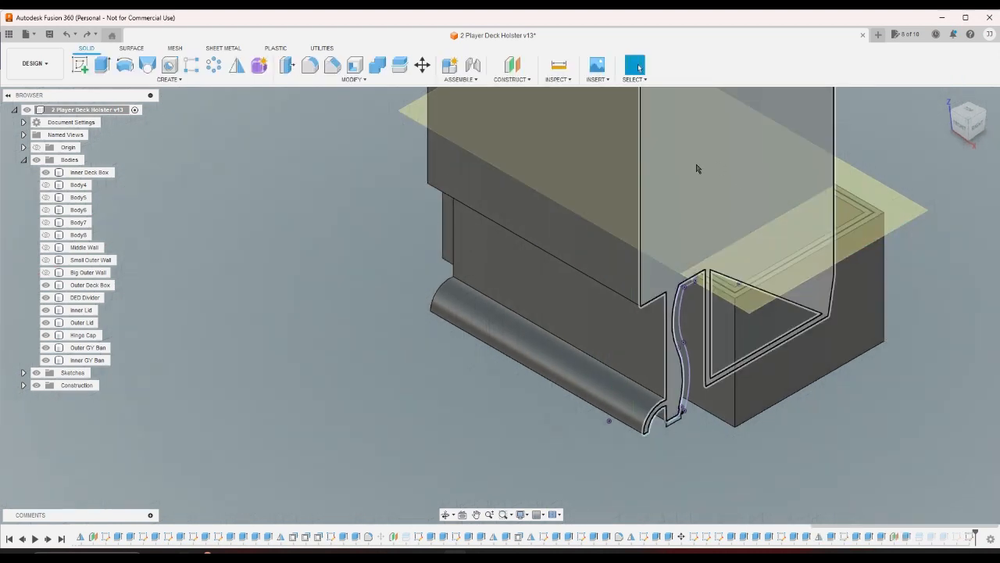
key("ctrl+s")
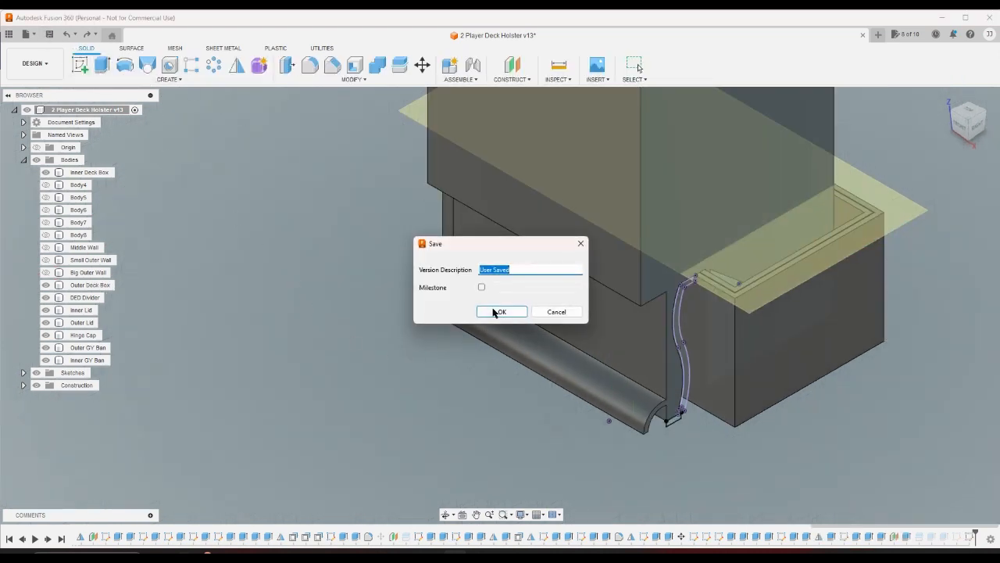
left_click(498, 312)
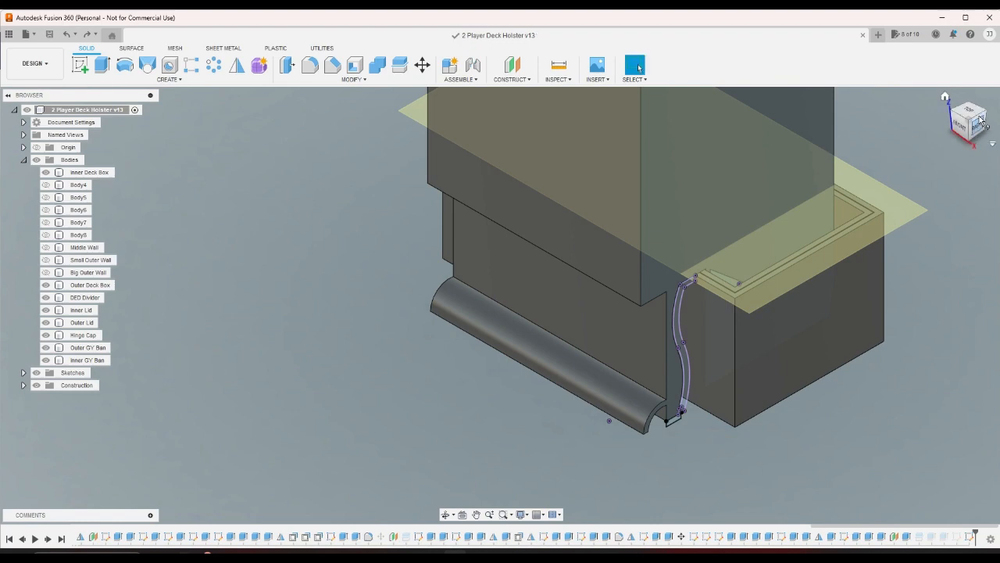
- Redo the last undone edit of the slide's stop profile and save the design again with the default version description
left_click(976, 116)
scroll(629, 402, "down", 1)
scroll(570, 485, "up", 6)
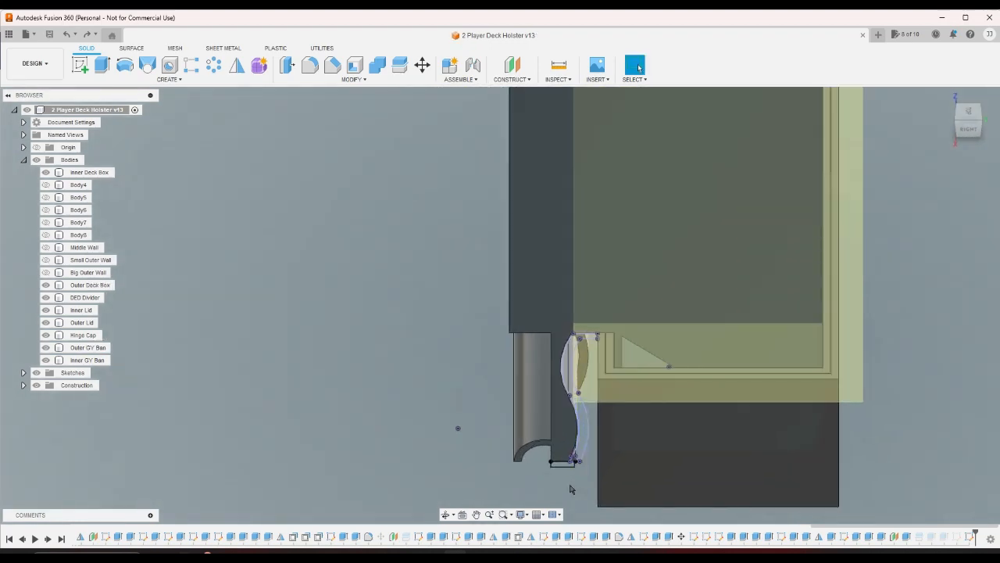
scroll(572, 481, "up", 3)
scroll(608, 430, "down", 3)
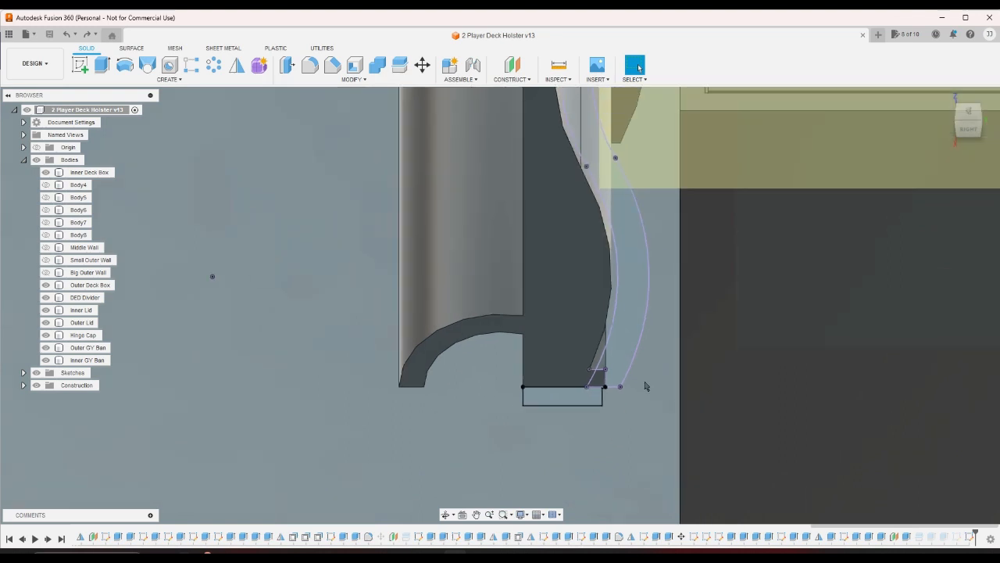
left_click(965, 131)
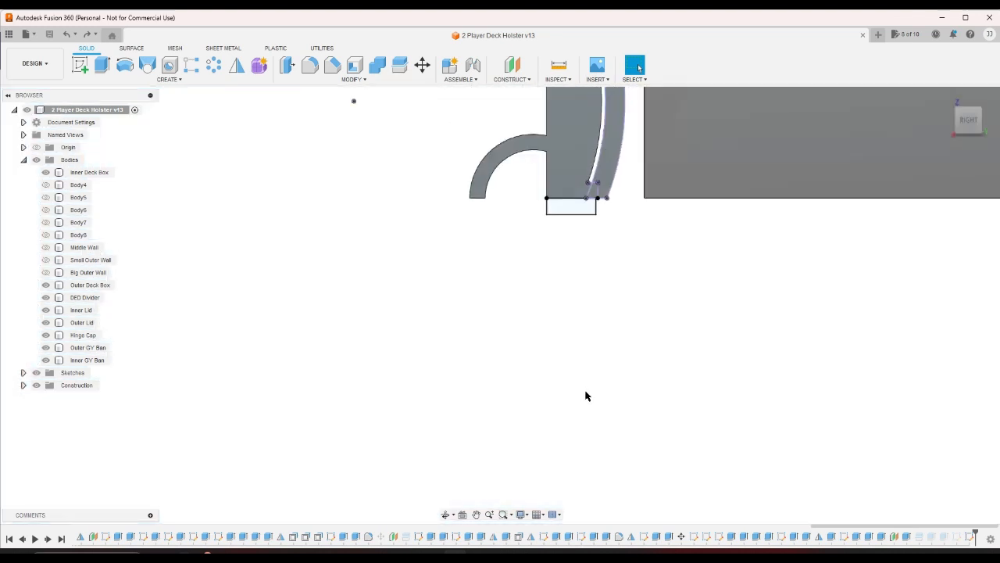
scroll(586, 391, "down", 3)
scroll(608, 282, "up", 6)
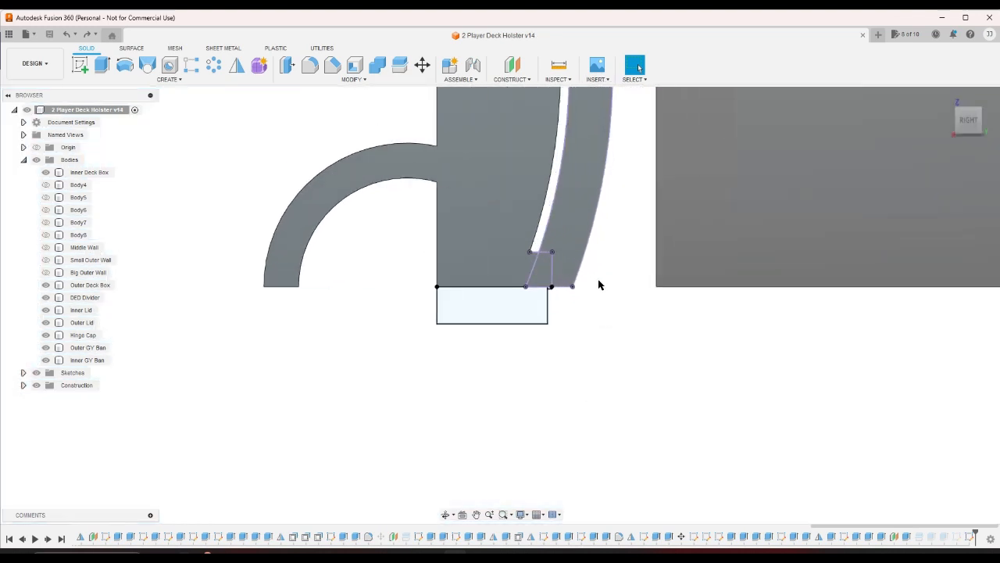
key("ctrl+y")
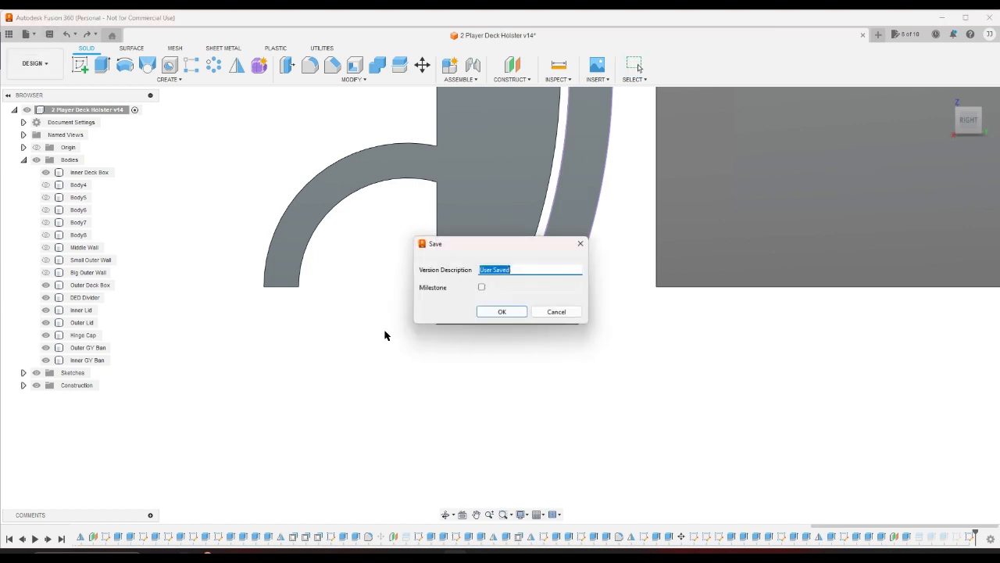
key("ctrl+s")
left_click(500, 312)
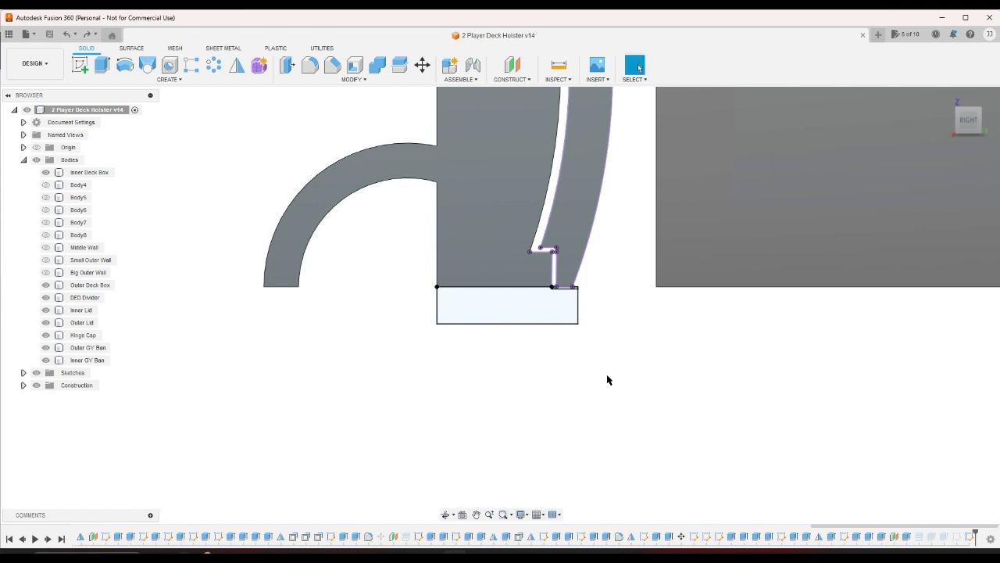
- Examine the stop profile and clearance gap at the lower end of the curved slide, including from a different side of the model
scroll(607, 379, "down", 6)
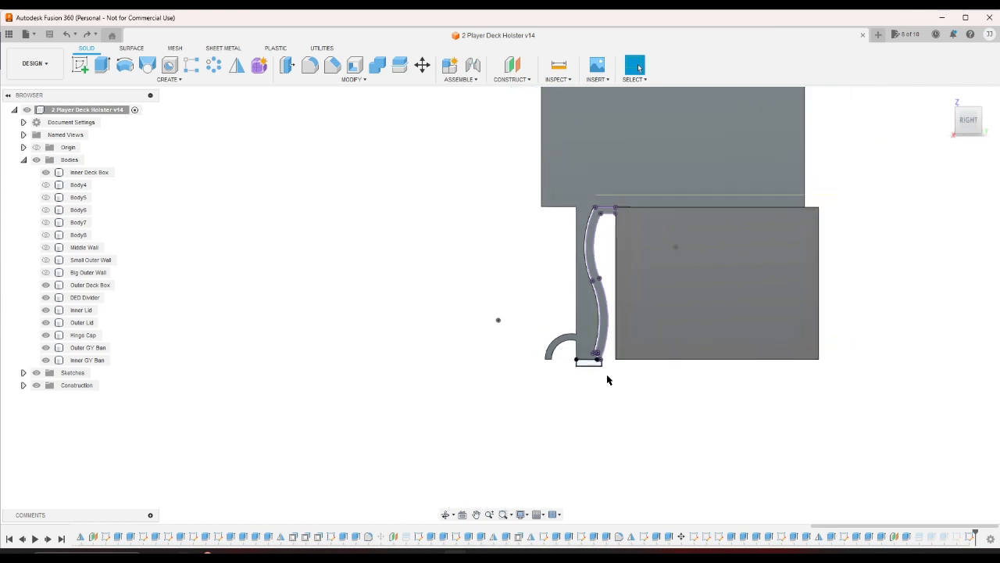
scroll(602, 373, "up", 8)
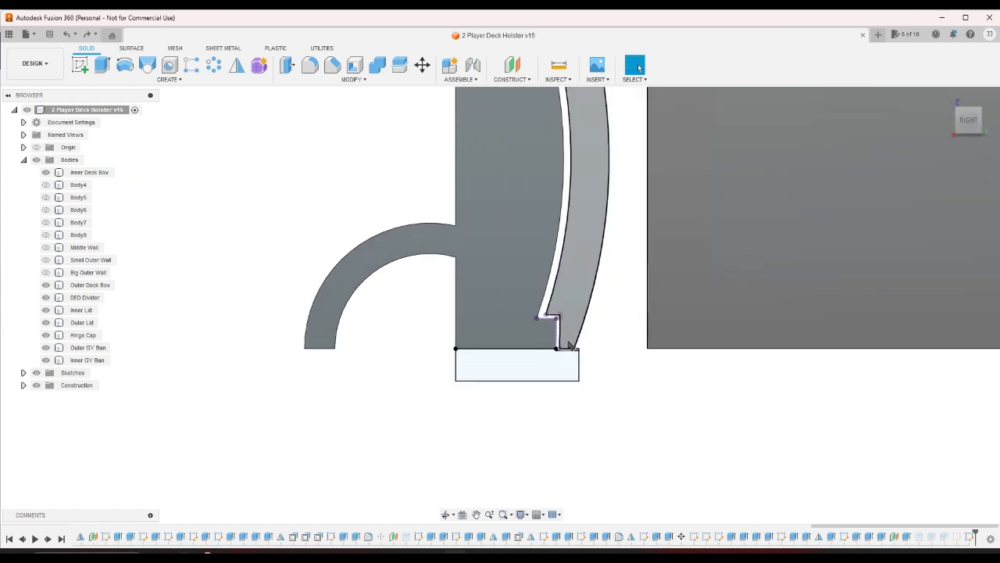
scroll(595, 334, "down", 4)
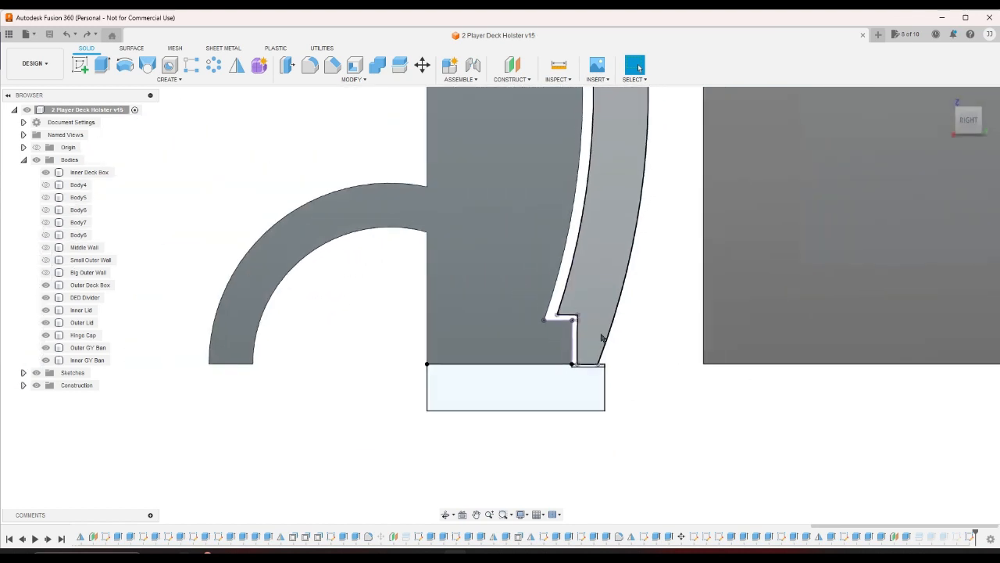
scroll(601, 351, "up", 4)
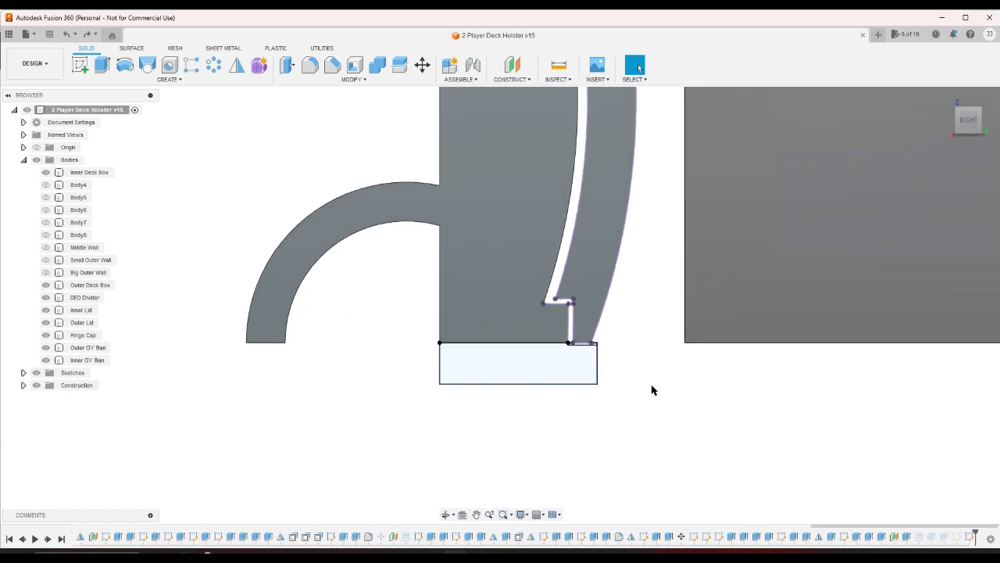
scroll(648, 387, "down", 6)
scroll(638, 372, "up", 1)
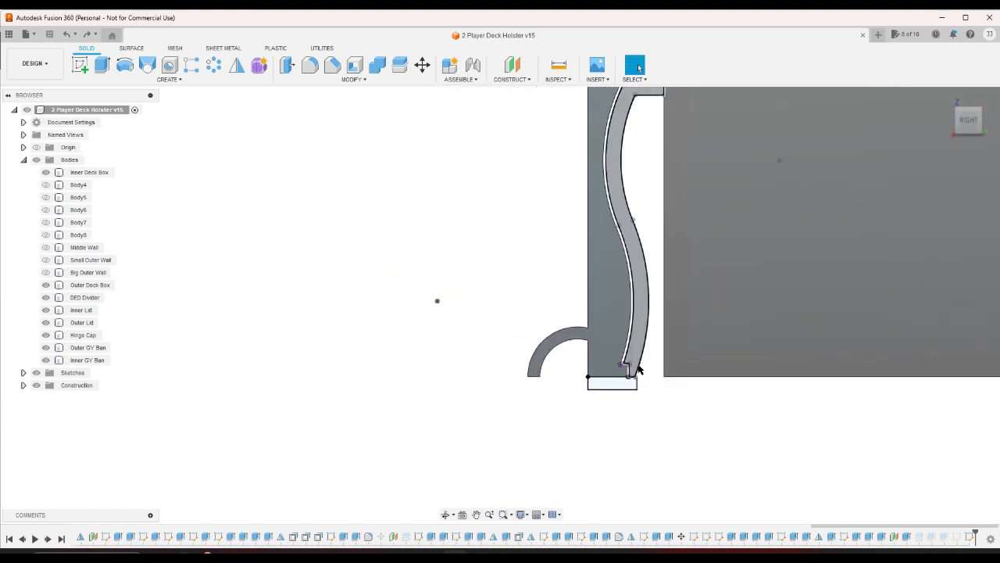
scroll(639, 369, "up", 2)
left_click(942, 99)
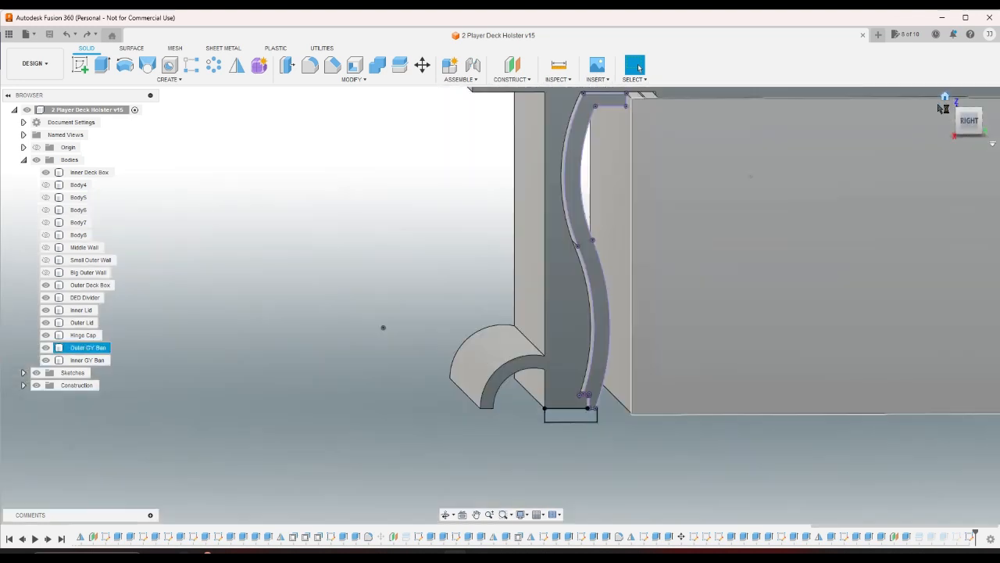
left_click(978, 126)
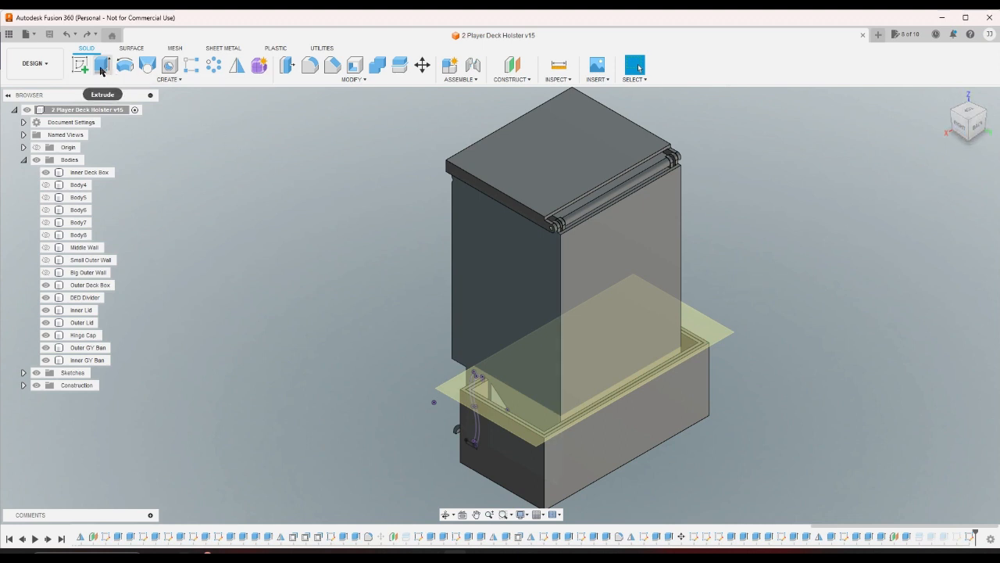
- Hide the Inner GY Ban and Outer GY Ban bodies to expose the lower part of the Outer Deck Box and its slide
left_click(45, 359)
left_click(45, 360)
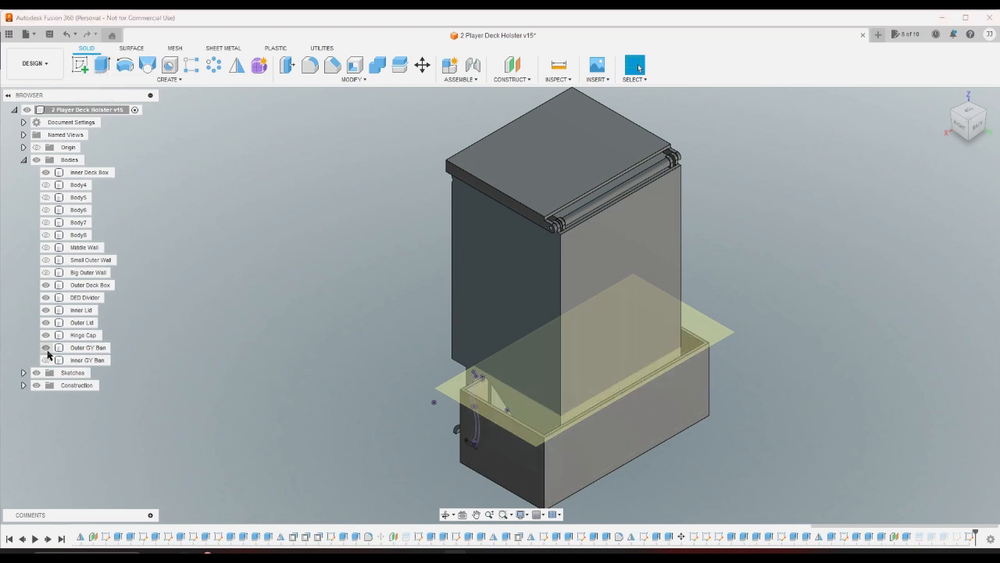
left_click(45, 347)
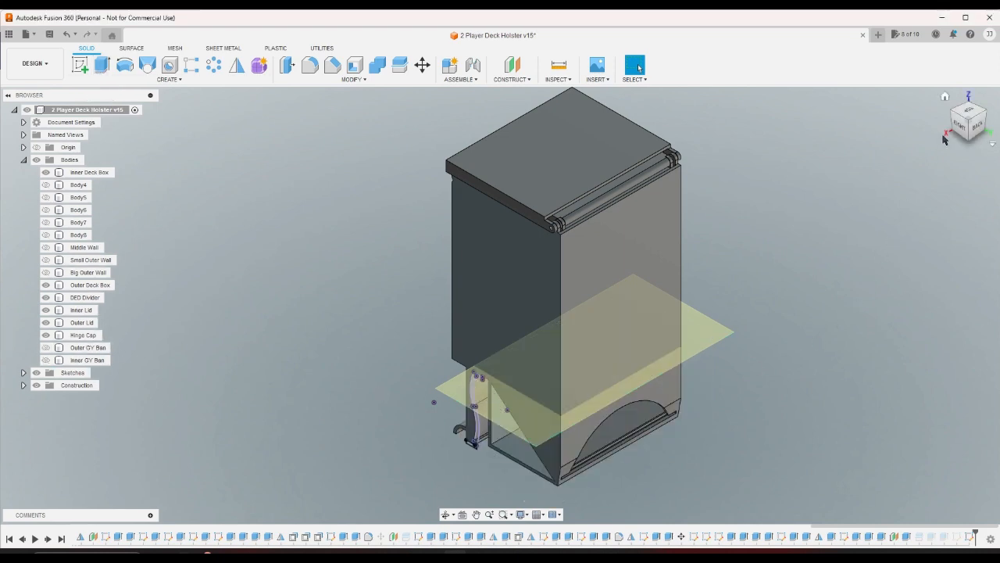
left_click(967, 132)
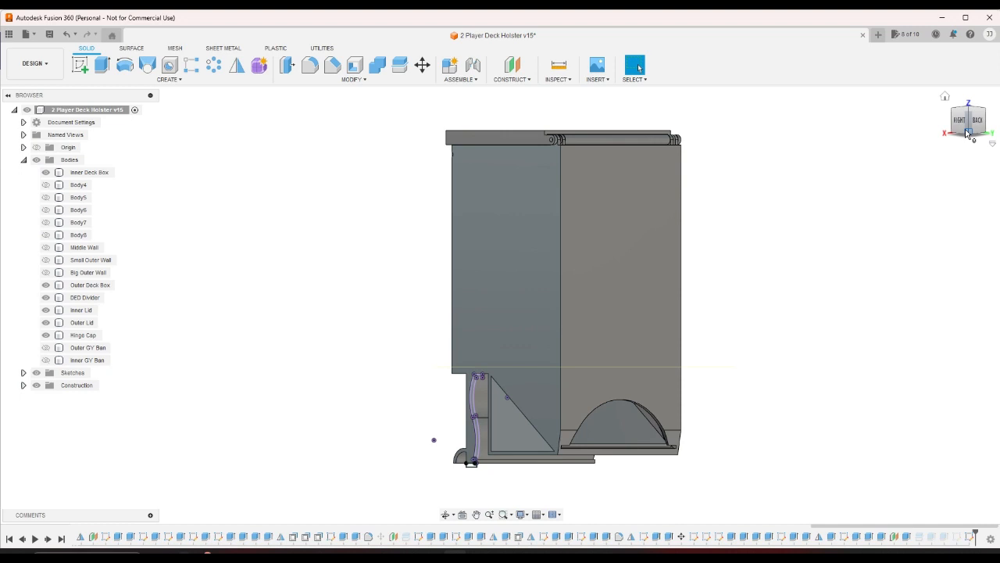
scroll(705, 464, "up", 2)
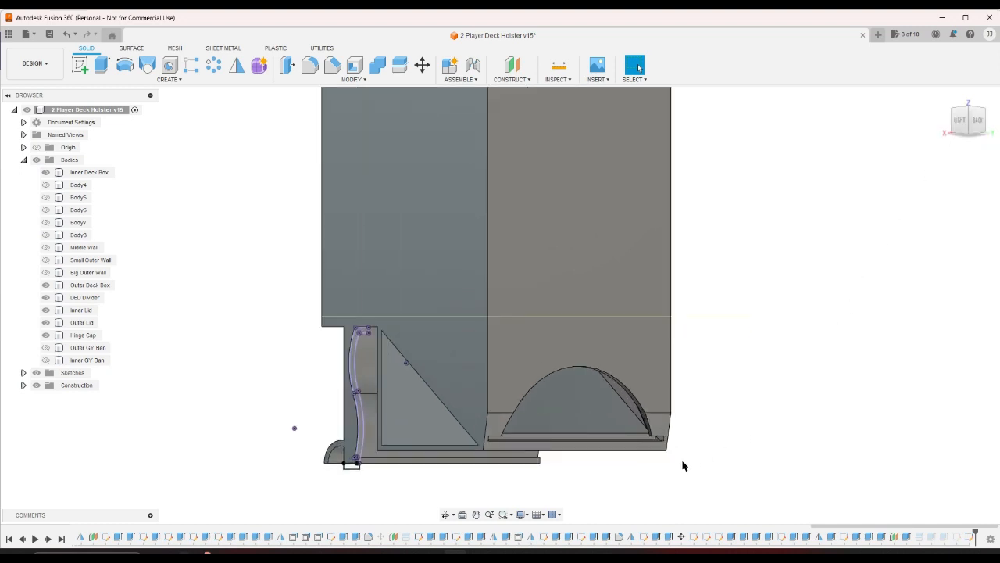
- Examine the arched cutout, its curved edge and the narrow slot along the lower back of the Outer Deck Box
scroll(613, 467, "up", 2)
left_click(653, 407)
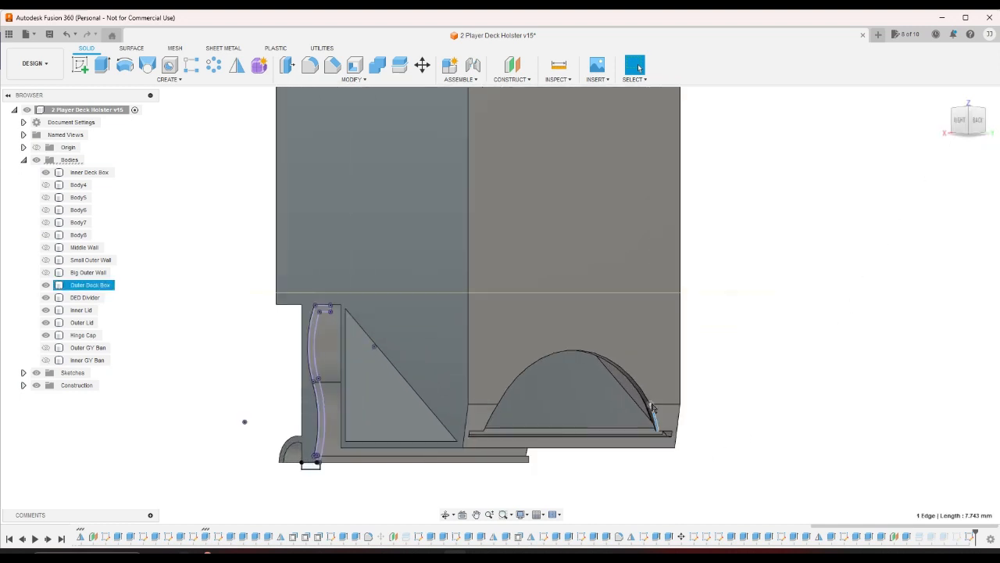
left_click(728, 410)
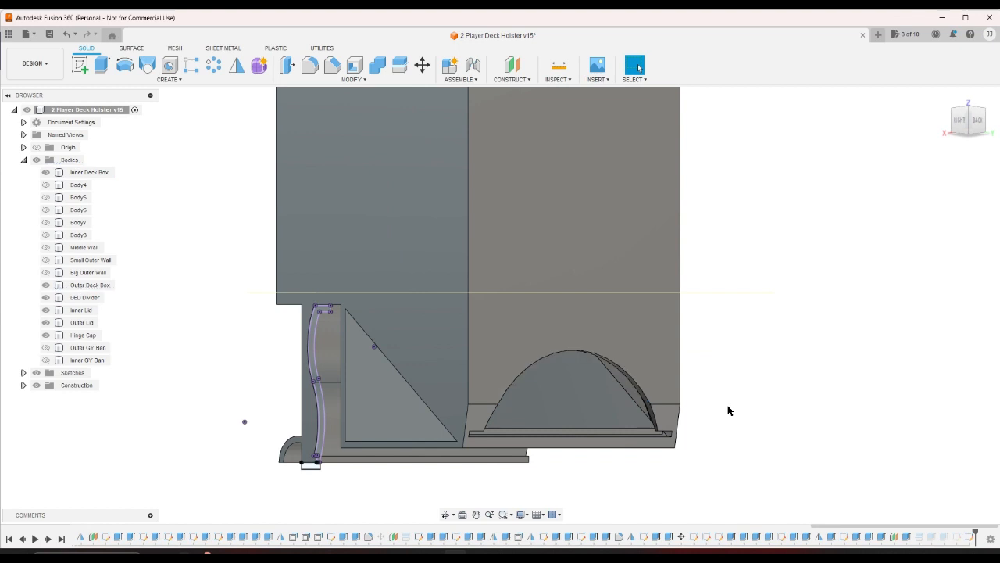
scroll(681, 420, "up", 8)
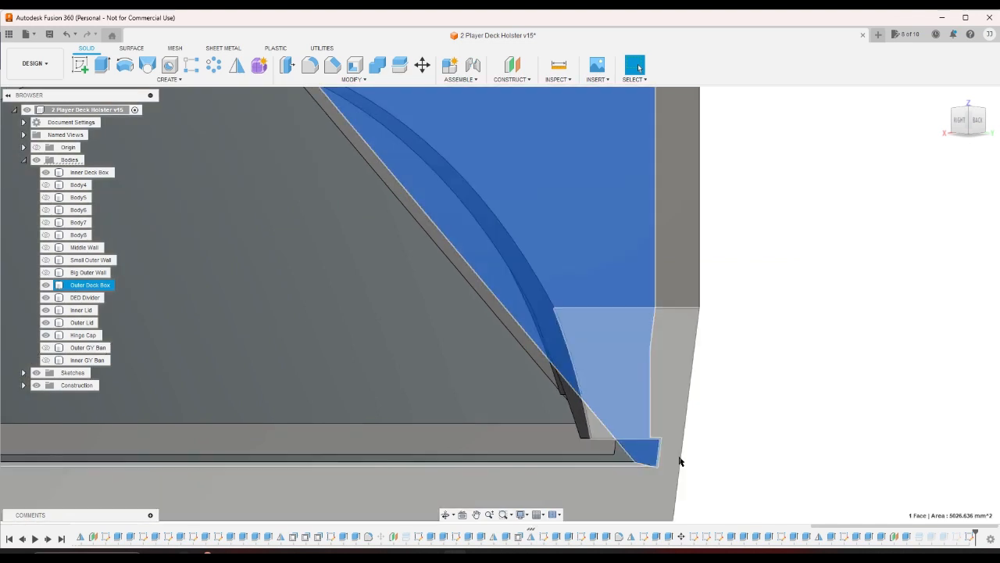
scroll(747, 436, "down", 5)
scroll(748, 429, "down", 3)
scroll(576, 383, "up", 4)
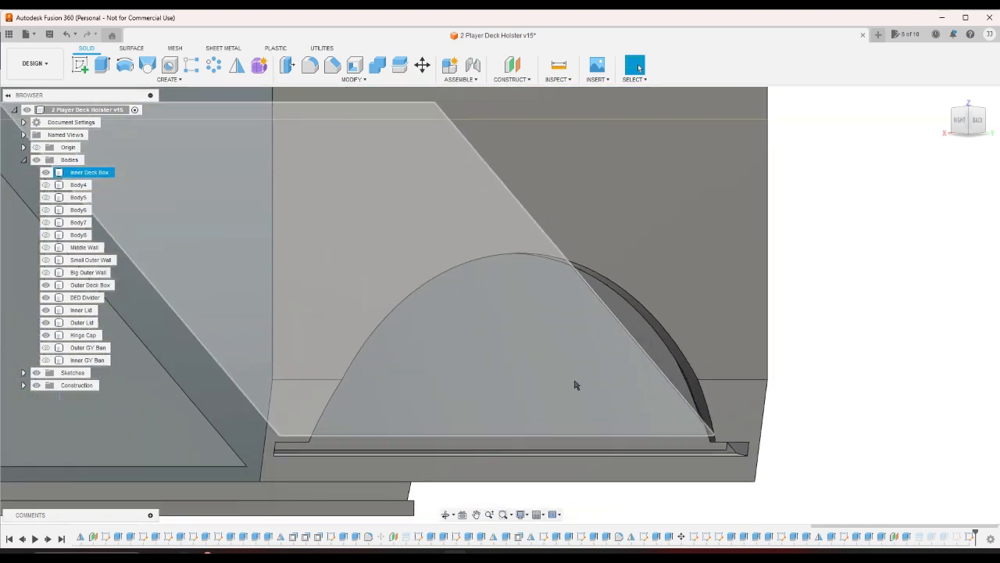
scroll(833, 416, "down", 2)
scroll(805, 449, "down", 3)
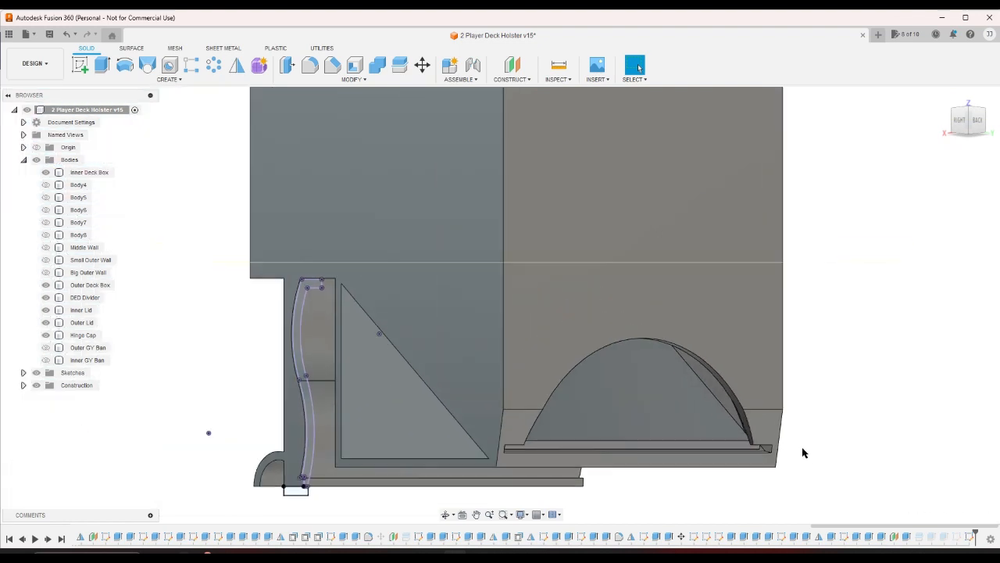
scroll(802, 447, "up", 4)
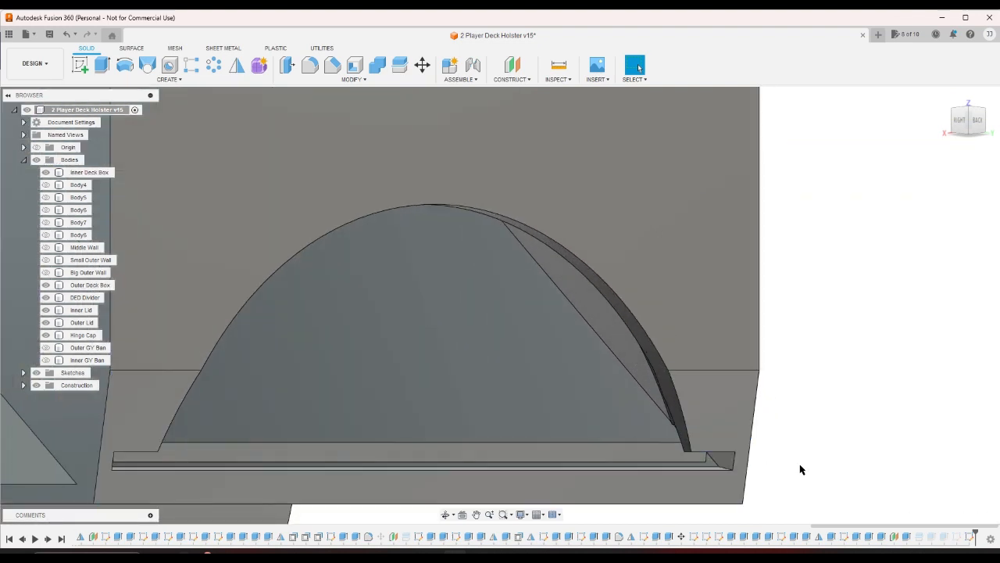
scroll(796, 453, "down", 3)
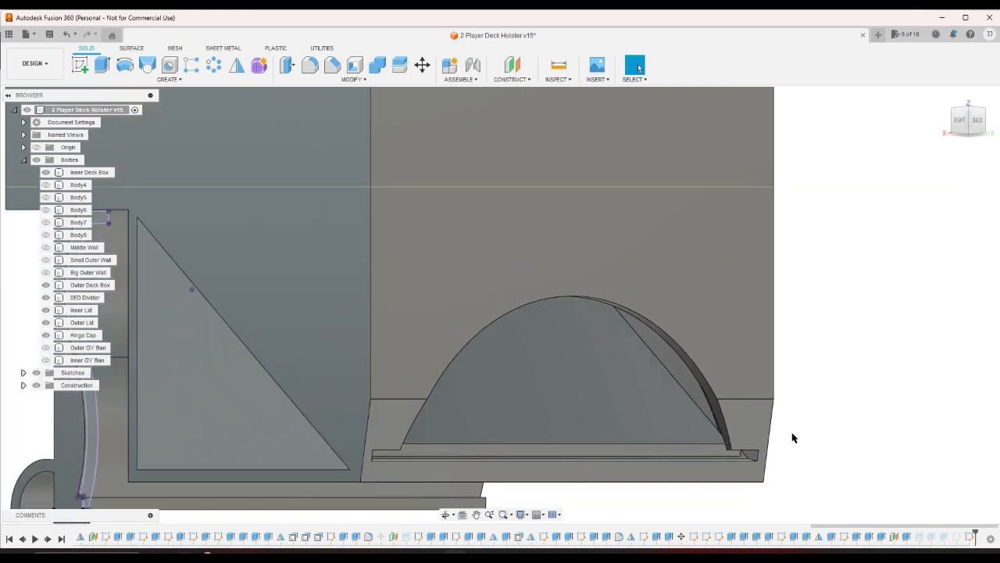
scroll(781, 446, "up", 4)
left_click(744, 447)
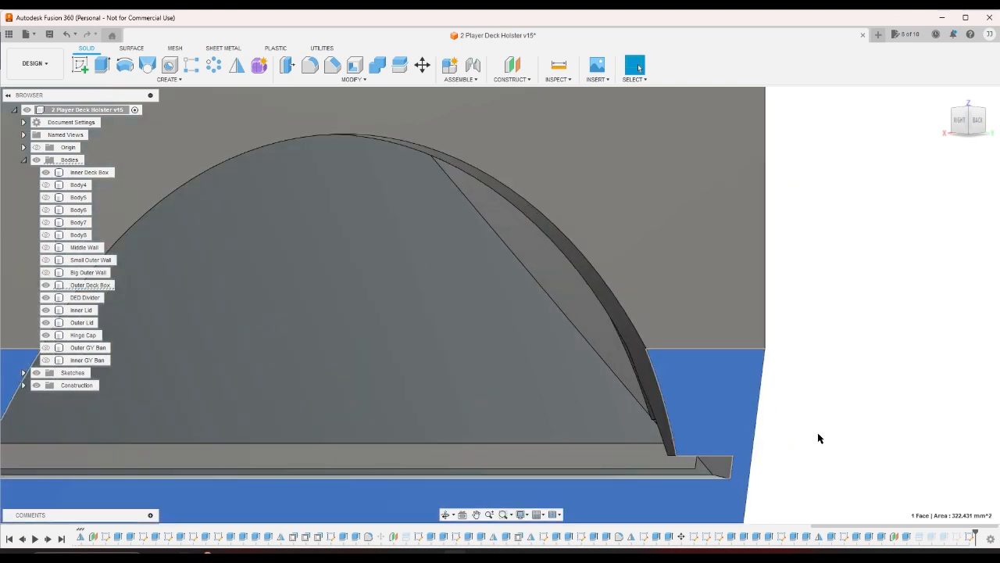
scroll(817, 433, "down", 3)
scroll(782, 445, "up", 3)
left_click(770, 442)
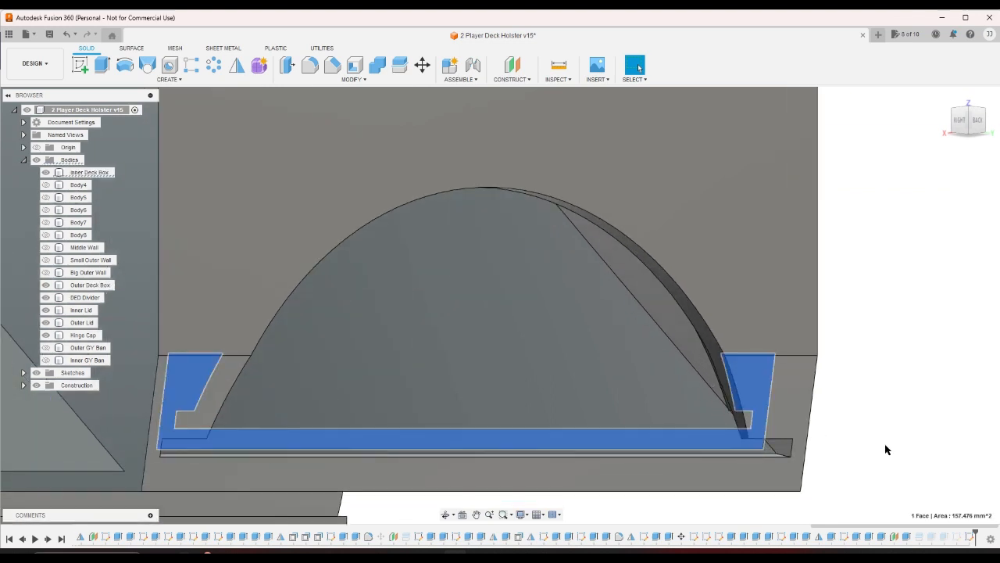
scroll(875, 436, "down", 2)
scroll(875, 434, "down", 2)
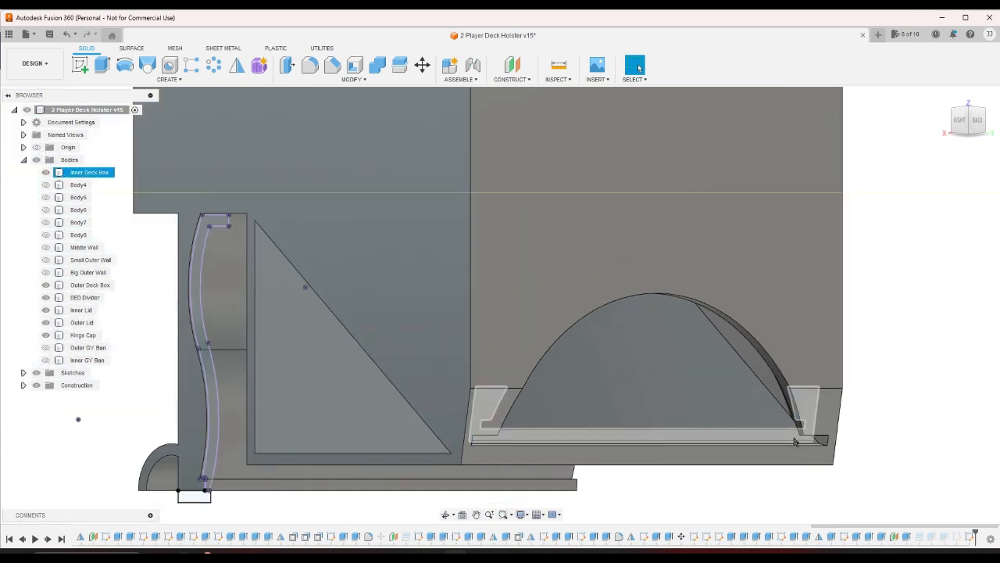
left_click(897, 439)
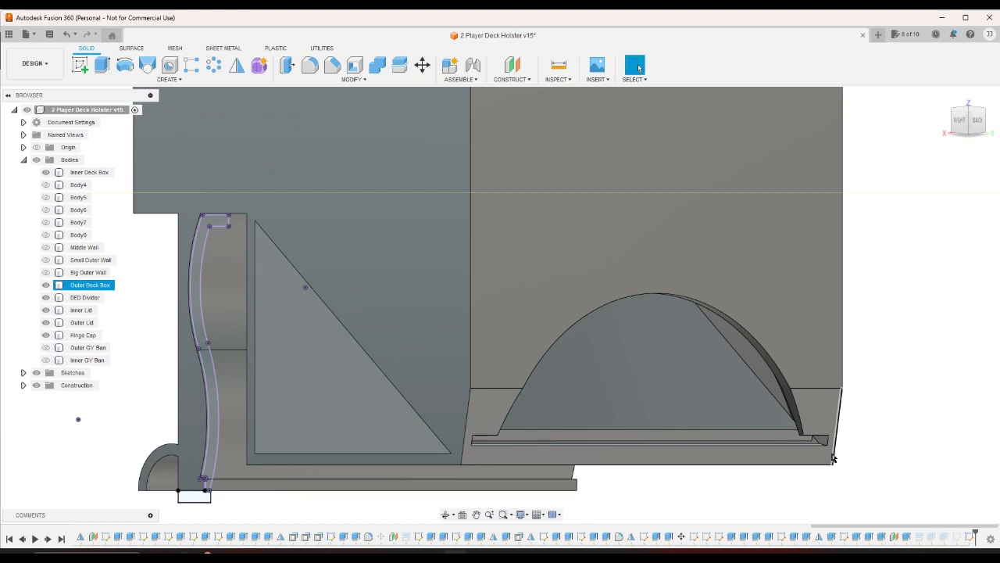
left_click(832, 454)
left_click(867, 438)
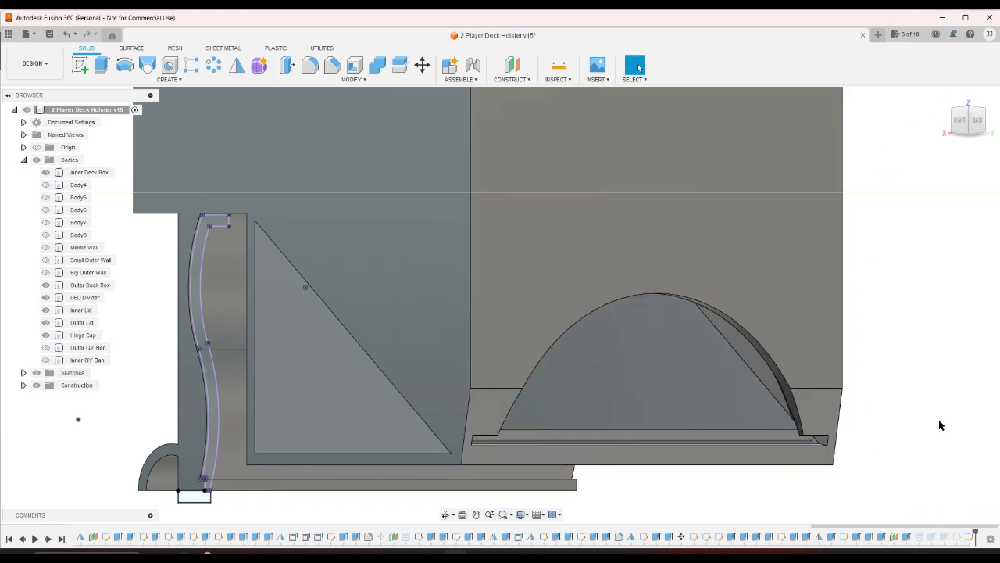
- Examine the lower section with the curved slide and triangular opening from the isometric and right-side views
left_click(944, 97)
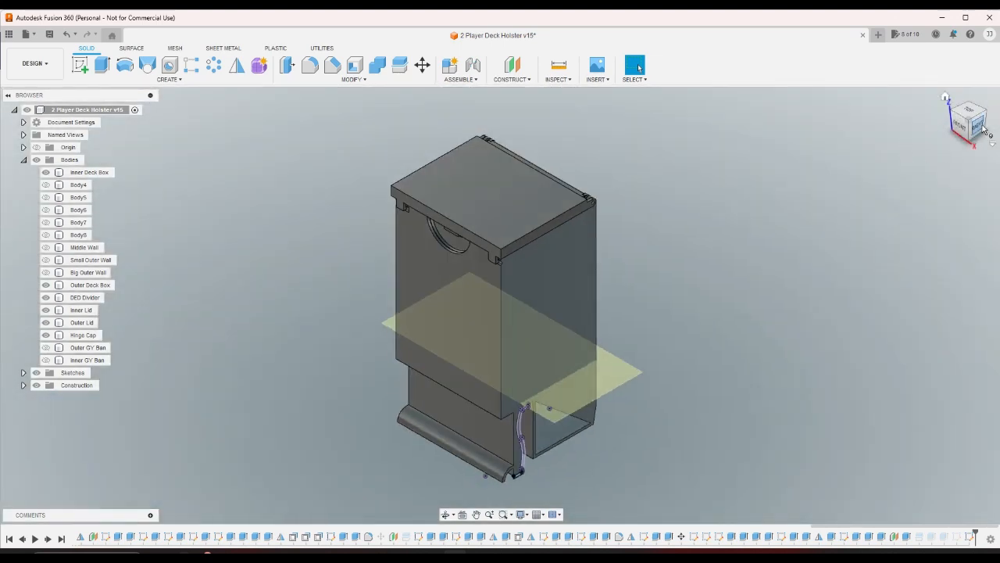
left_click(983, 116)
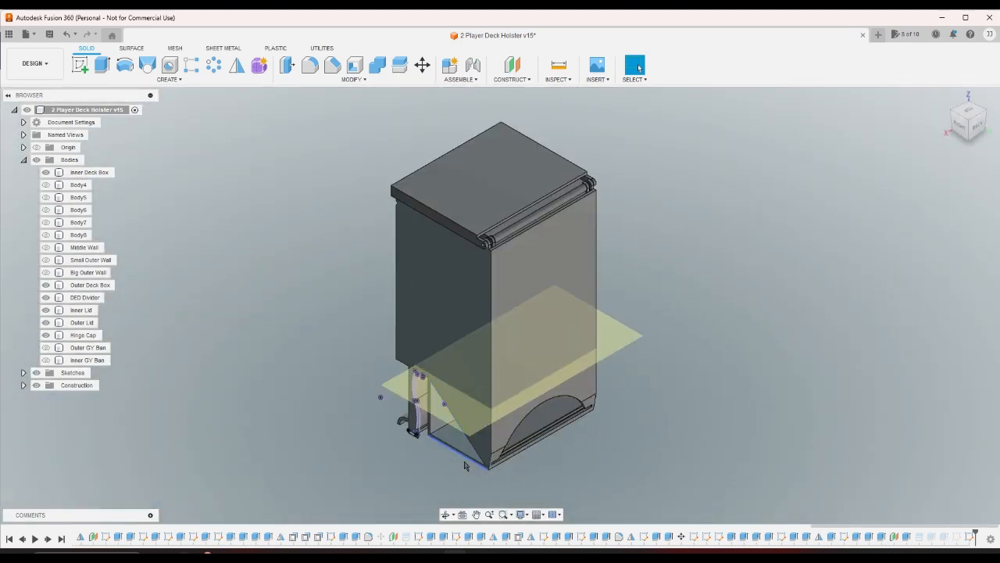
scroll(473, 133, "up", 2)
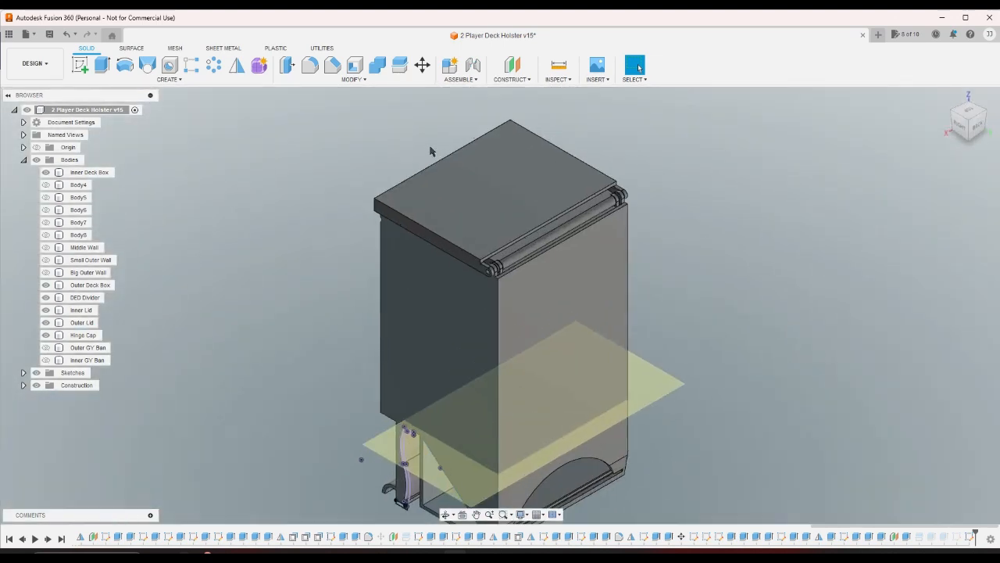
left_click(949, 114)
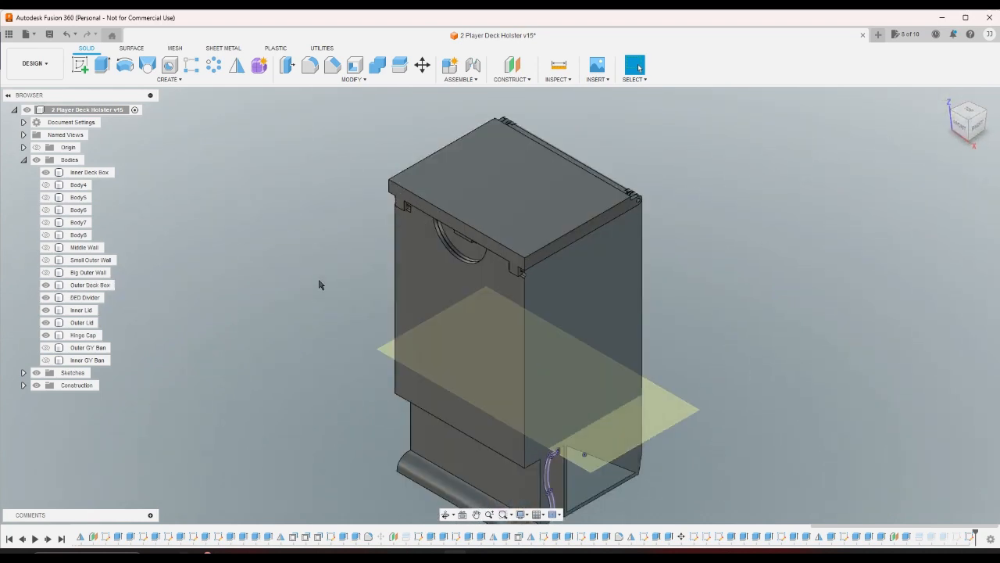
left_click(972, 131)
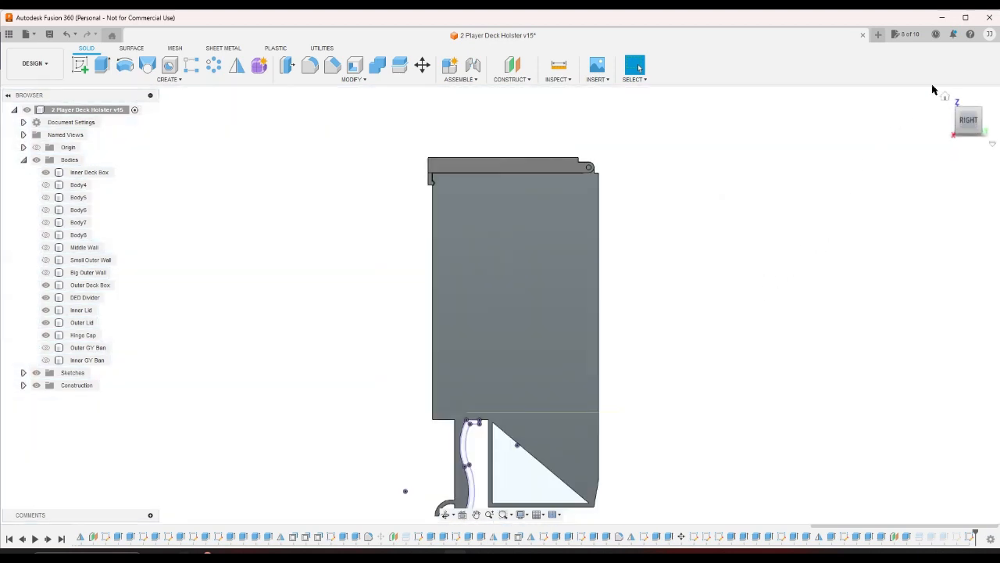
left_click(944, 98)
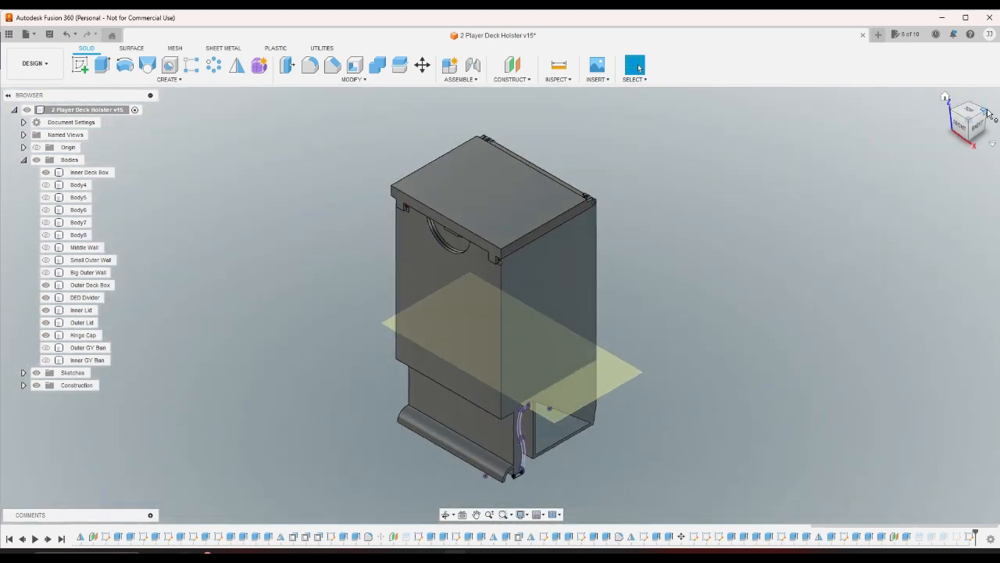
left_click(971, 125)
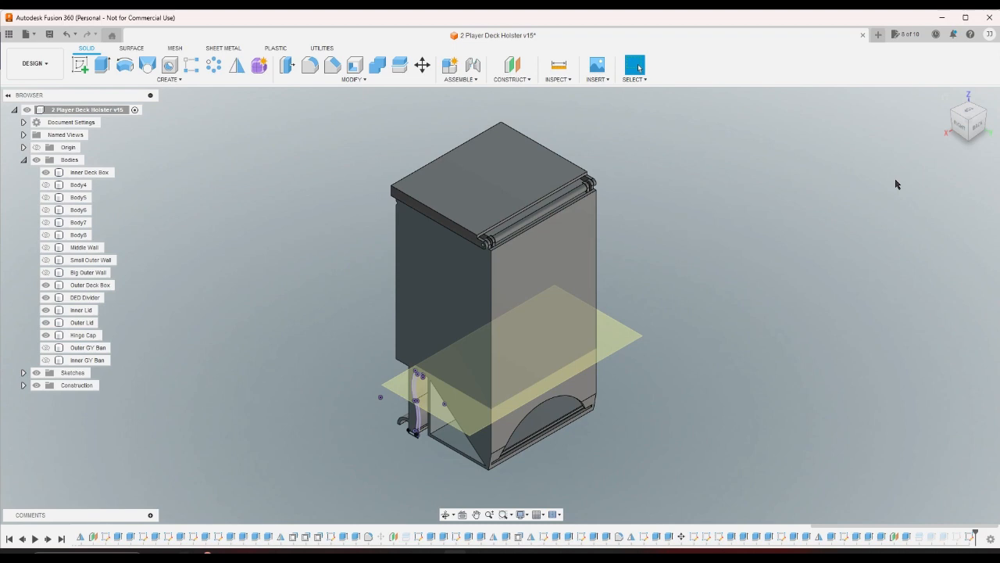
scroll(427, 447, "up", 6)
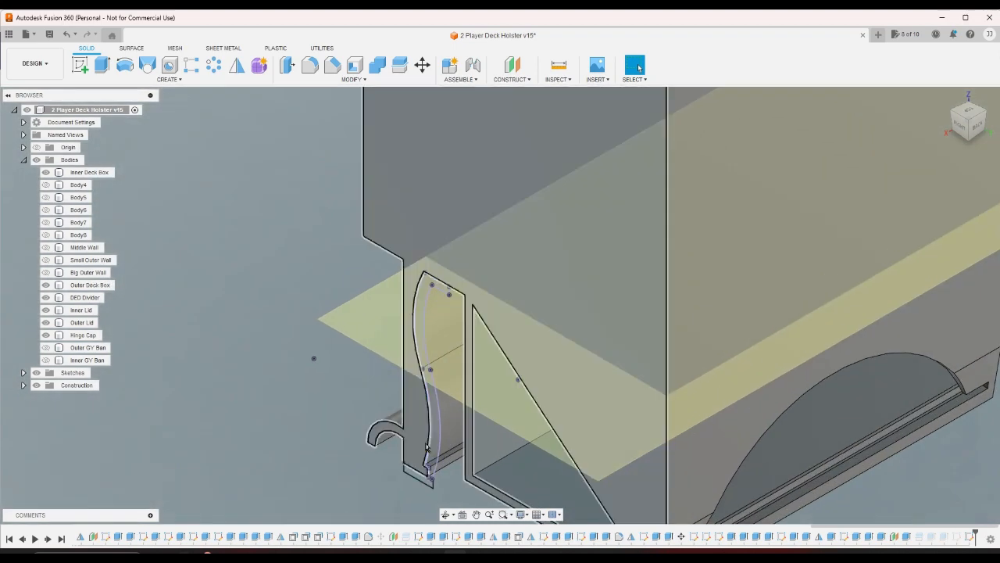
scroll(426, 447, "down", 5)
scroll(607, 342, "up", 1)
left_click(607, 342)
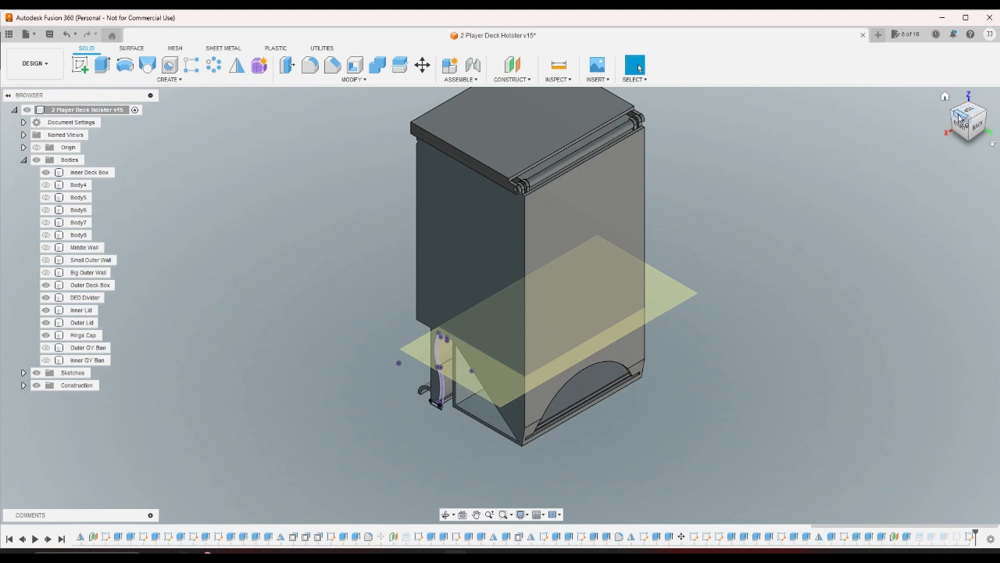
- Show the Inner GY Ban body while leaving the Outer GY Ban hidden
left_click(47, 349)
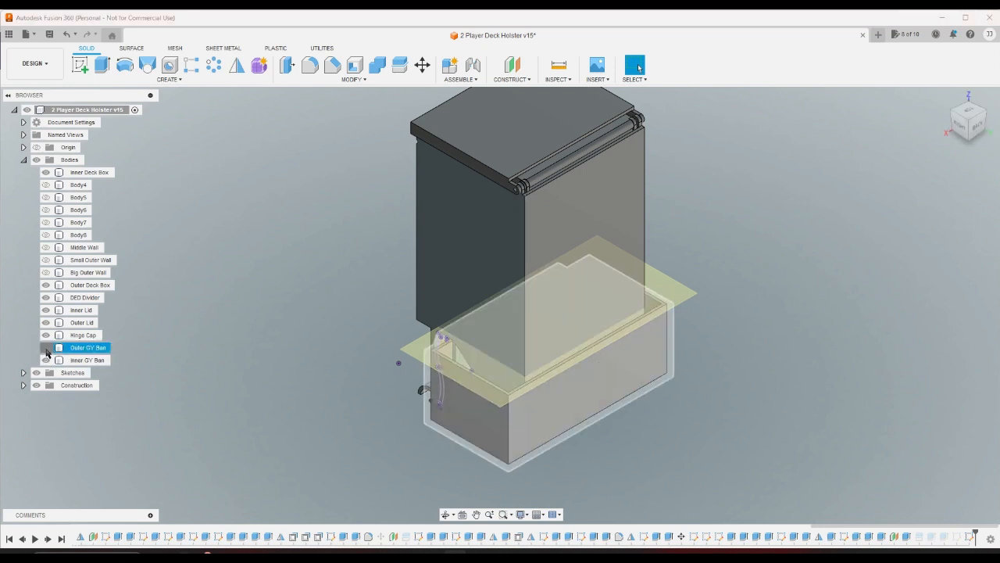
left_click(46, 350)
left_click(45, 361)
left_click(46, 349)
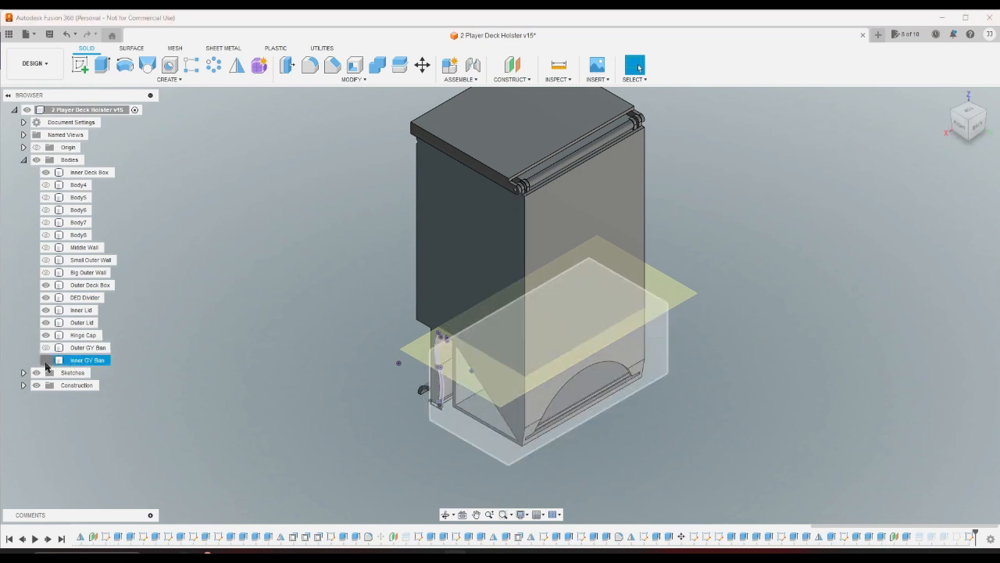
left_click(46, 361)
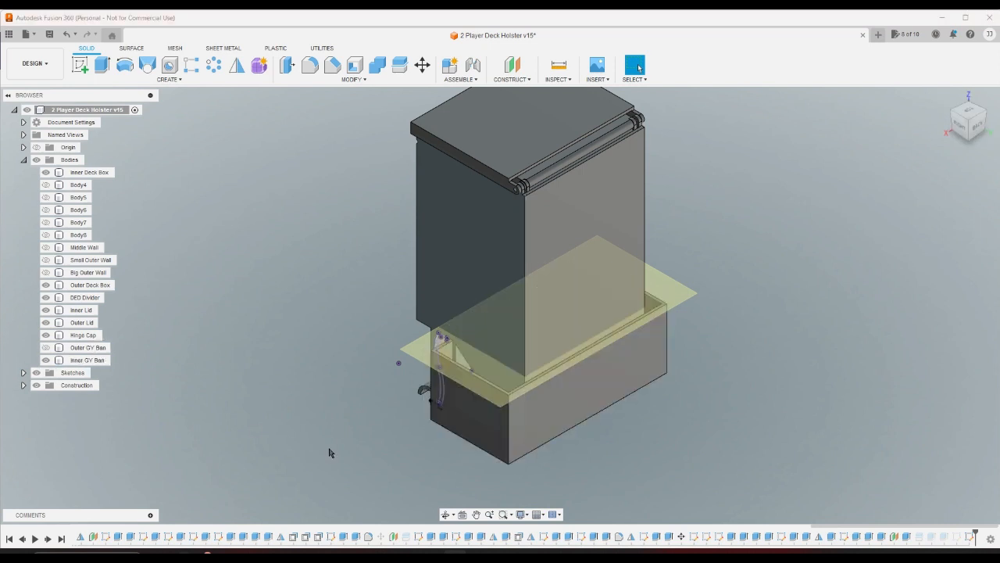
- Examine how the Inner GY Ban sits against the deck box from the front isometric, top and right-side views
left_click(953, 111)
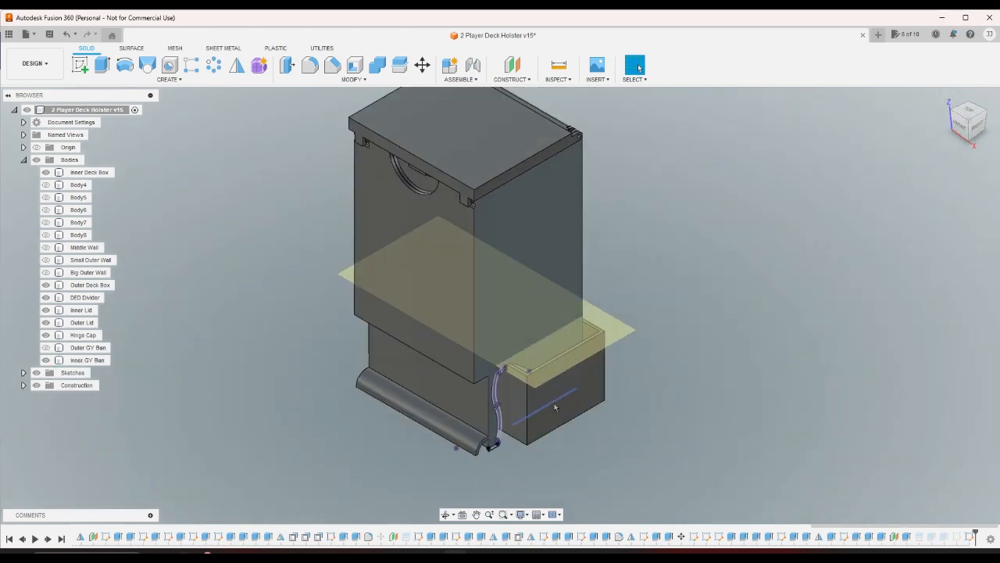
scroll(492, 387, "up", 6)
scroll(487, 384, "down", 5)
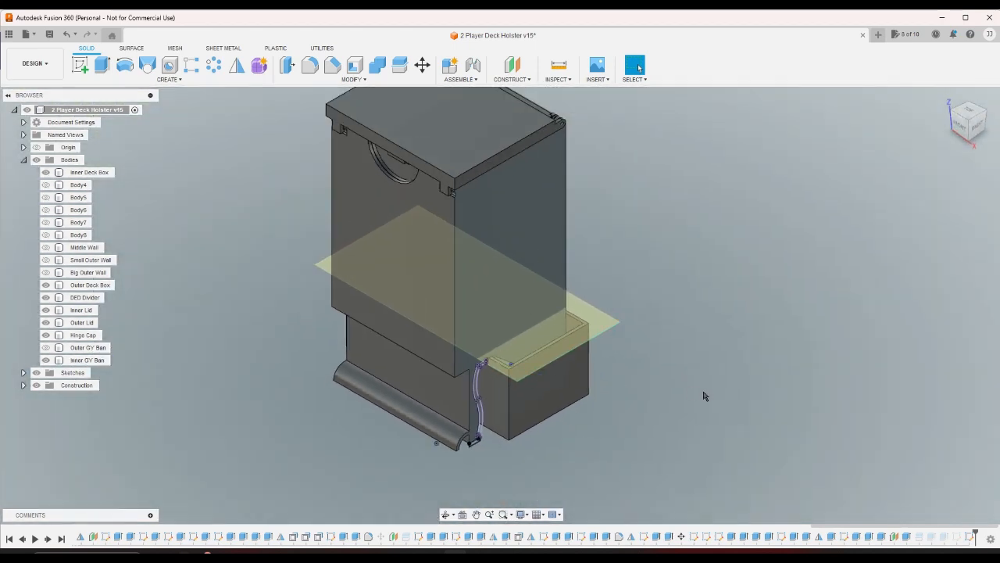
scroll(426, 302, "up", 8)
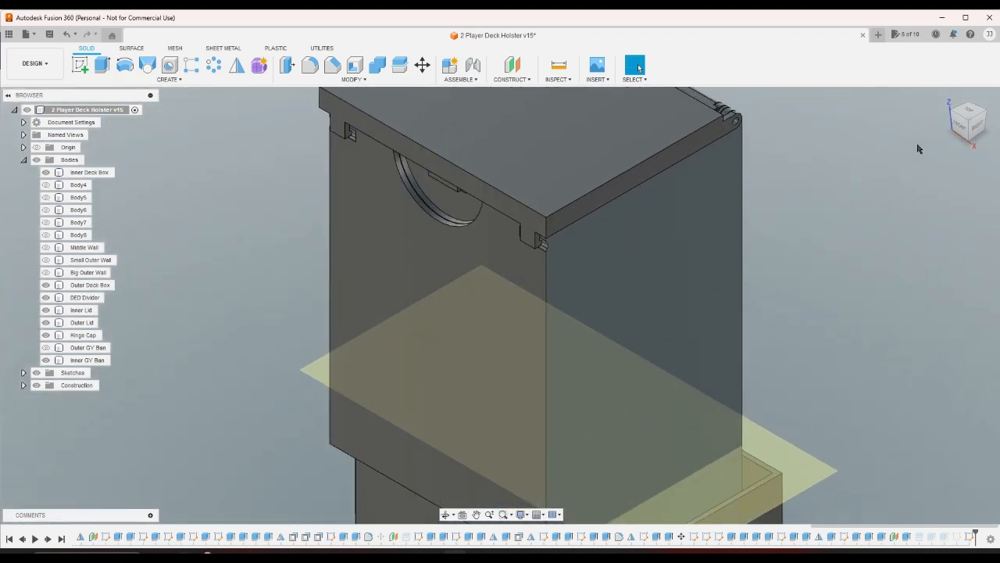
left_click(947, 99)
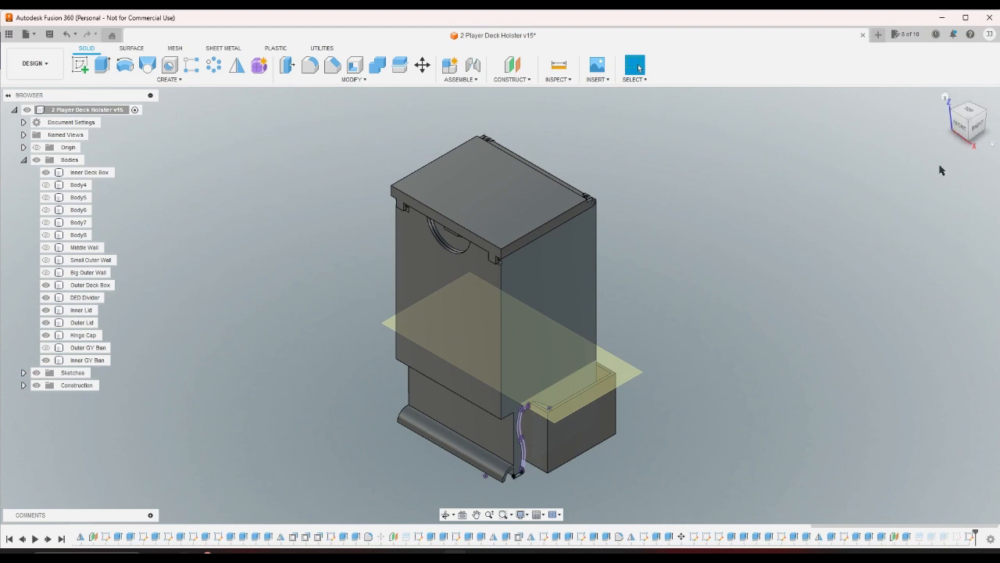
left_click(964, 109)
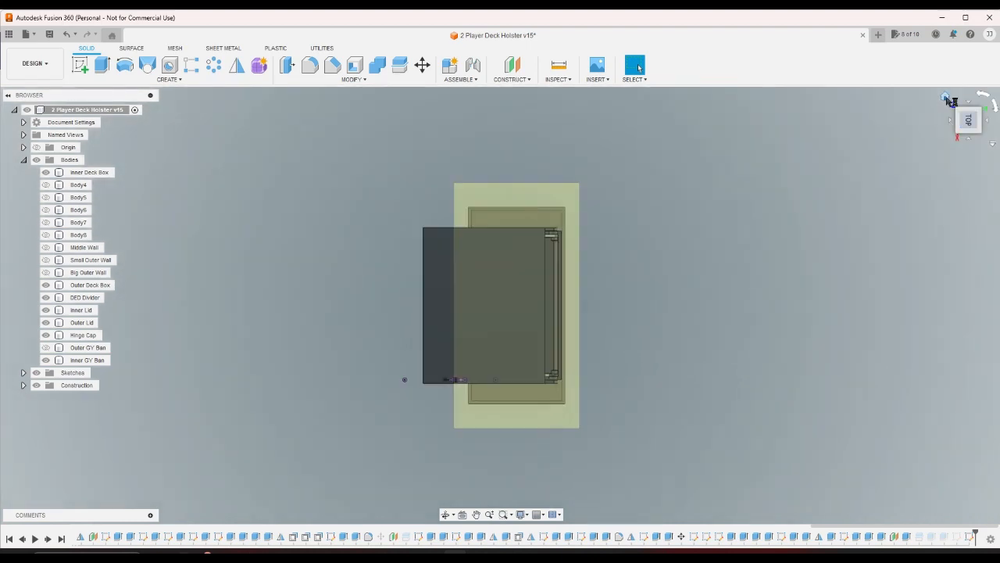
left_click(946, 98)
left_click(976, 125)
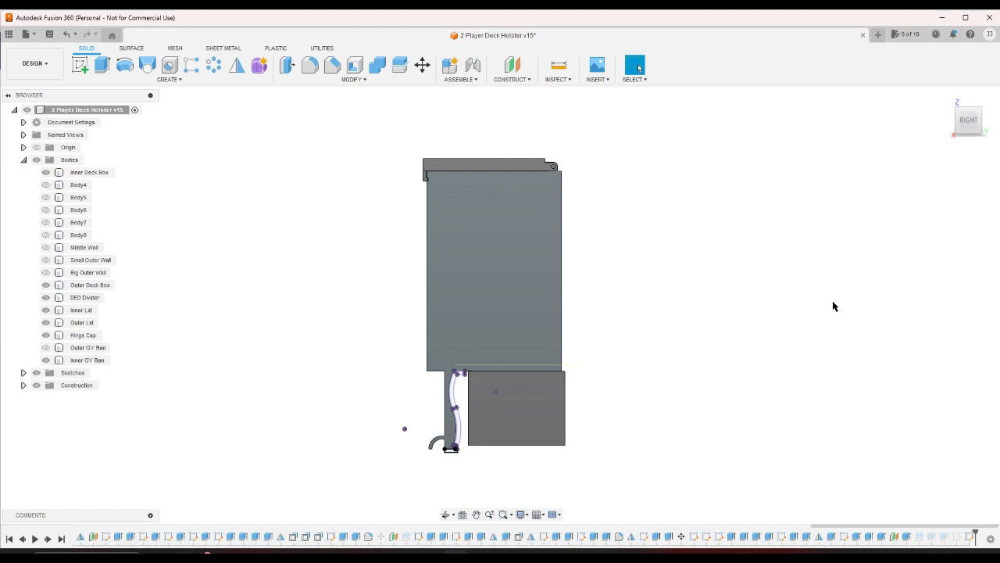
- Show the Outer GY Ban body and inspect the curved slide area beside it from the right side
left_click(49, 352)
left_click(47, 349)
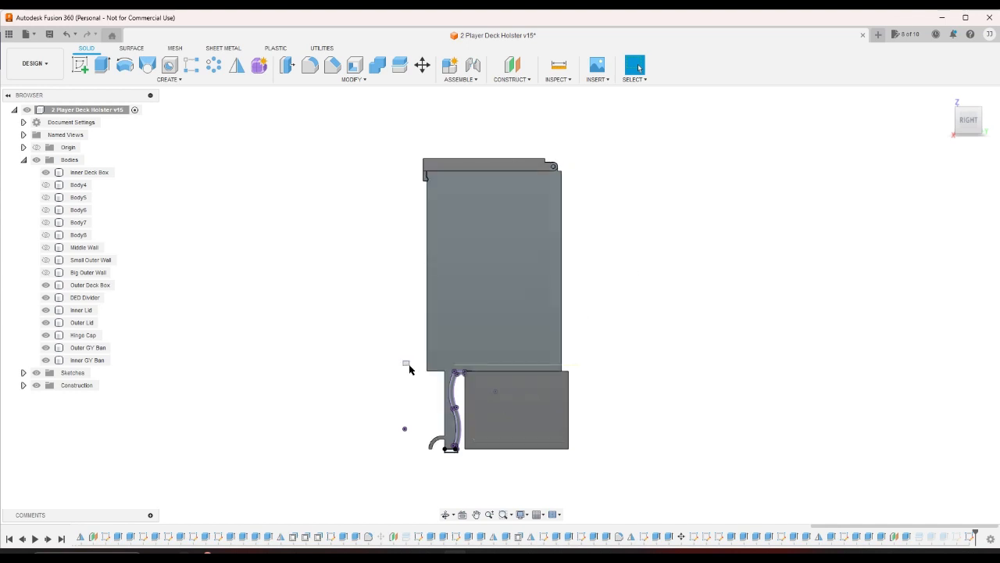
left_click_drag(403, 361, 593, 477)
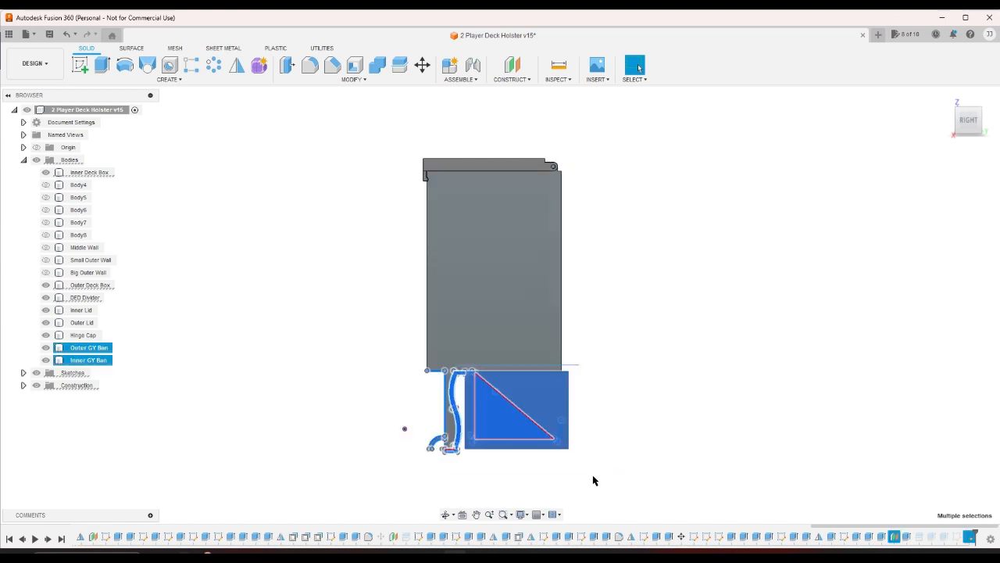
left_click(413, 380)
mouse_move(404, 357)
left_mouse_down()
mouse_move(492, 434)
mouse_move(440, 405)
mouse_move(482, 461)
mouse_move(527, 489)
left_mouse_up()
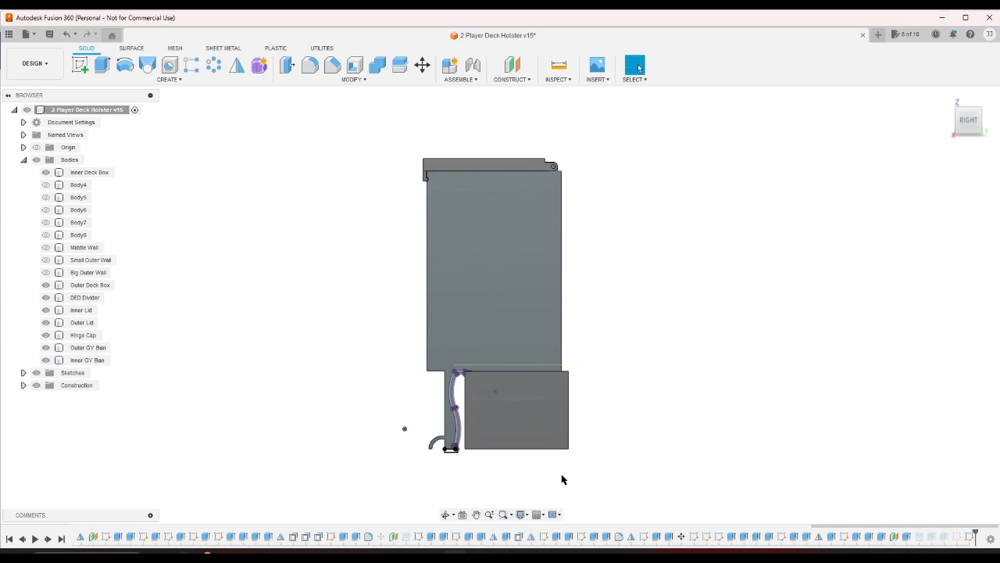
scroll(547, 472, "up", 3)
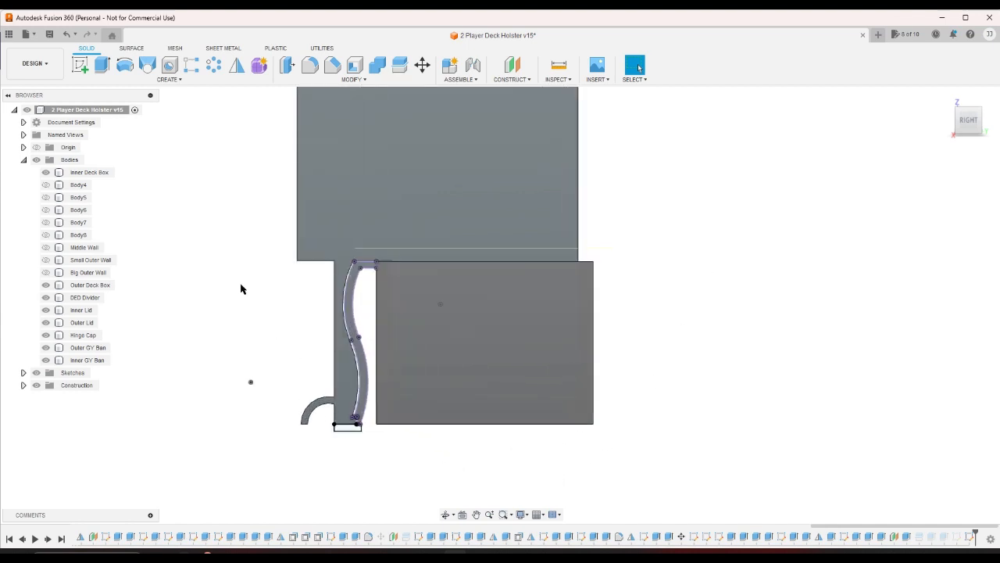
mouse_move(248, 244)
left_mouse_down()
mouse_move(326, 304)
mouse_move(451, 468)
mouse_move(473, 482)
mouse_move(453, 465)
left_mouse_up()
scroll(727, 317, "down", 4)
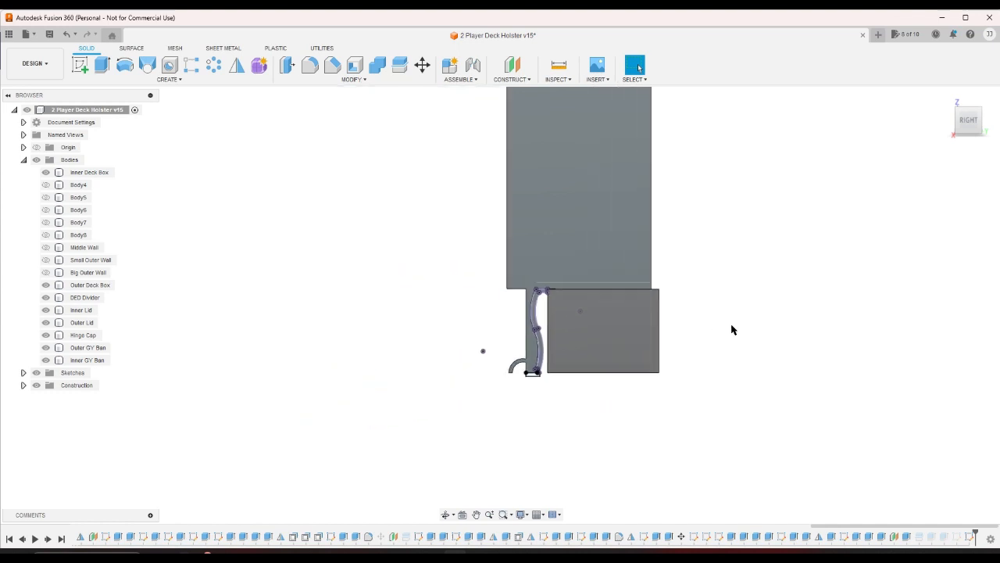